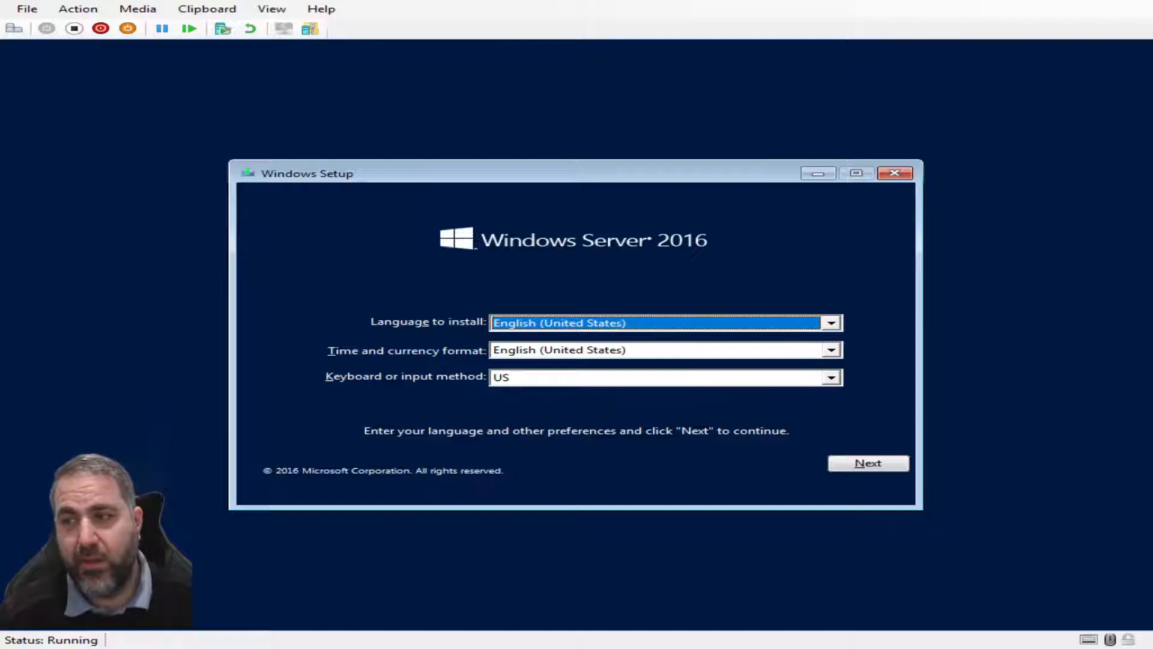
Leave the install language as English (United States) and pick English (Australia) as the time and currency format
{"action": "left_click", "coordinate": [831, 322]}
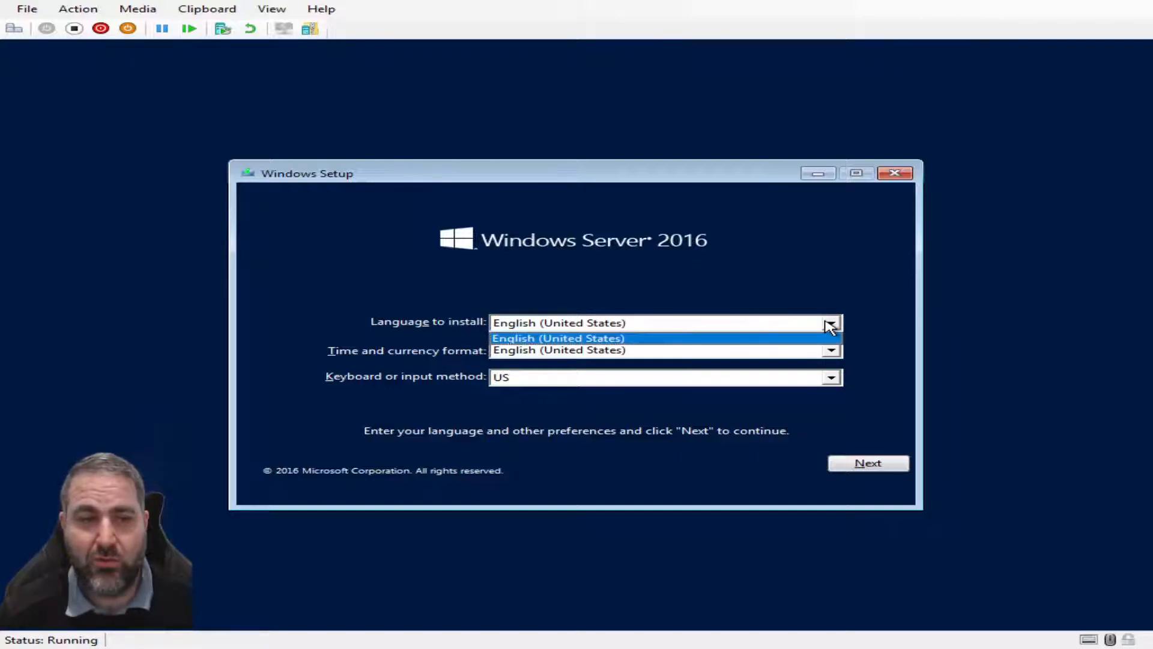
{"action": "left_click", "coordinate": [559, 334]}
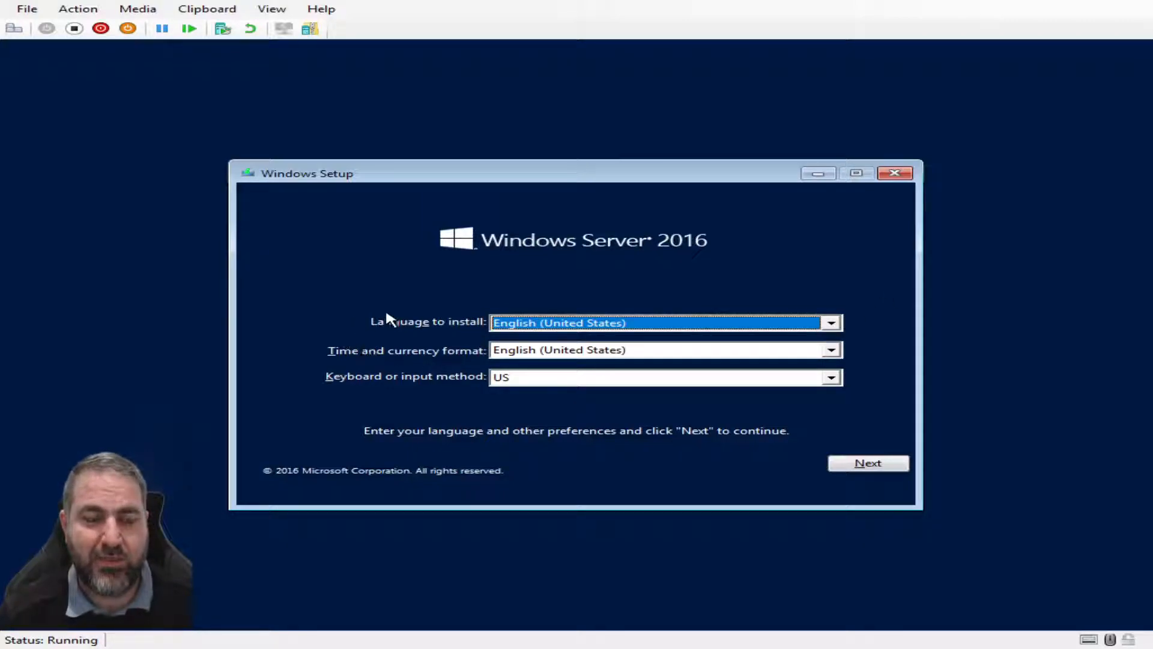
{"action": "left_click", "coordinate": [838, 351]}
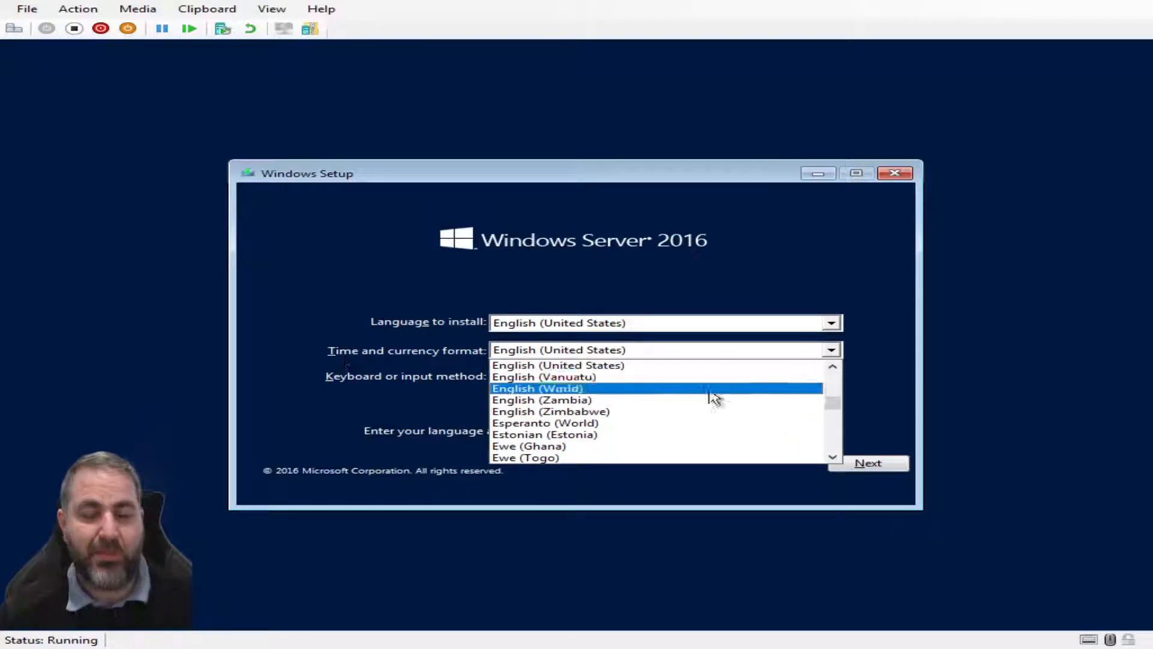
{"action": "scroll", "coordinate": [837, 403], "scroll_direction": "up", "scroll_amount": 20}
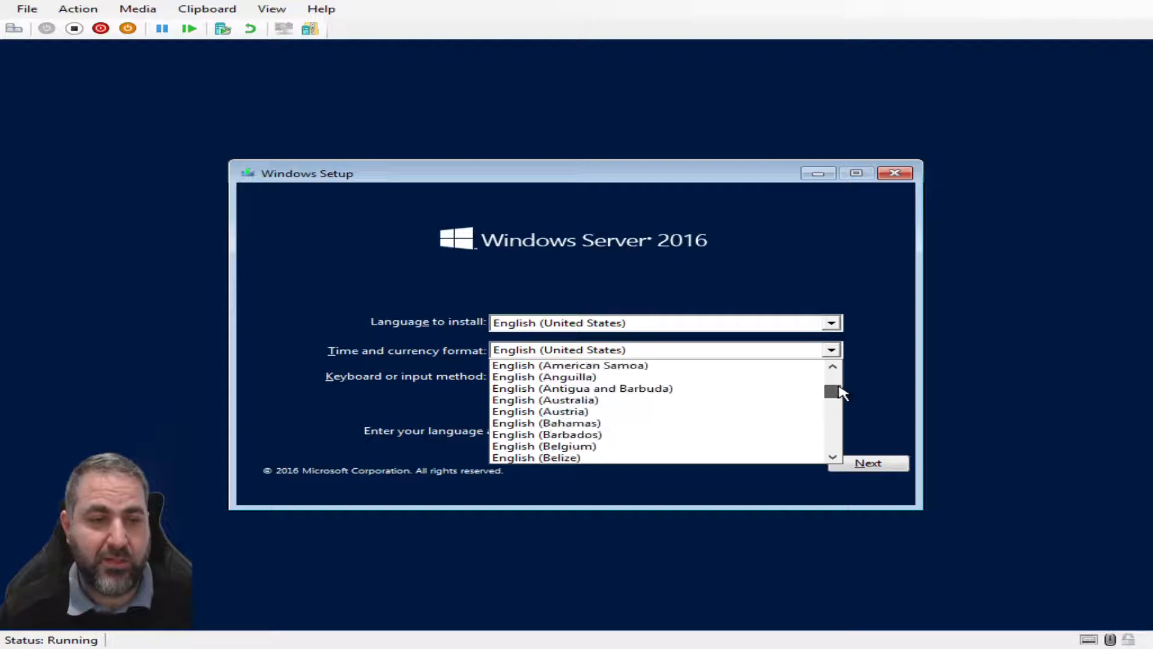
{"action": "scroll", "coordinate": [715, 412], "scroll_direction": "down", "scroll_amount": 3}
{"action": "scroll", "coordinate": [652, 404], "scroll_direction": "up", "scroll_amount": 1}
{"action": "left_click", "coordinate": [620, 411]}
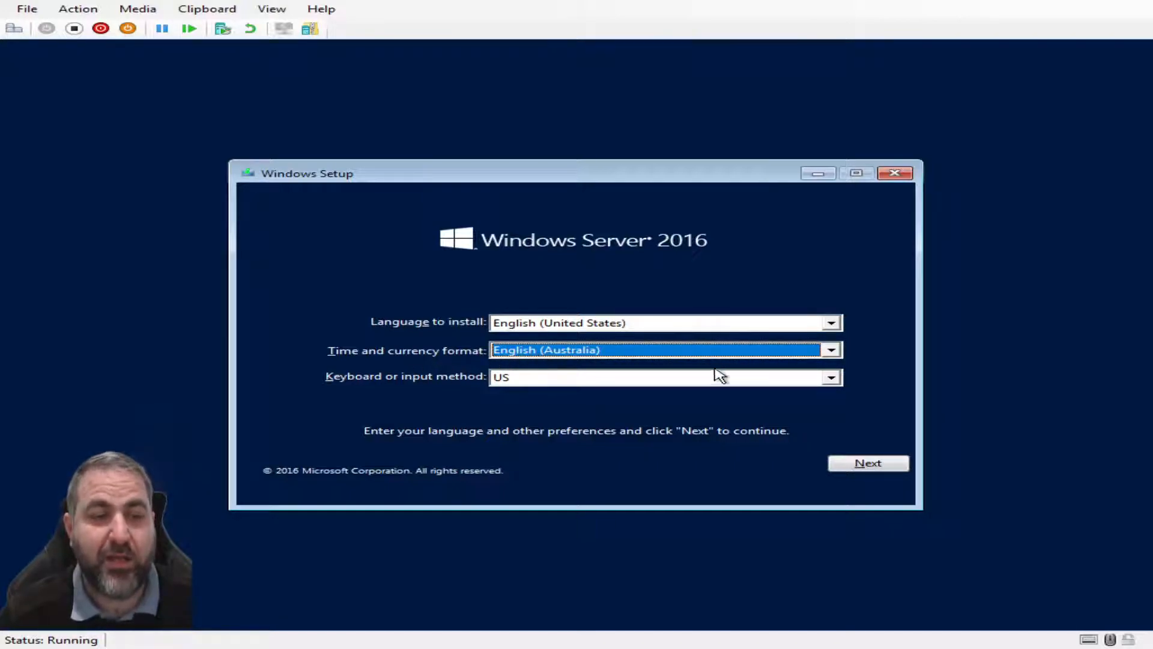
{"action": "left_click", "coordinate": [829, 352]}
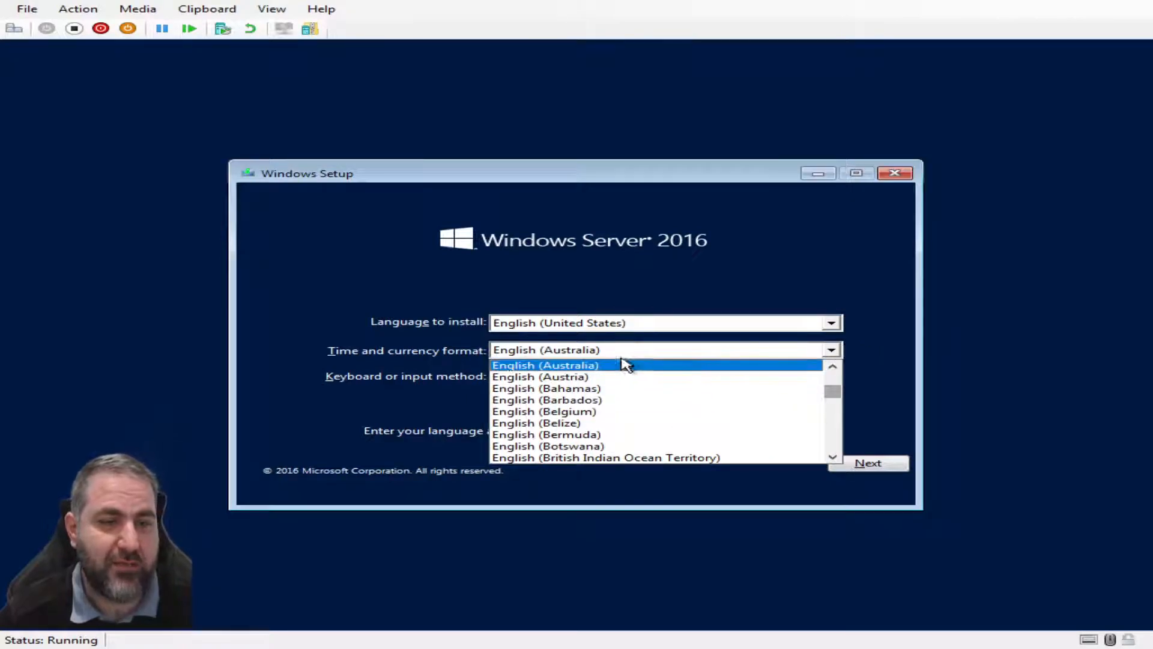
{"action": "left_click", "coordinate": [875, 355]}
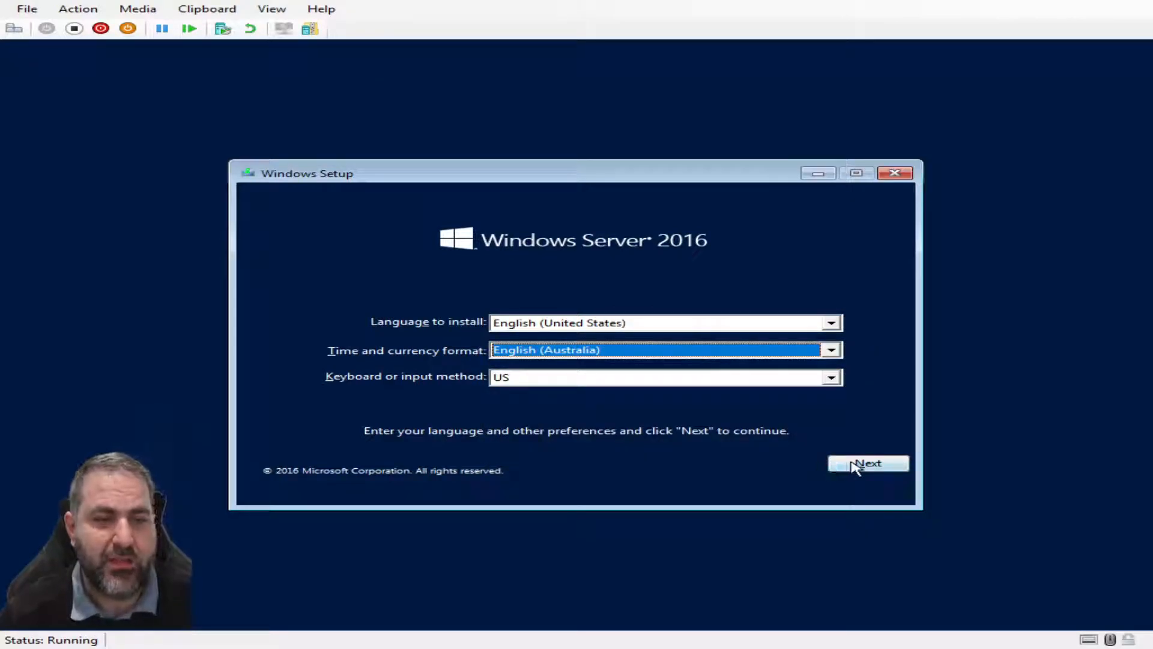
{"action": "left_click", "coordinate": [831, 379]}
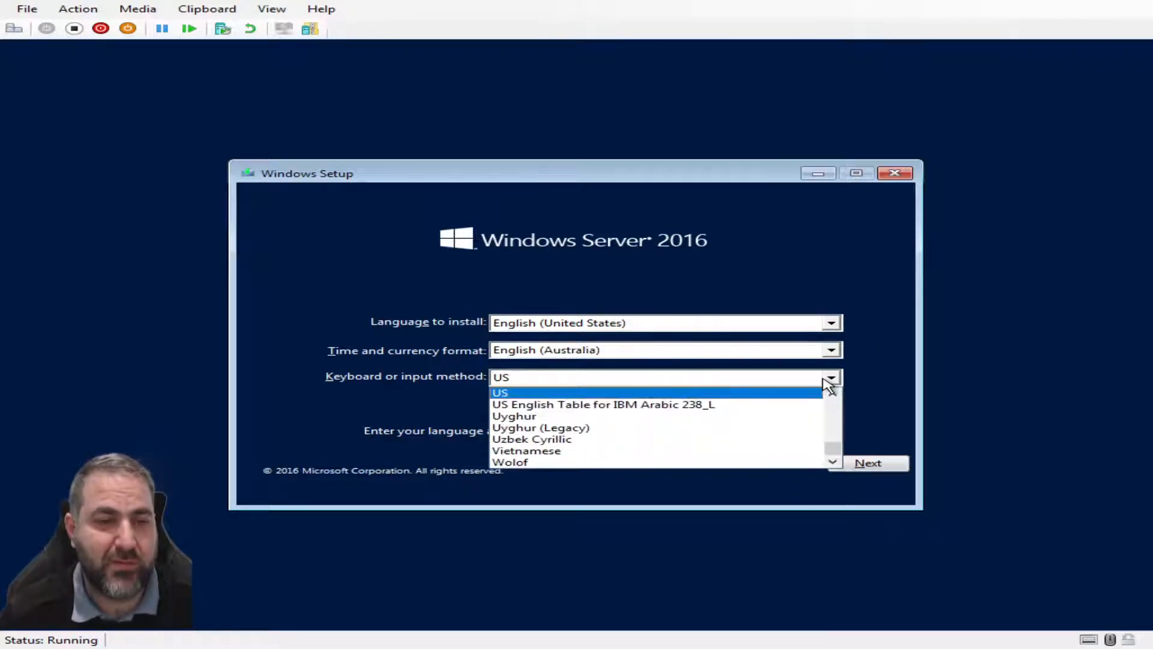
{"action": "left_click", "coordinate": [913, 386]}
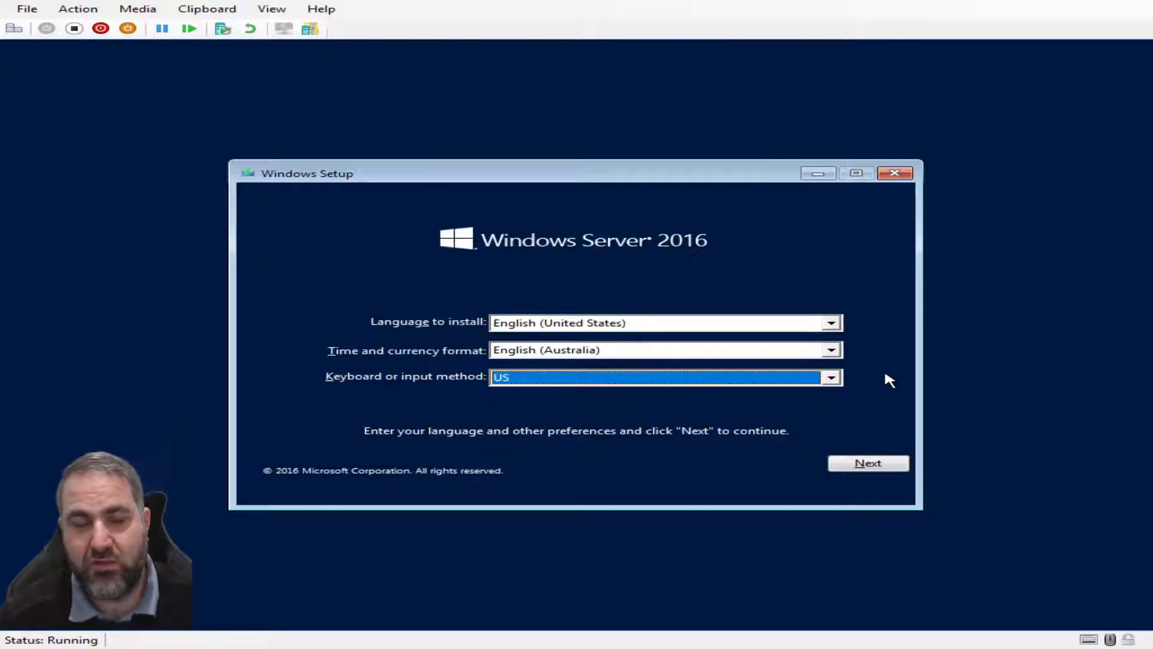
{"action": "left_click", "coordinate": [835, 377]}
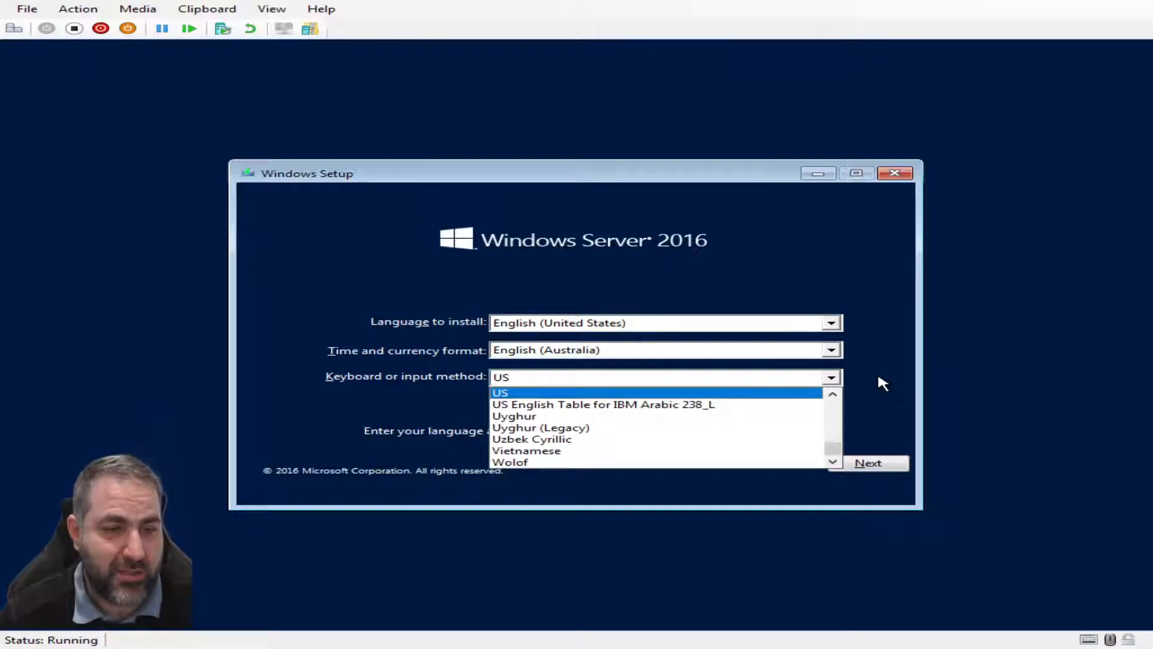
{"action": "left_click_drag", "start_coordinate": [834, 449], "coordinate": [831, 407]}
{"action": "scroll", "coordinate": [679, 414], "scroll_direction": "down", "scroll_amount": 1}
{"action": "scroll", "coordinate": [751, 409], "scroll_direction": "down", "scroll_amount": 5}
{"action": "left_click_drag", "start_coordinate": [831, 412], "coordinate": [835, 427]}
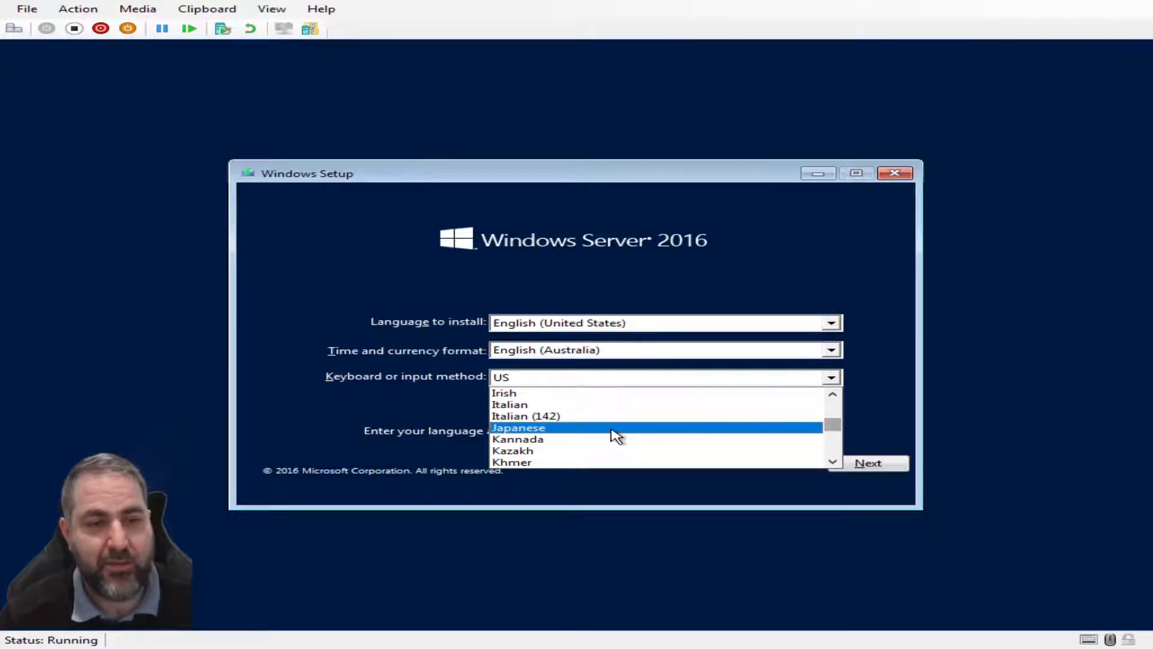
{"action": "left_click", "coordinate": [867, 382]}
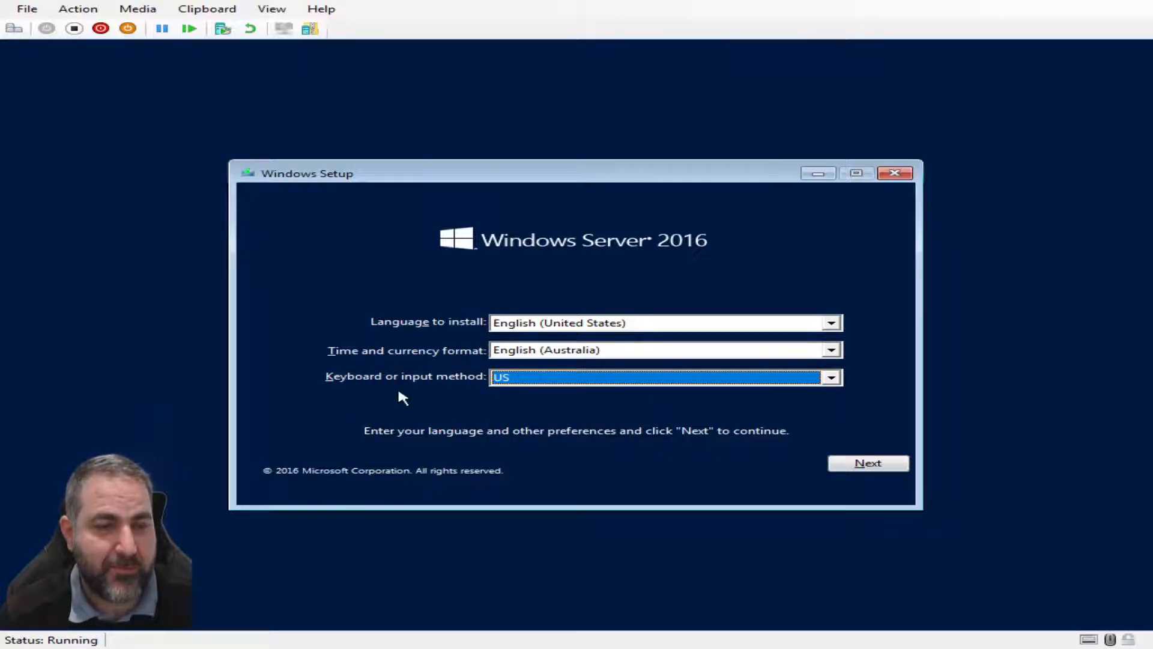
{"action": "left_click", "coordinate": [834, 380]}
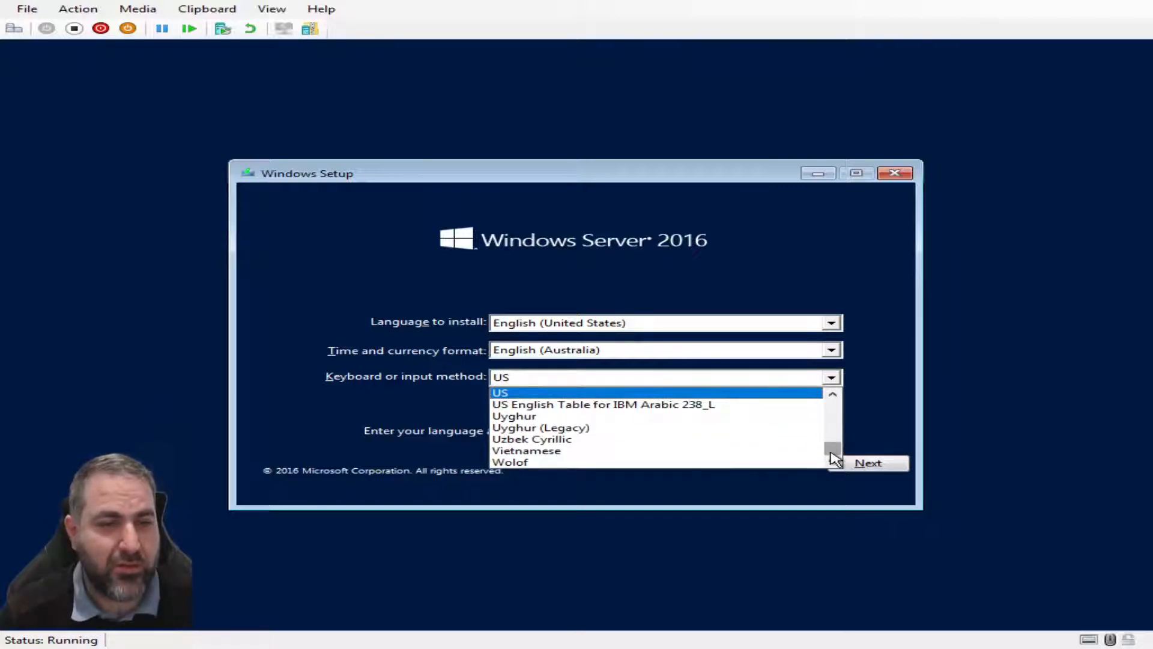
{"action": "scroll", "coordinate": [701, 425], "scroll_direction": "up", "scroll_amount": 2}
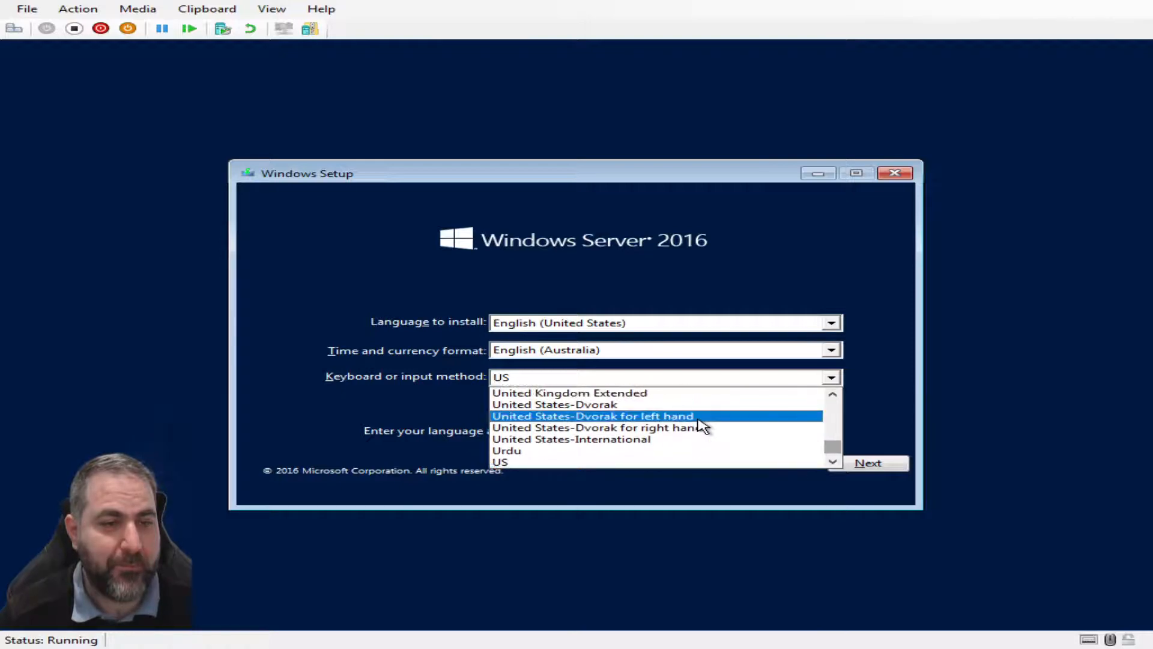
{"action": "scroll", "coordinate": [646, 397], "scroll_direction": "up", "scroll_amount": 1}
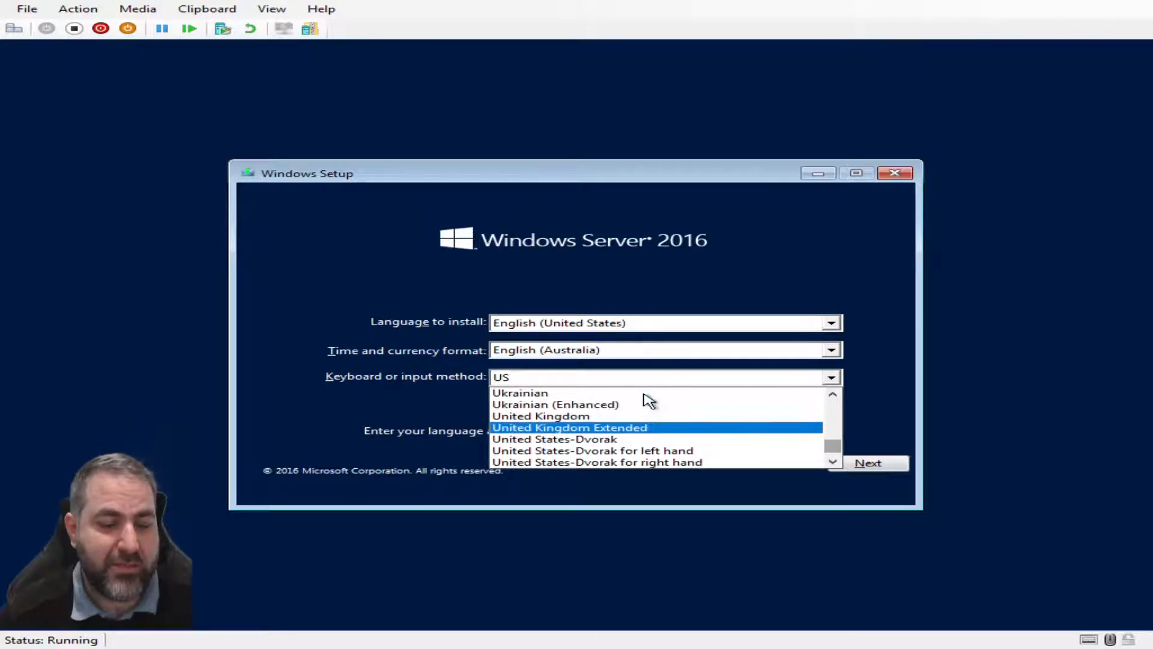
{"action": "scroll", "coordinate": [678, 421], "scroll_direction": "up", "scroll_amount": 2}
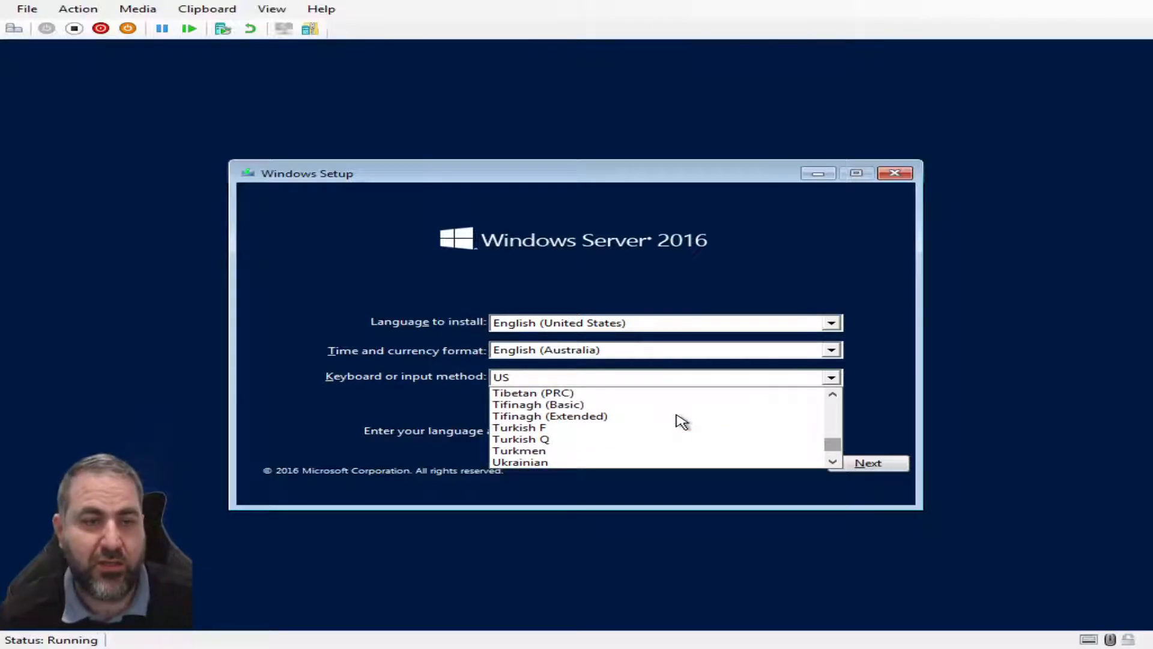
{"action": "left_click", "coordinate": [915, 314]}
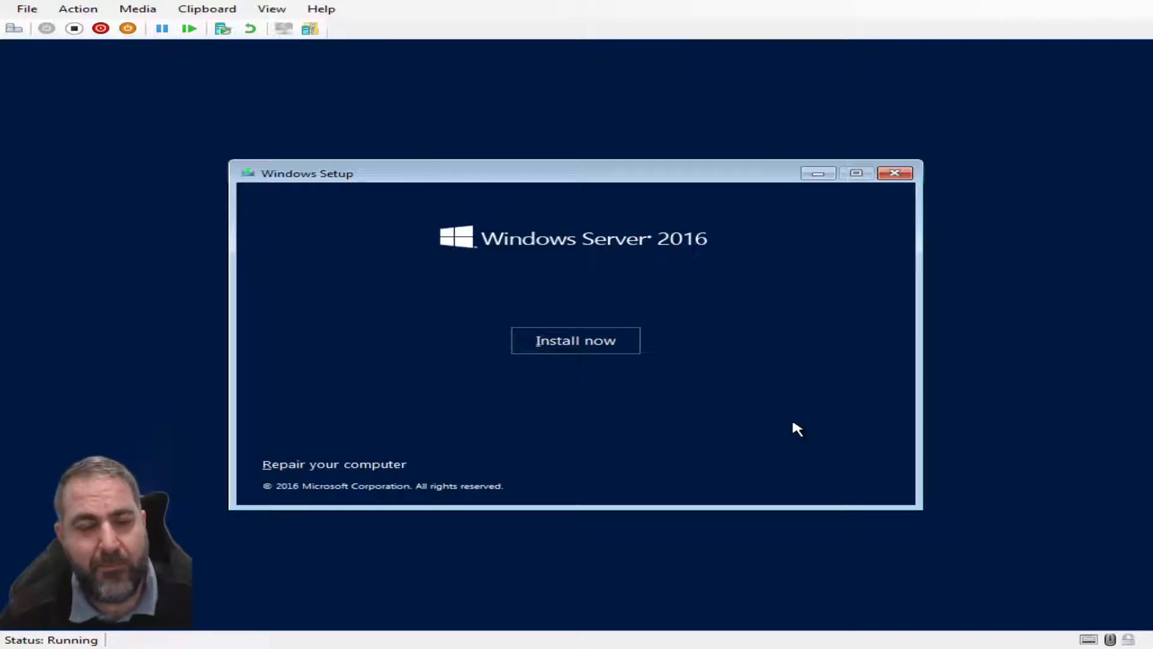
Start the Windows Server 2016 installation with Install now
{"action": "left_click", "coordinate": [563, 346]}
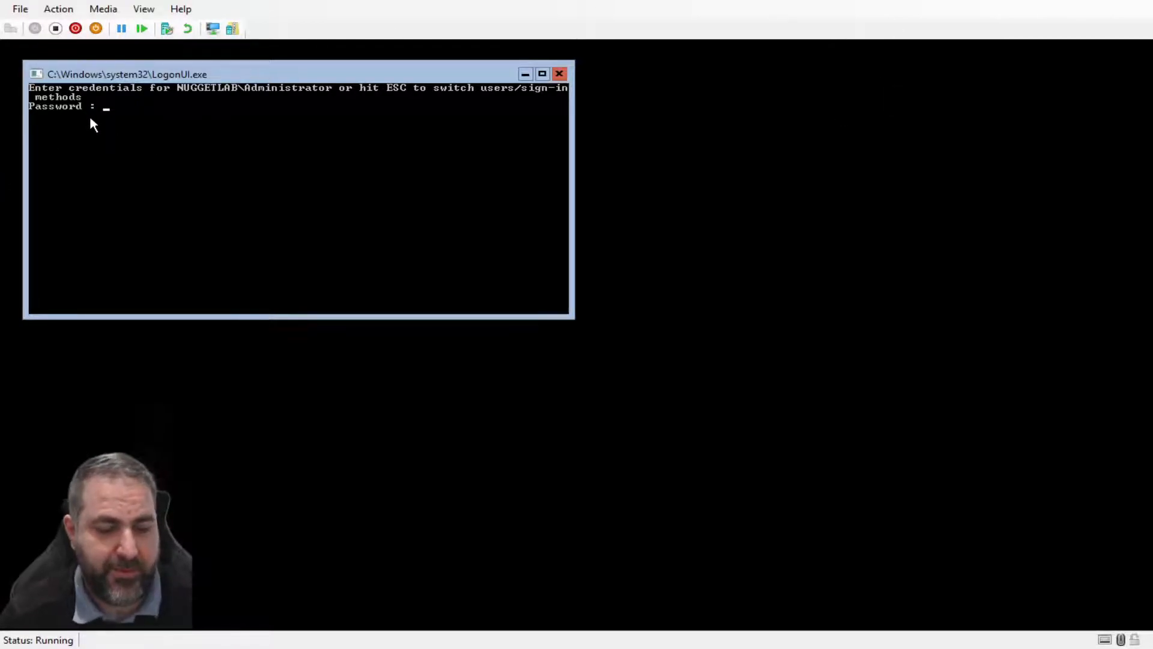
{"action": "type", "text": "************"}
{"action": "key", "text": "Return"}
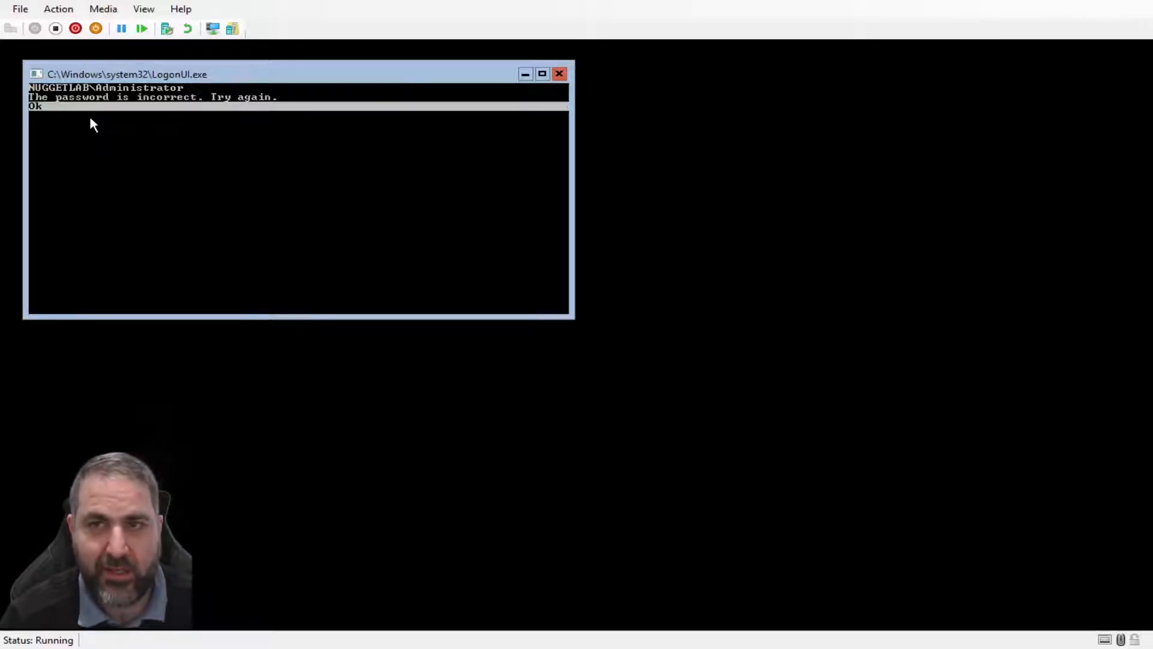
{"action": "key", "text": "Return"}
{"action": "type", "text": "**********"}
{"action": "key", "text": "Return"}
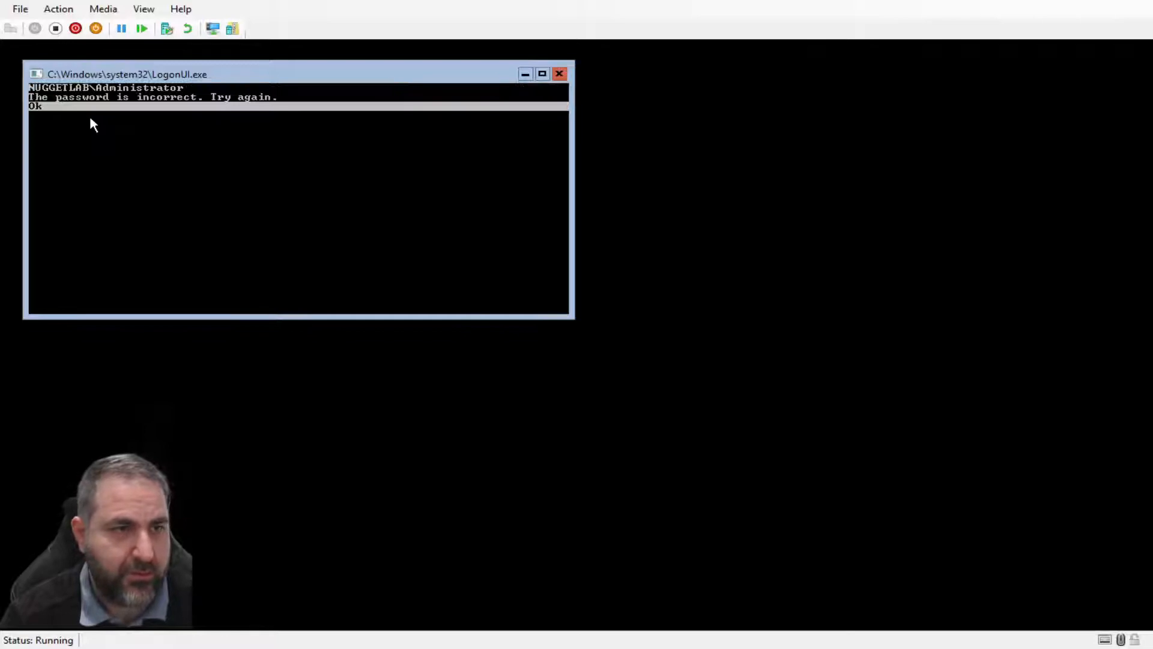
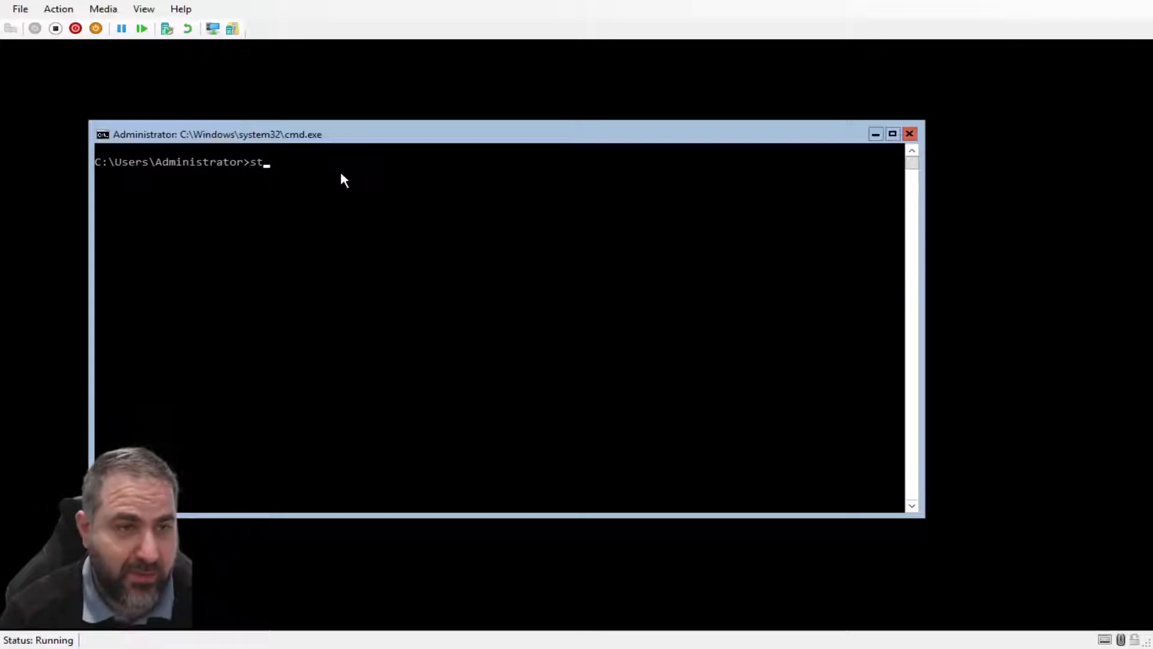
Launch PowerShell from the Administrator command prompt with 'start powershell'
{"action": "type", "text": "ershe"}
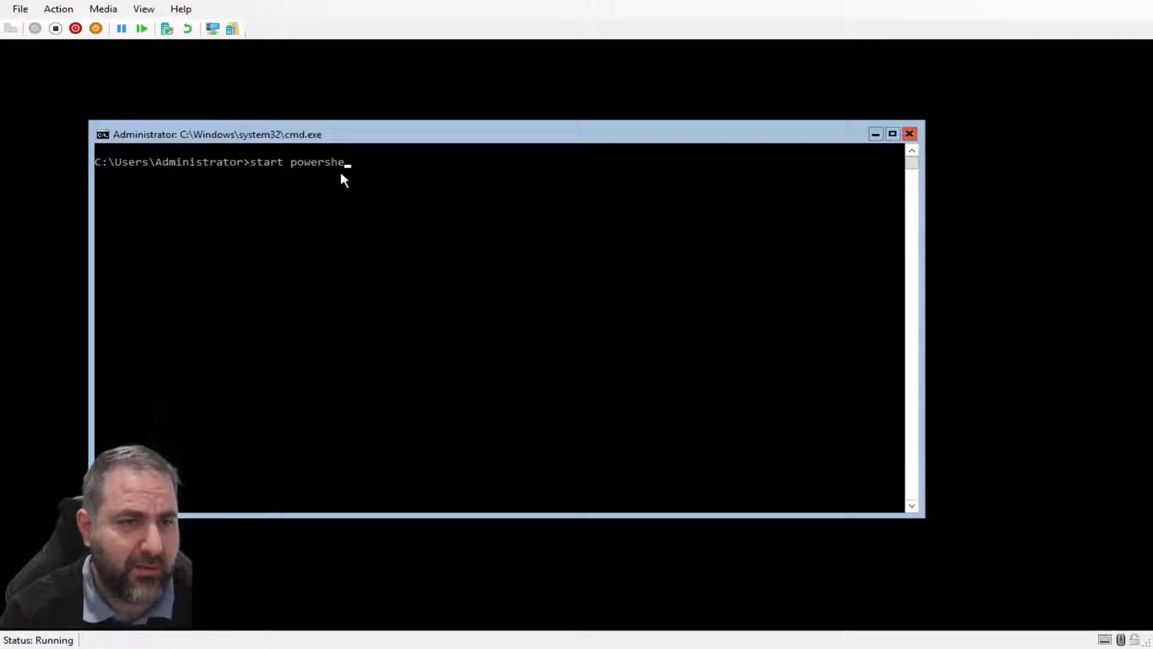
{"action": "type", "text": "ll"}
{"action": "key", "text": "Return"}
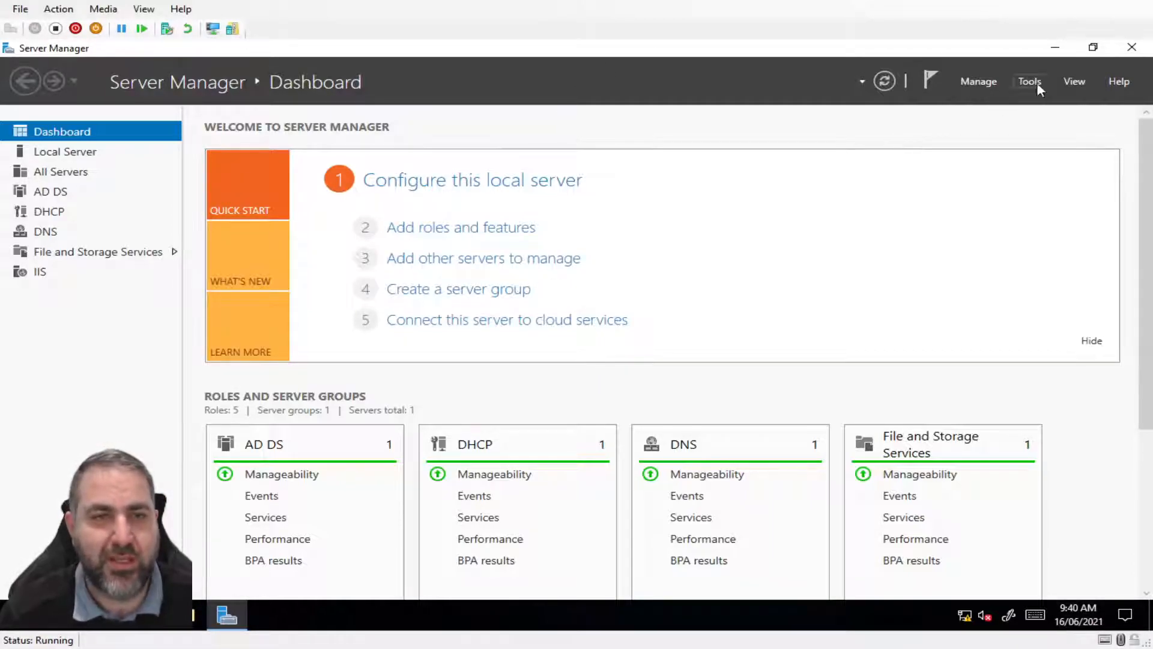
Open Active Directory Users and Computers, expand the Marketing OU, then minimize Server Manager
{"action": "left_click", "coordinate": [1031, 83]}
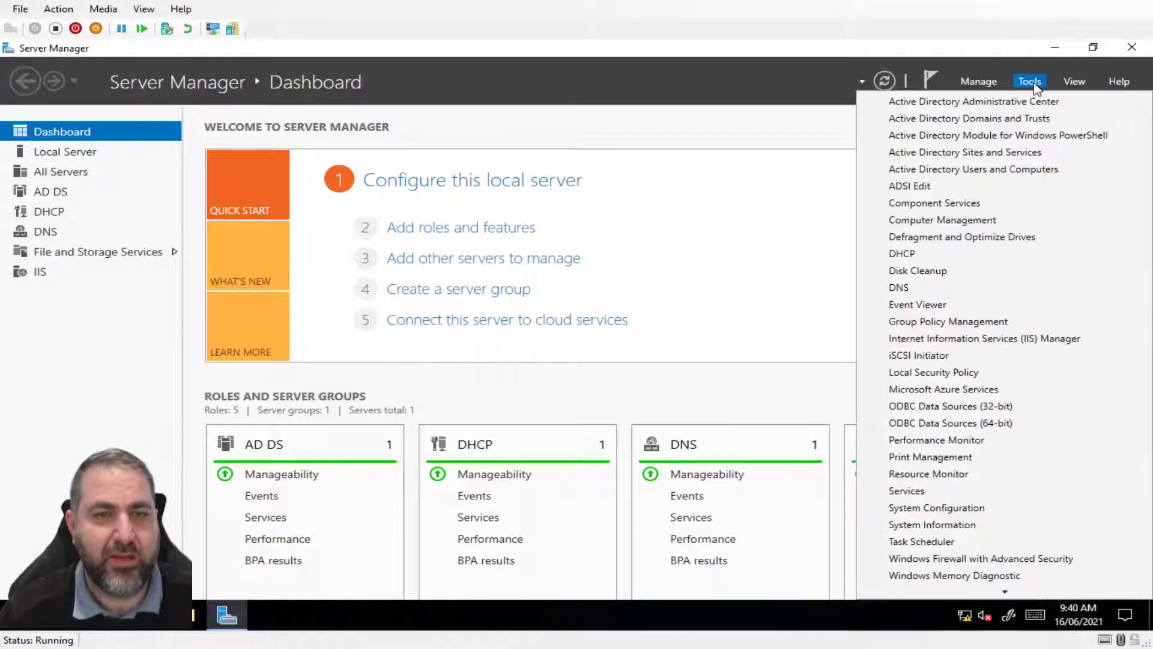
{"action": "left_click", "coordinate": [969, 170]}
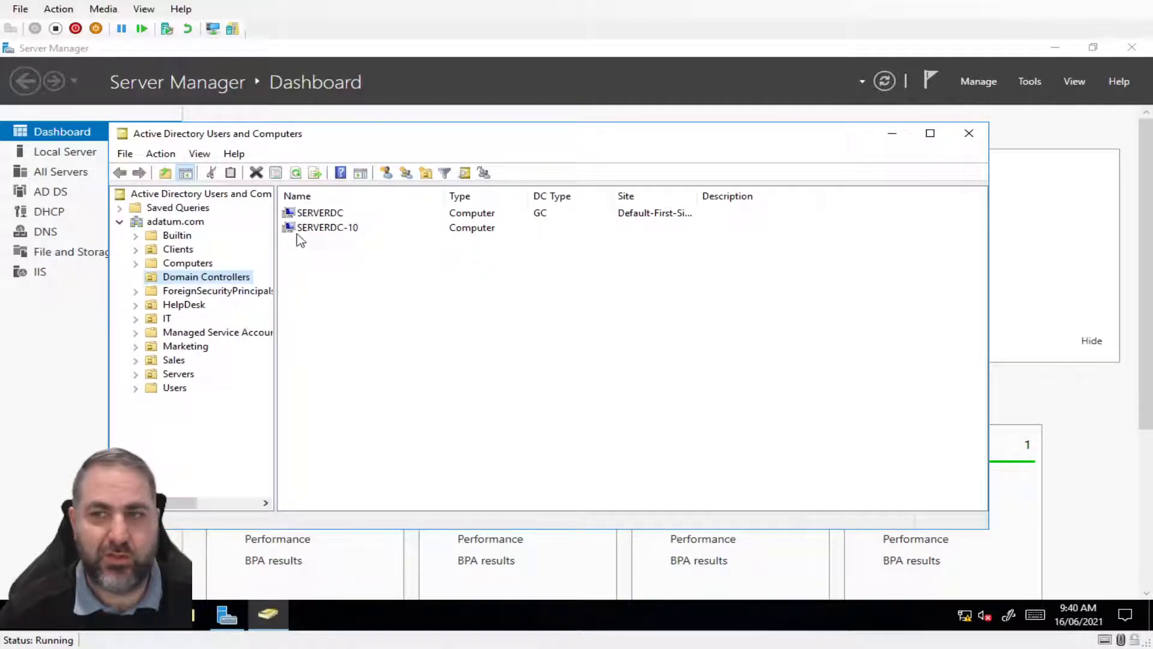
{"action": "left_click", "coordinate": [138, 347]}
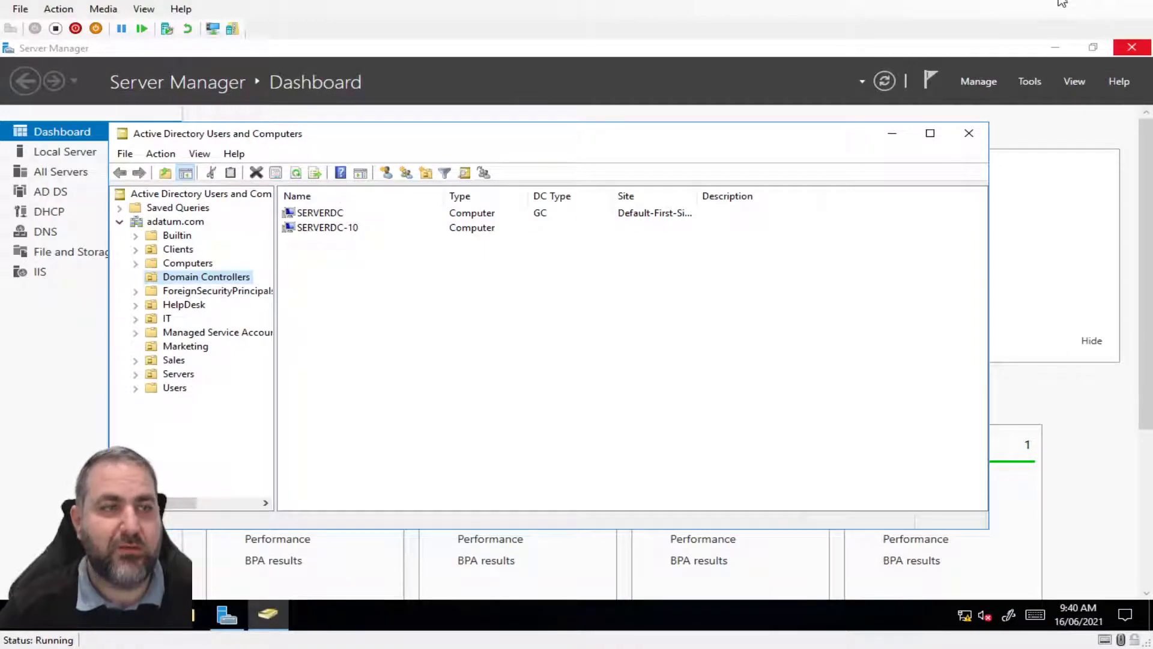
{"action": "left_click", "coordinate": [1056, 43]}
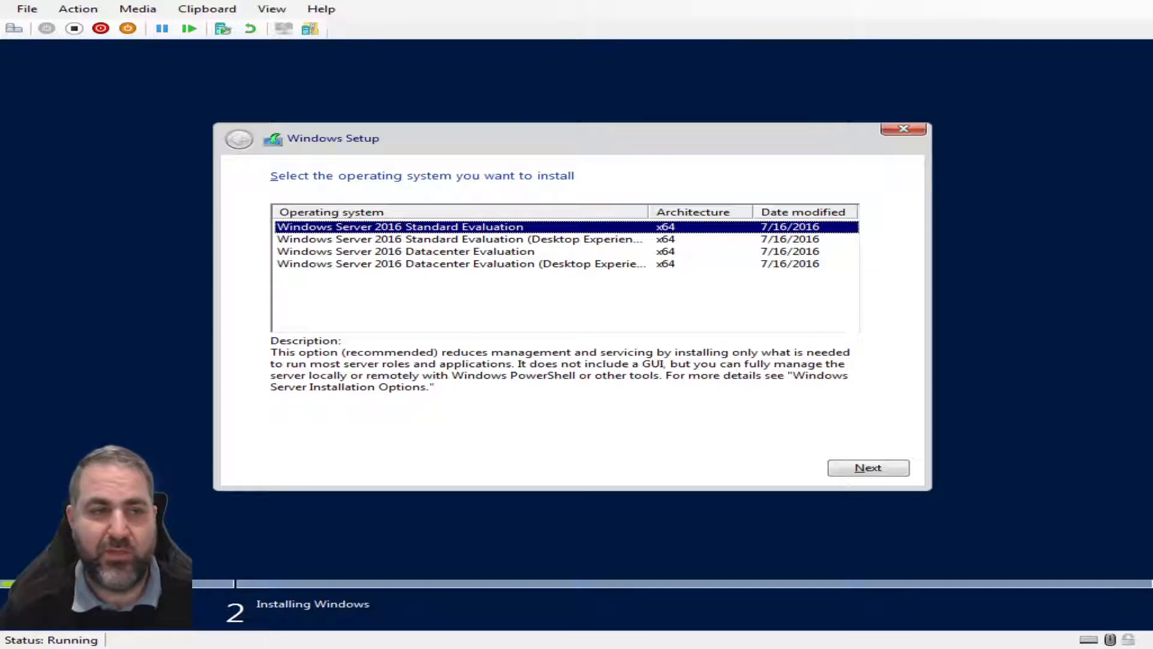
After comparing editions, choose Windows Server 2016 Standard Evaluation (Desktop Experience) and continue
{"action": "left_click", "coordinate": [565, 240]}
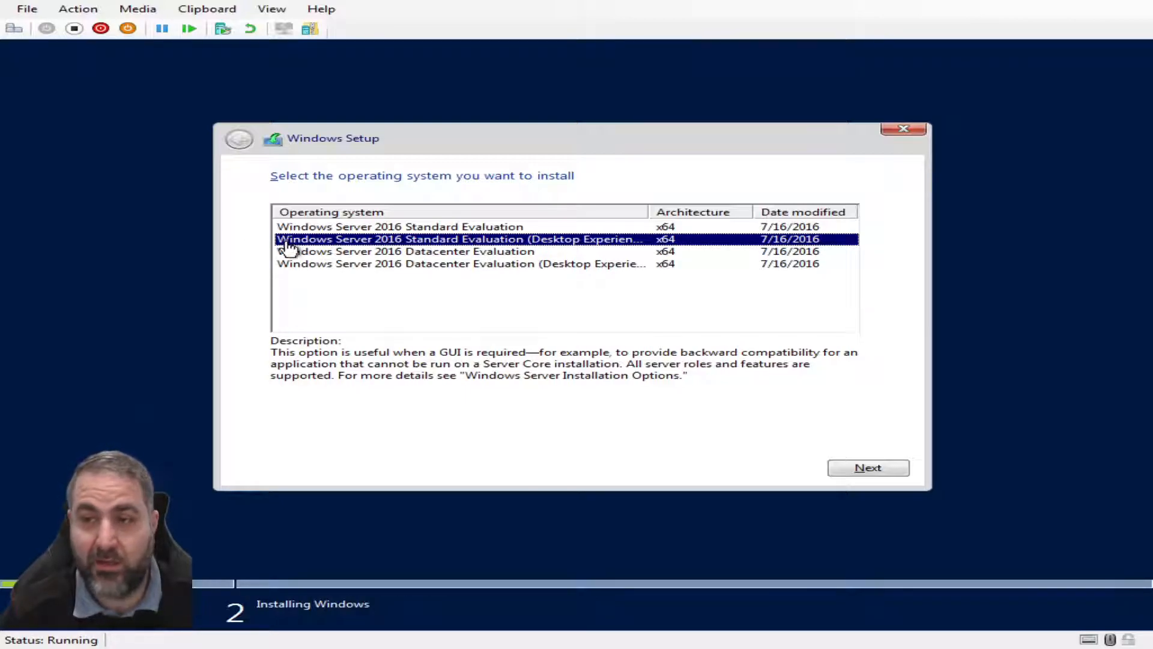
{"action": "left_click", "coordinate": [371, 228]}
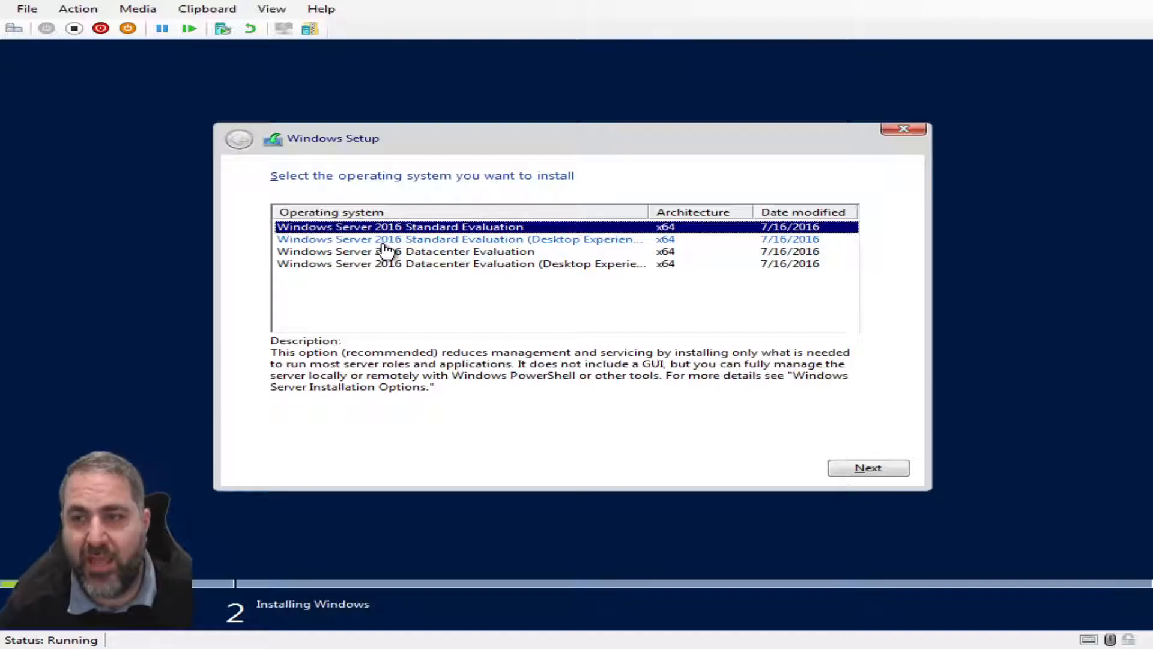
{"action": "left_click", "coordinate": [380, 241]}
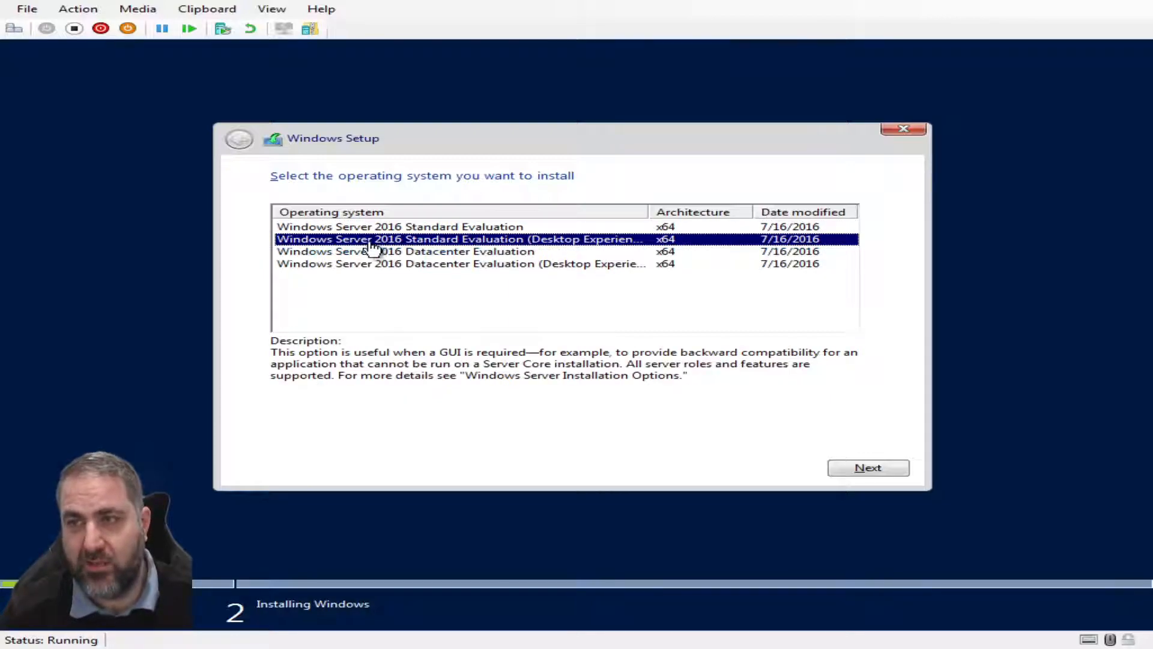
{"action": "left_click", "coordinate": [387, 229]}
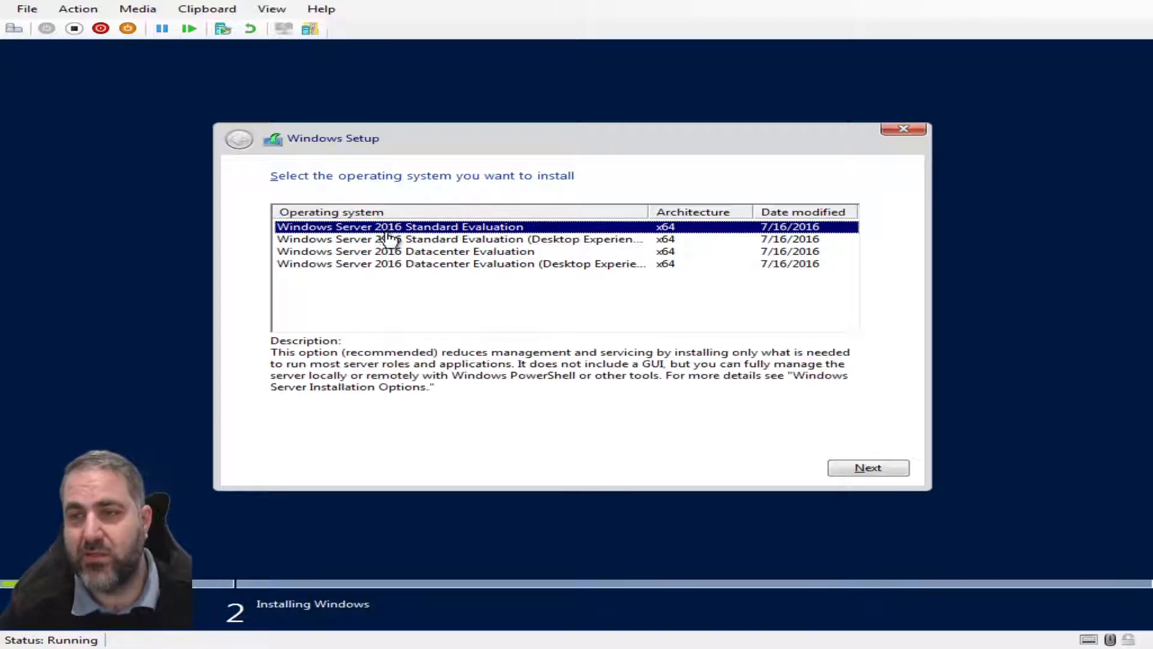
{"action": "left_click", "coordinate": [388, 240]}
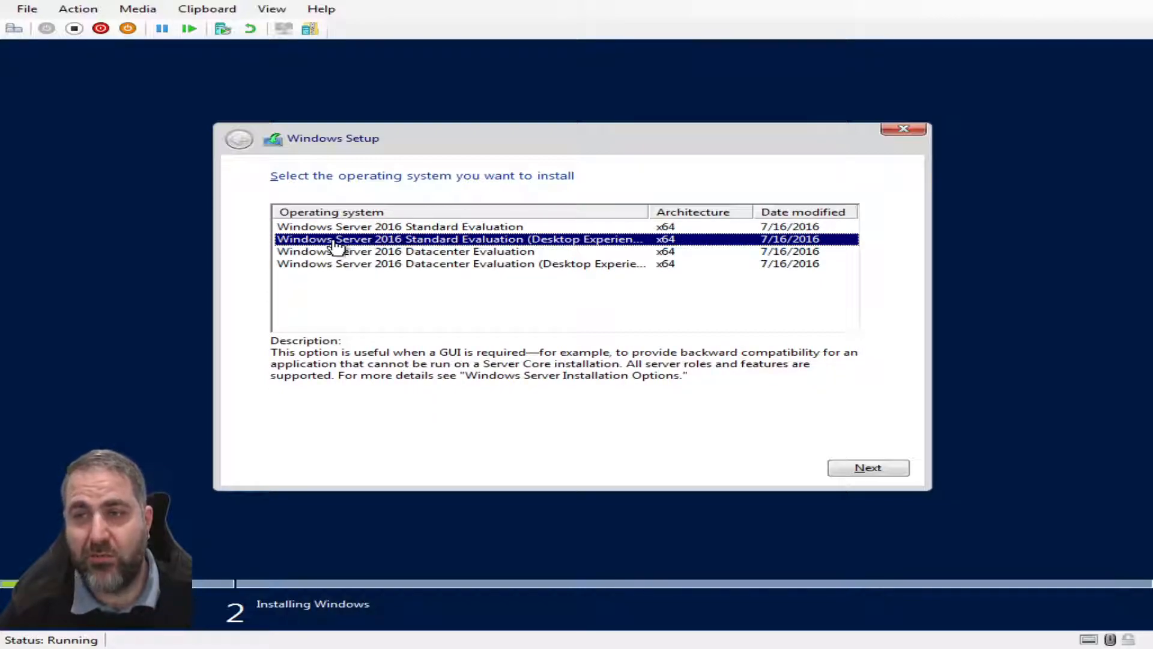
{"action": "left_click", "coordinate": [868, 467]}
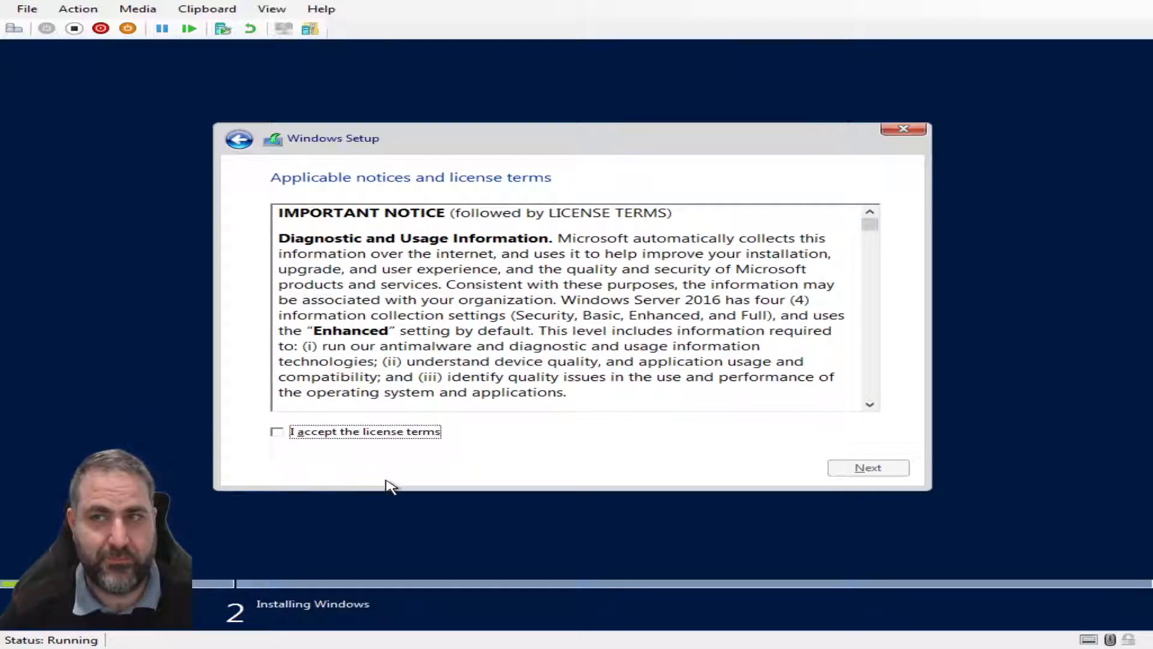
Accept the license terms and custom-install Windows onto Drive 0's 20 GB unallocated space
{"action": "left_click", "coordinate": [280, 435]}
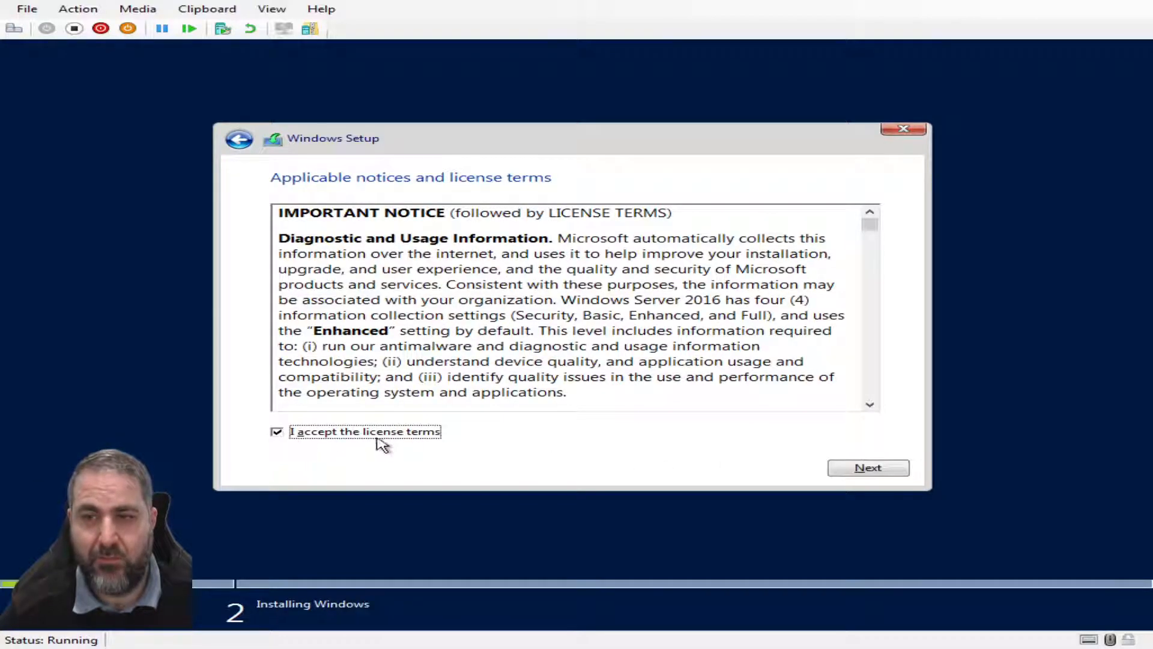
{"action": "left_click", "coordinate": [879, 464]}
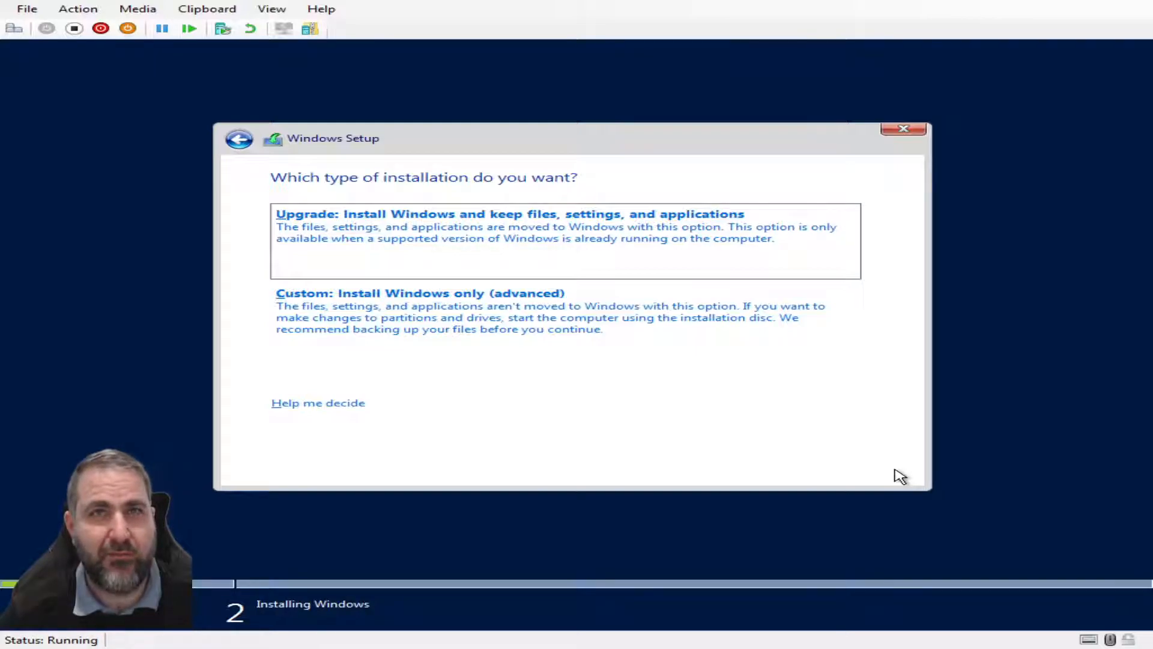
{"action": "left_click", "coordinate": [353, 293]}
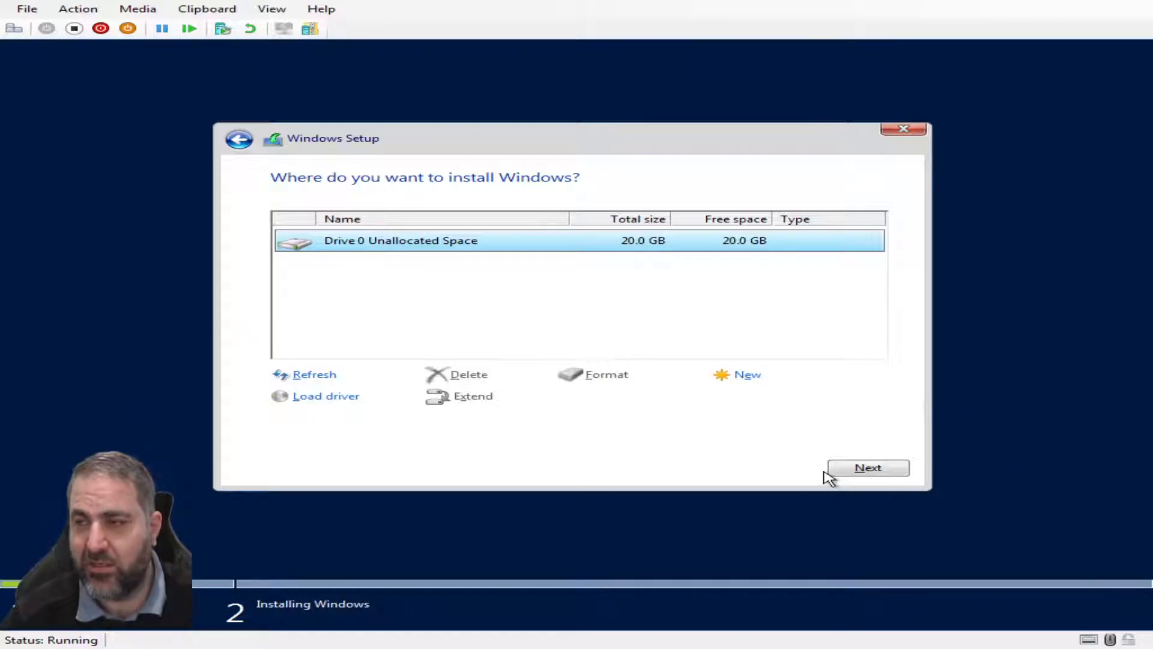
{"action": "left_click", "coordinate": [857, 471]}
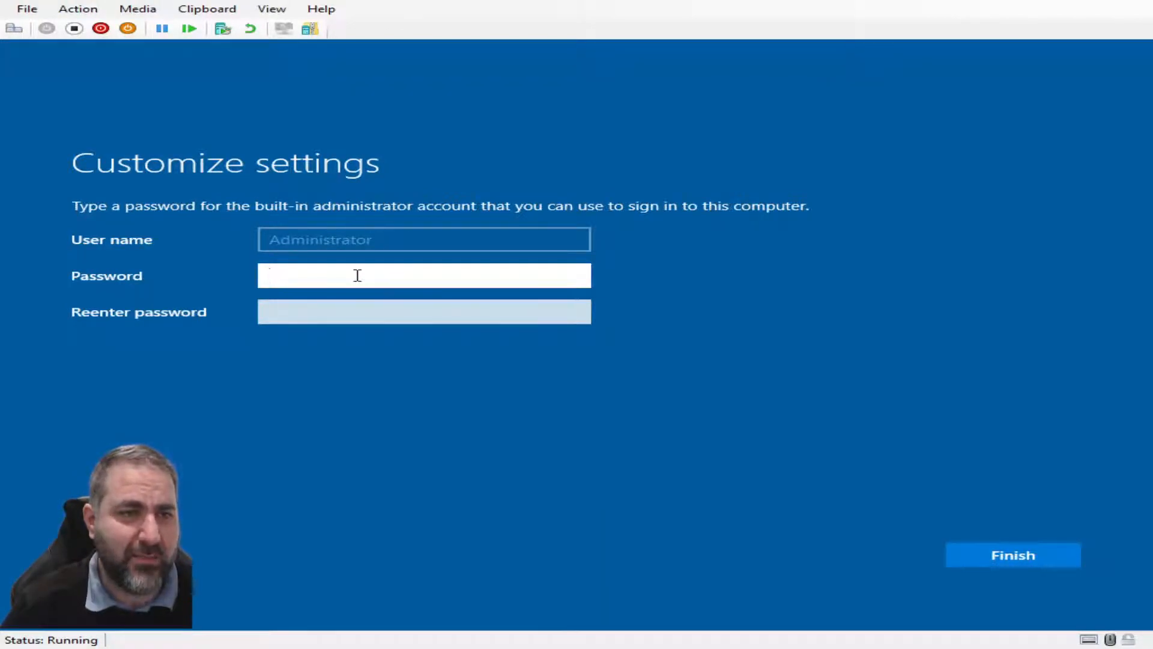
Enter the built-in Administrator password, confirm it in Reenter password, and finish
{"action": "type", "text": "••••"}
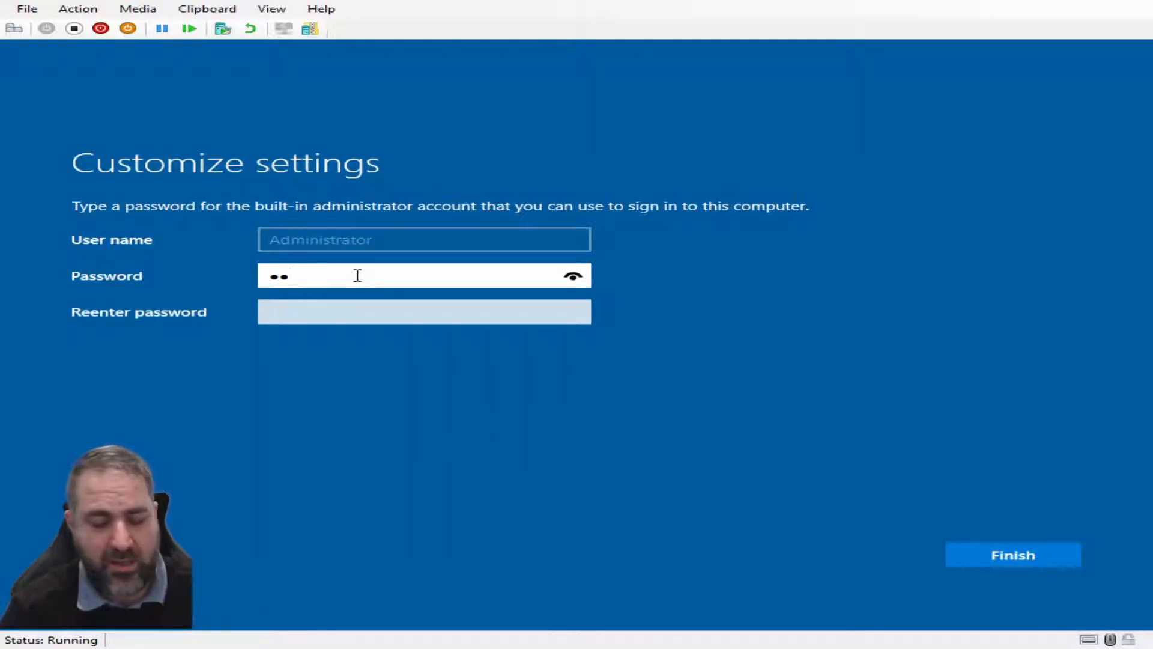
{"action": "type", "text": "•••••••"}
{"action": "key", "text": "Tab"}
{"action": "type", "text": "•••••••••••"}
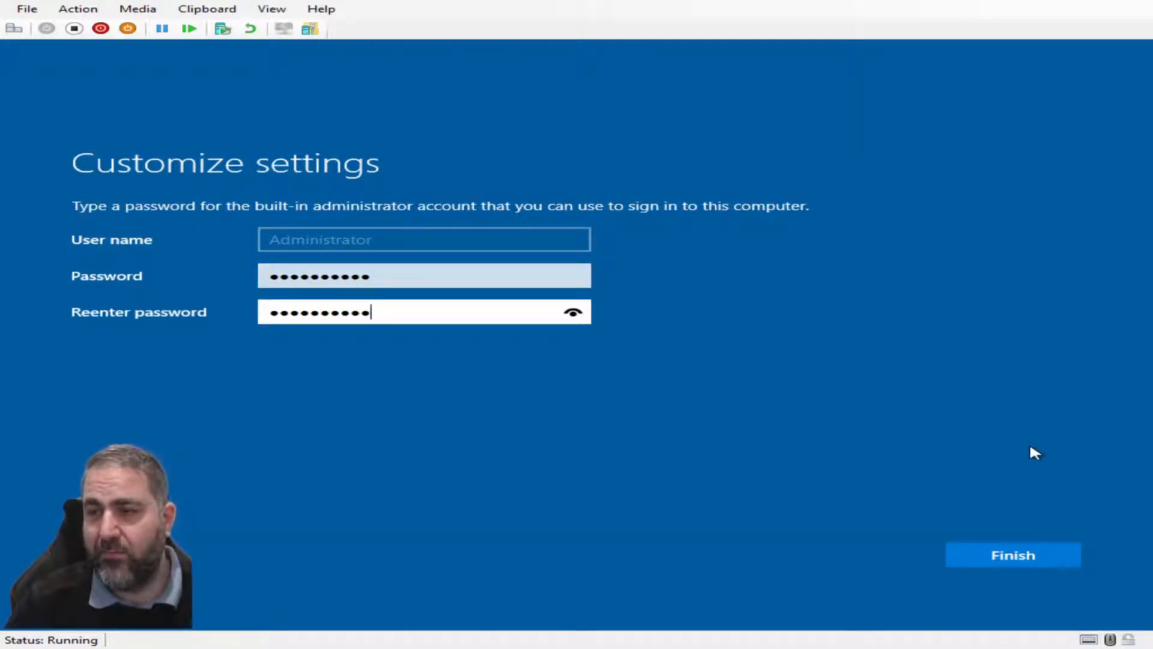
{"action": "left_click", "coordinate": [970, 562]}
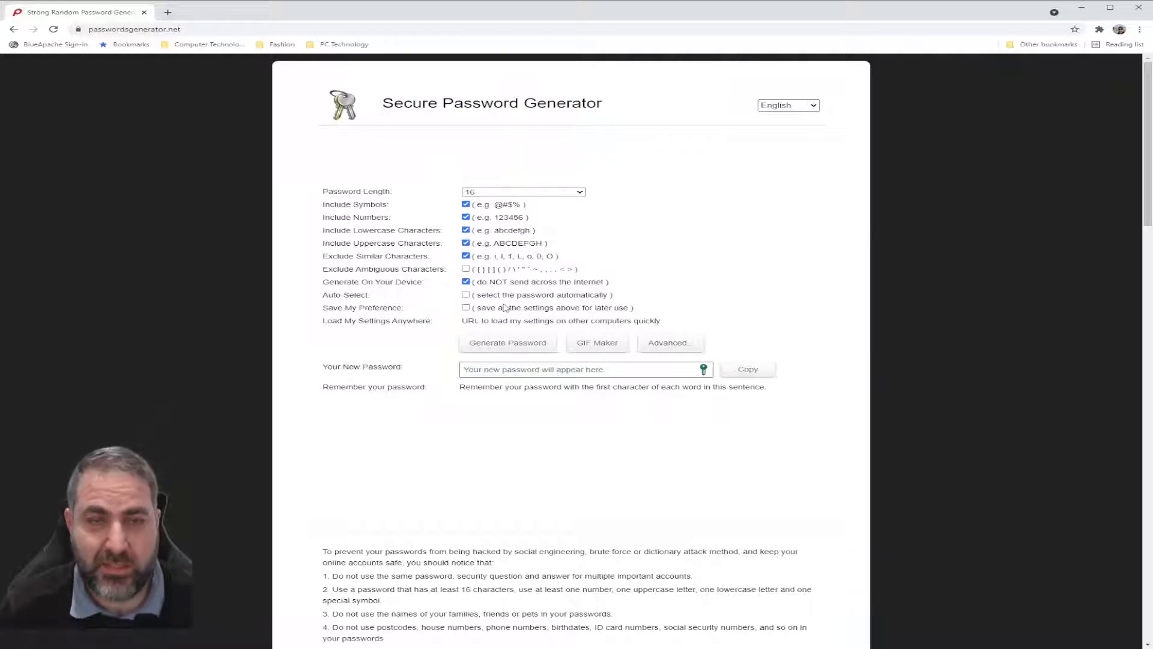
Generate an 8-character password with similar-looking characters no longer excluded
{"action": "left_click", "coordinate": [493, 230]}
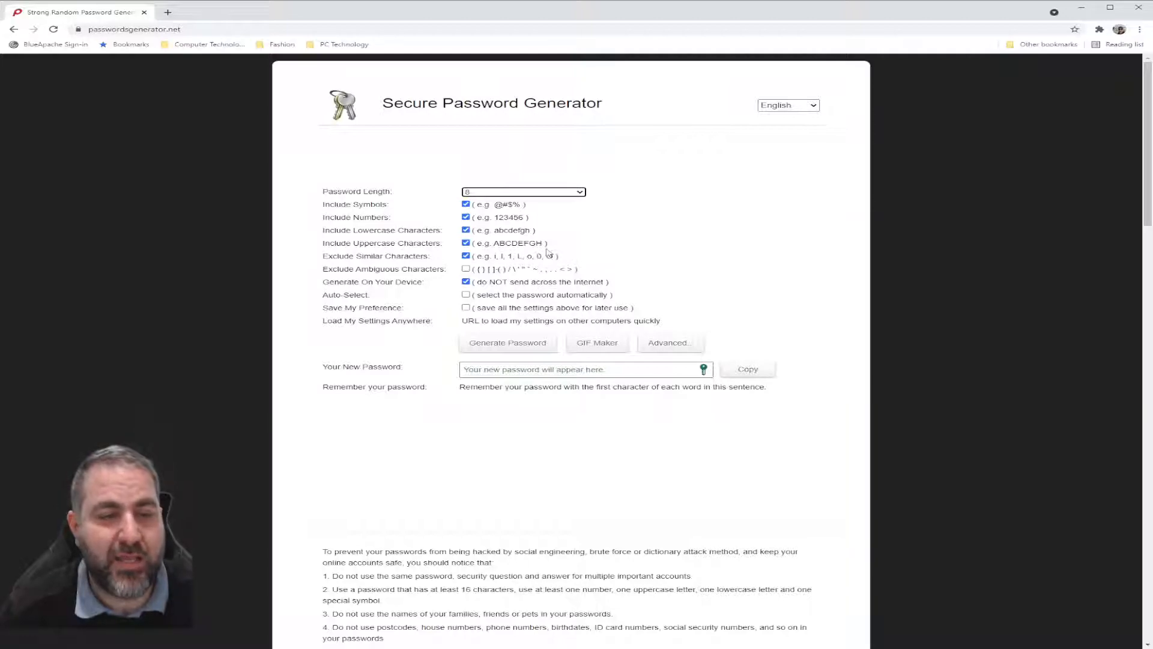
{"action": "left_click", "coordinate": [468, 256]}
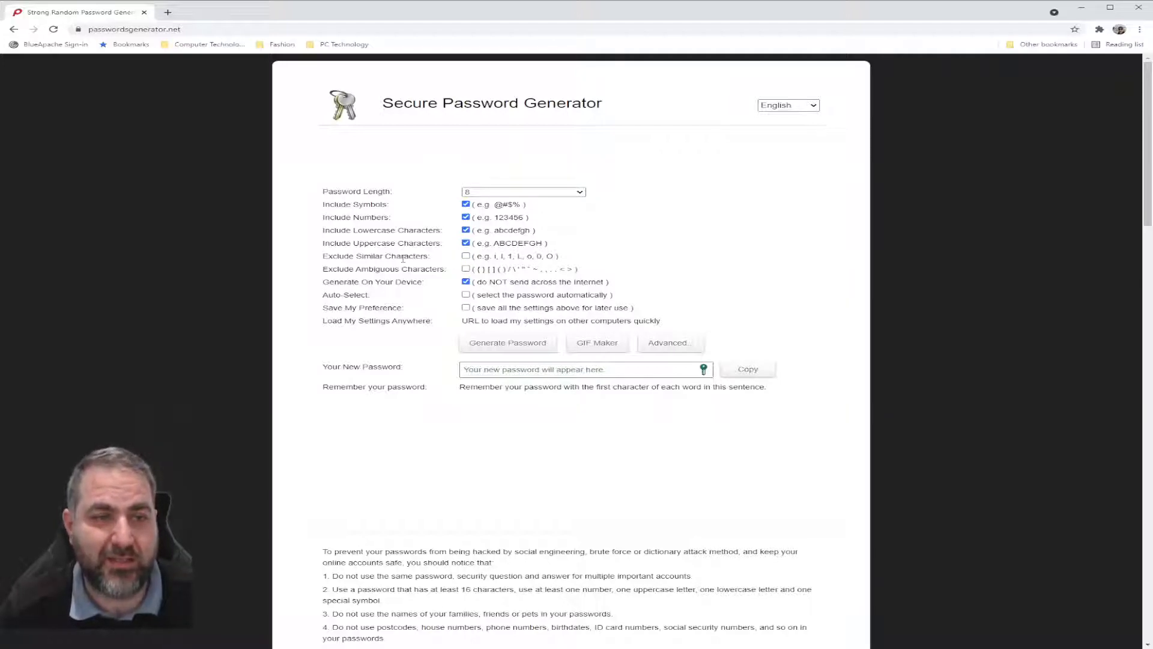
{"action": "left_click", "coordinate": [487, 348]}
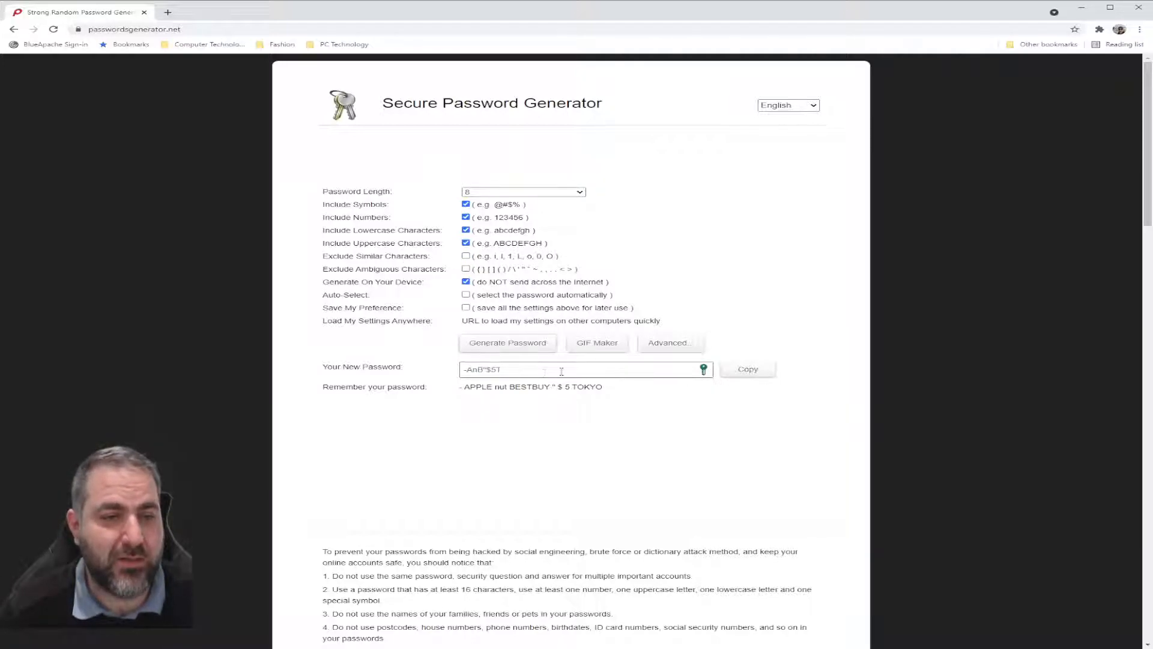
Regenerate the password six more times to get a new candidate
{"action": "left_click", "coordinate": [509, 351]}
{"action": "left_click", "coordinate": [510, 351]}
{"action": "left_click", "coordinate": [510, 350]}
{"action": "left_click", "coordinate": [509, 349]}
{"action": "left_click", "coordinate": [510, 349]}
{"action": "left_click", "coordinate": [510, 349]}
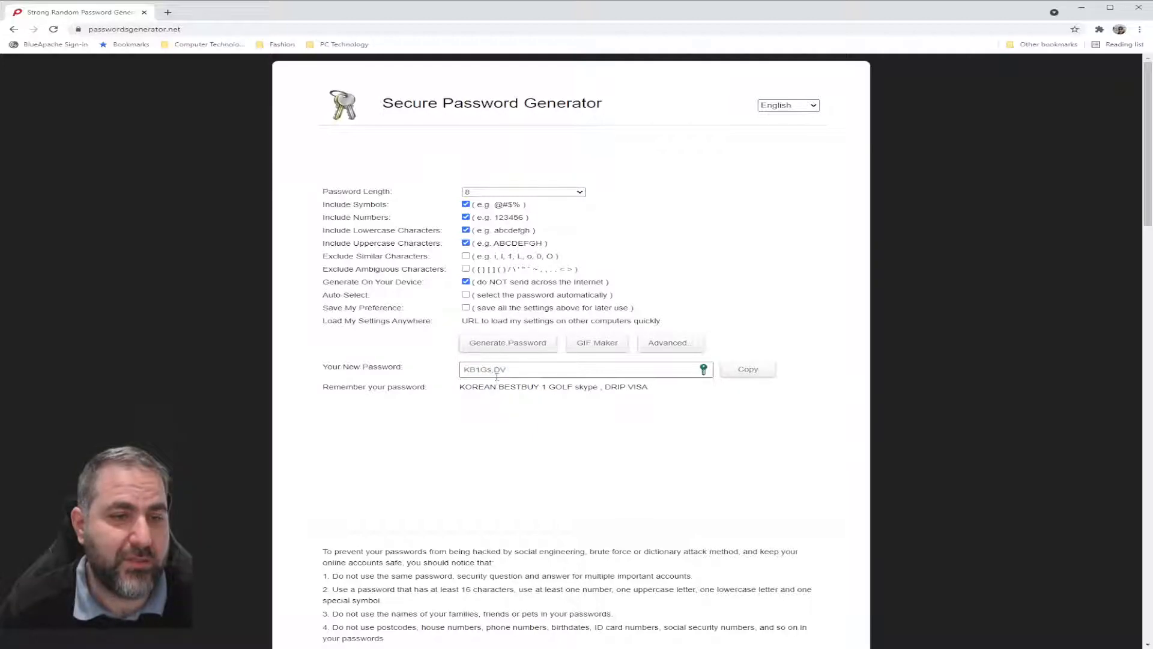
Select the generated password and delete the character just after its digit
{"action": "left_click", "coordinate": [495, 370]}
{"action": "left_click", "coordinate": [491, 369]}
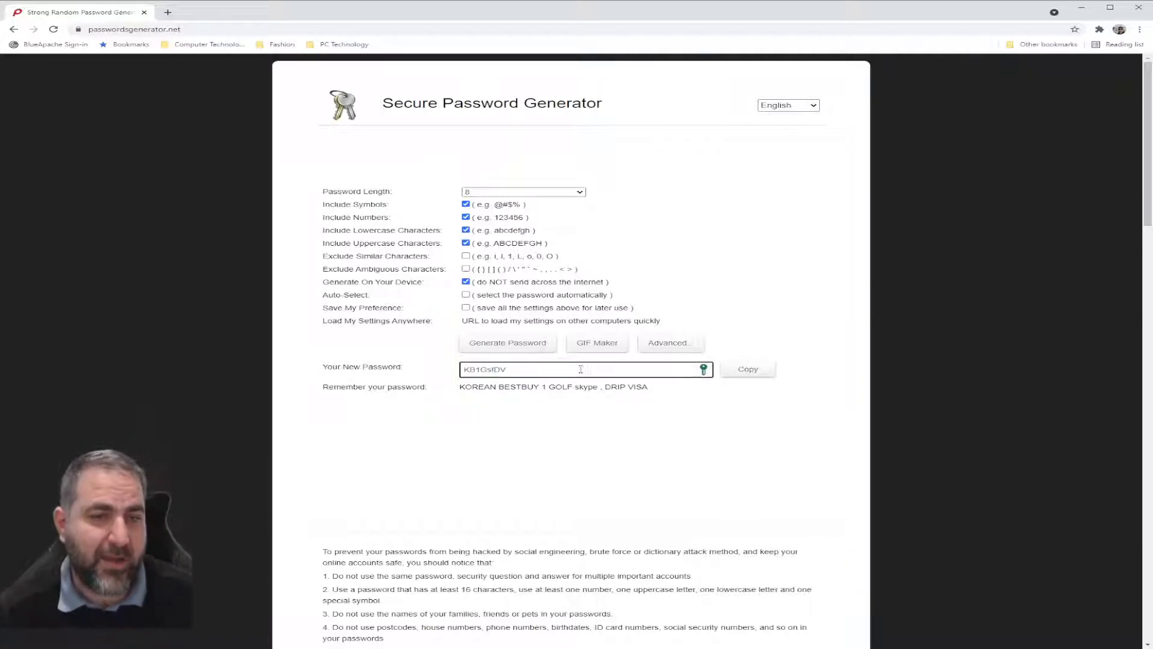
{"action": "triple_click", "coordinate": [527, 369]}
{"action": "left_click", "coordinate": [526, 369]}
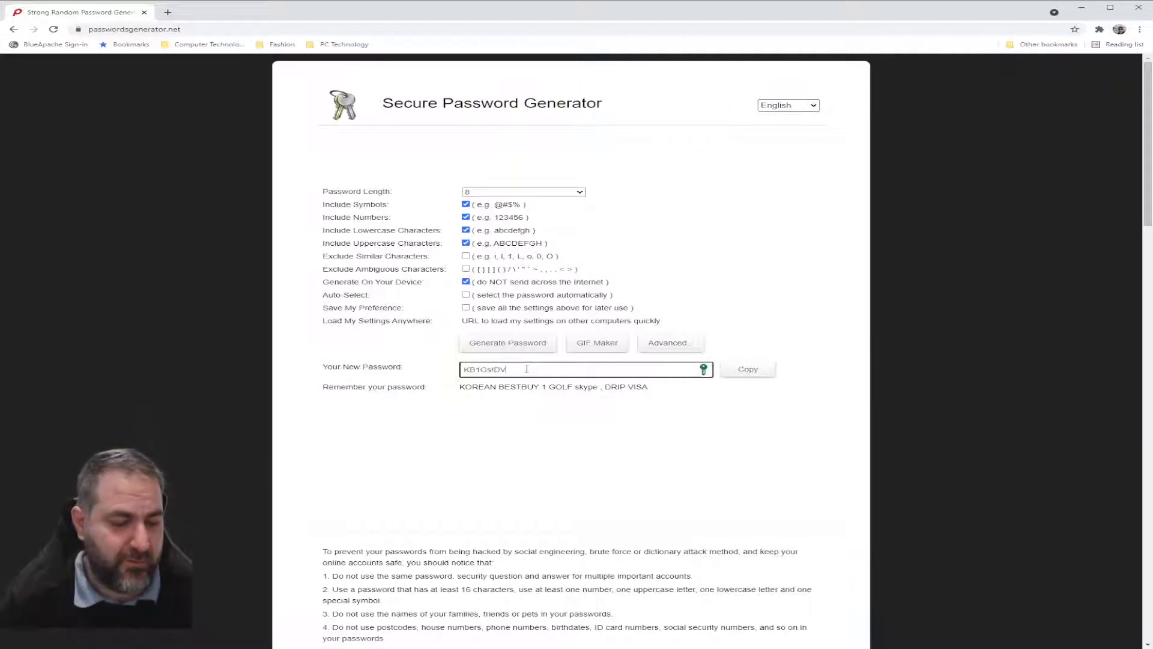
{"action": "double_click", "coordinate": [527, 369]}
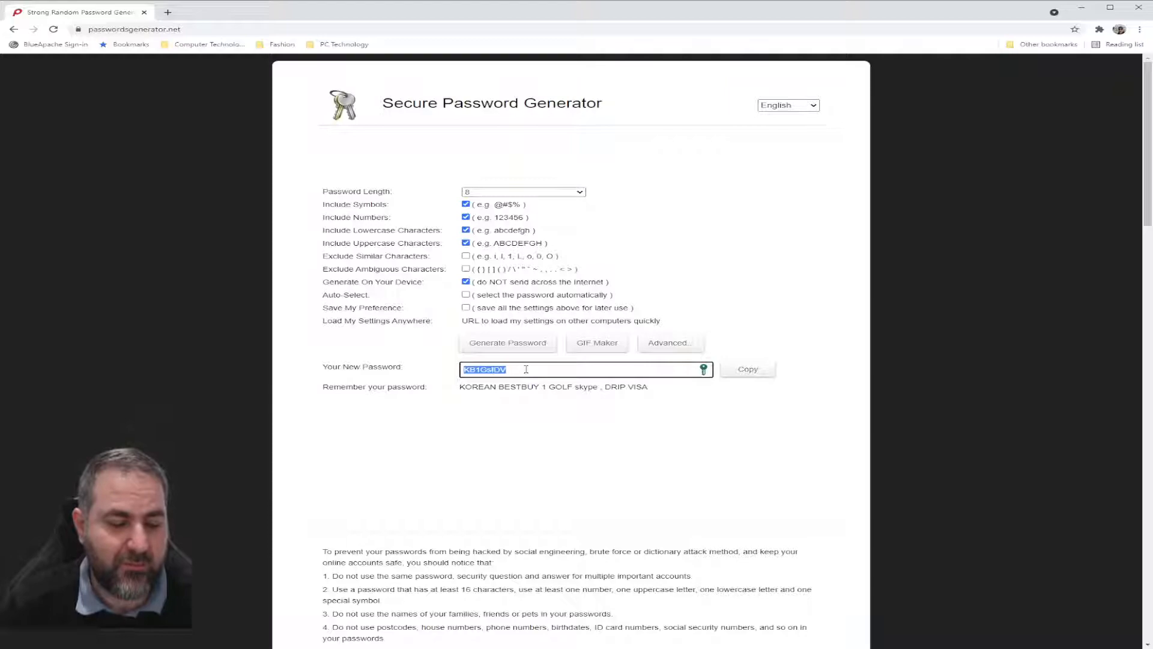
{"action": "left_click", "coordinate": [480, 370]}
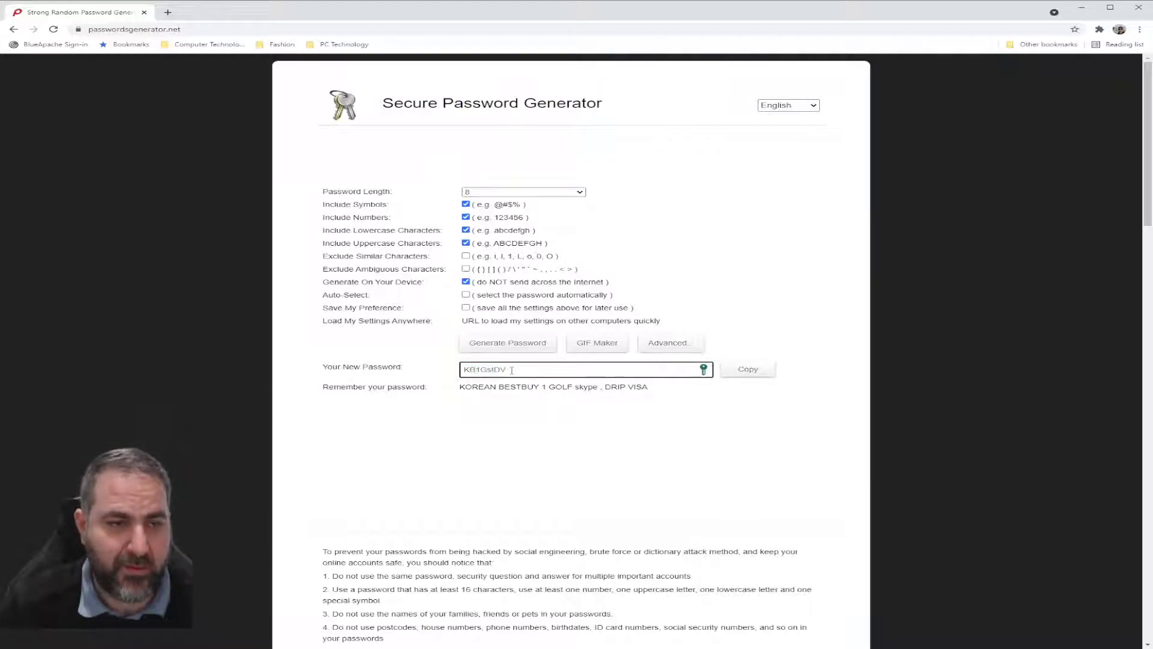
{"action": "key", "text": "BackSpace"}
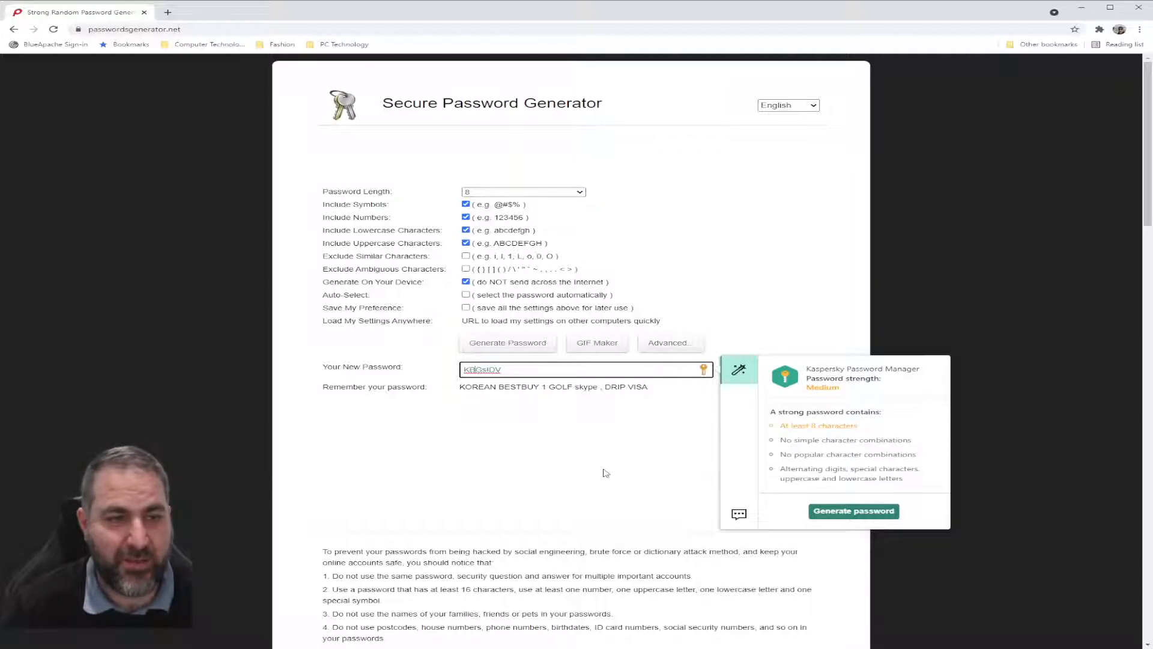
Dismiss the strength popup and add the digit 4 to the generated password
{"action": "left_click", "coordinate": [657, 469]}
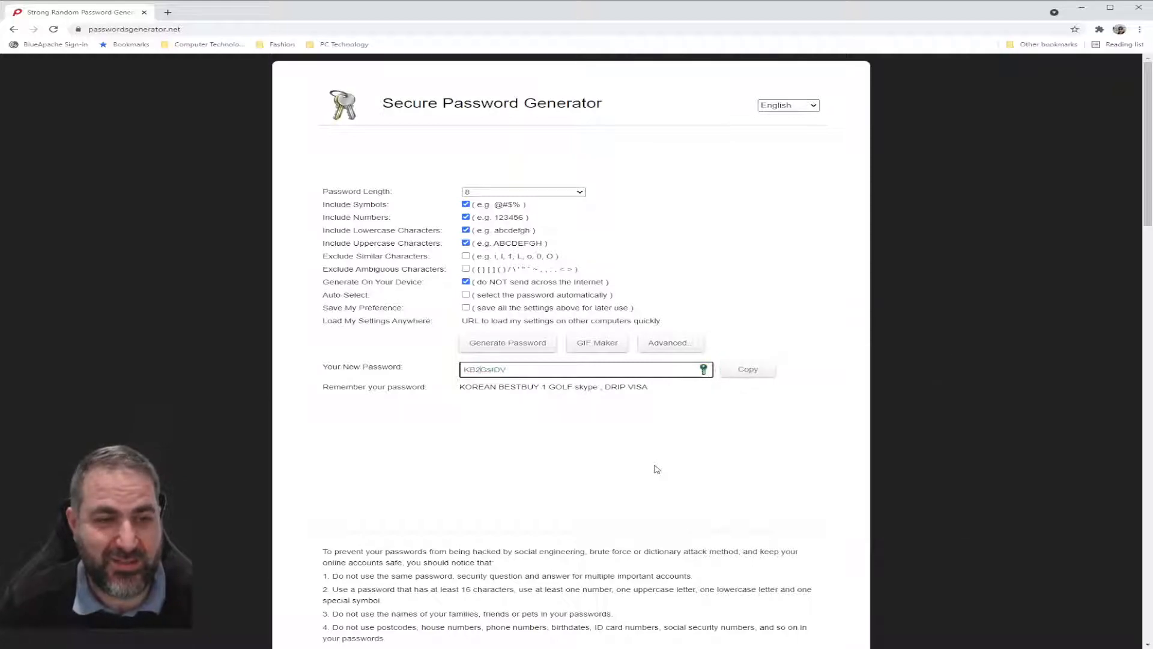
{"action": "left_click", "coordinate": [496, 367]}
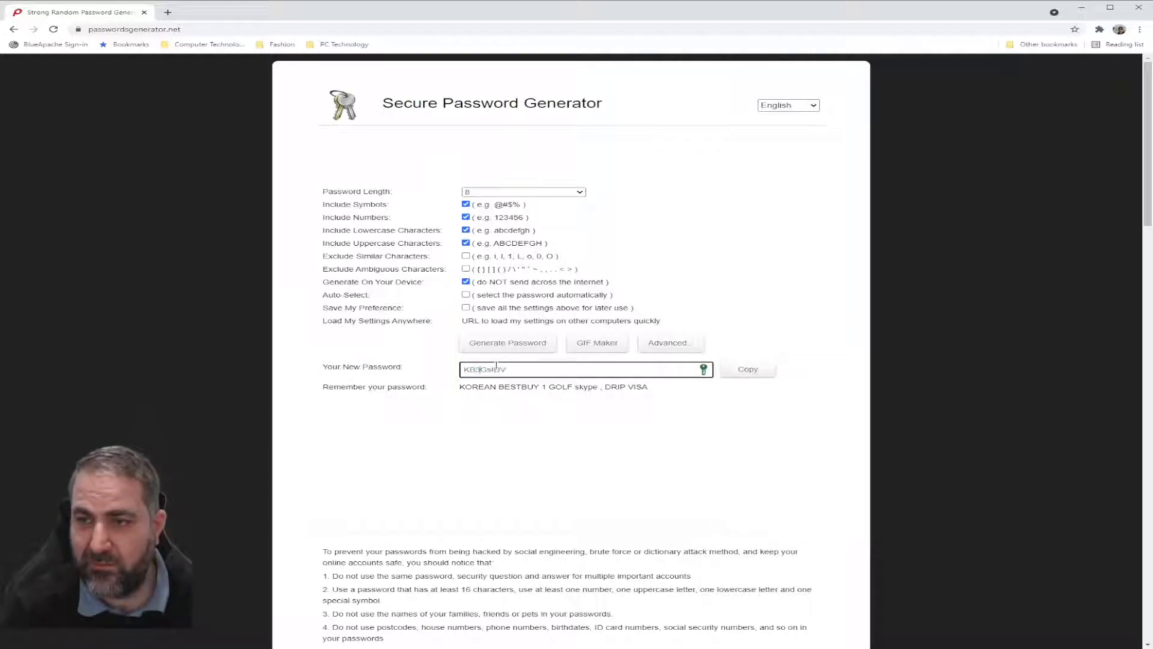
{"action": "type", "text": "4"}
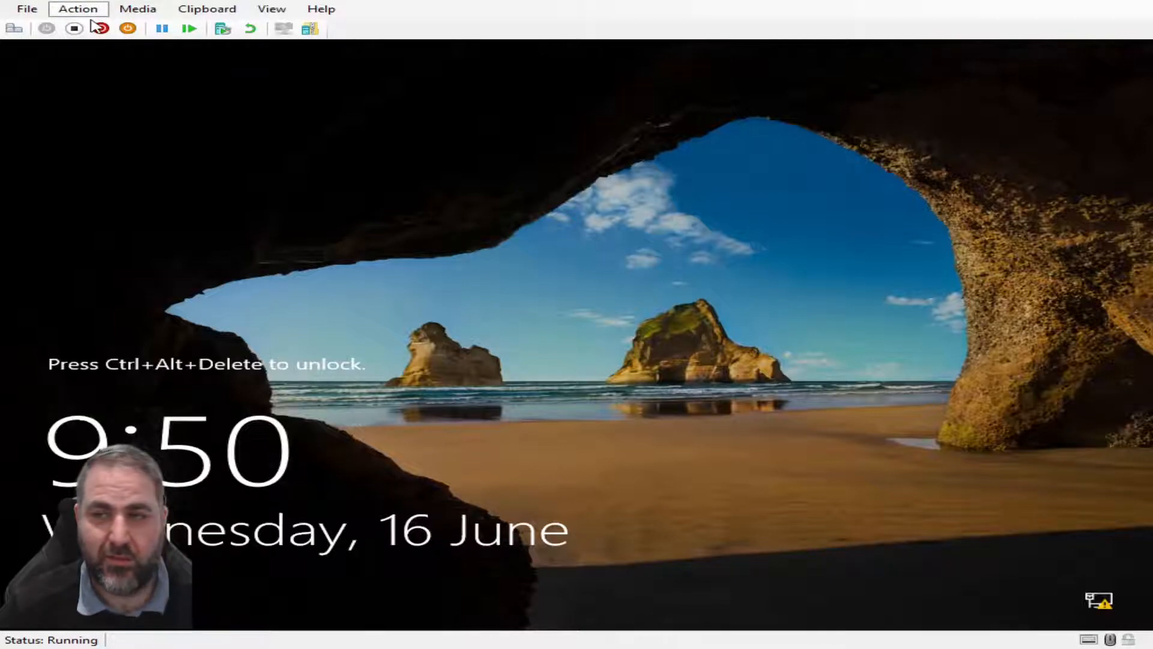
Send Ctrl+Alt+Delete and sign in to the server as Administrator with its password
{"action": "left_click", "coordinate": [99, 27]}
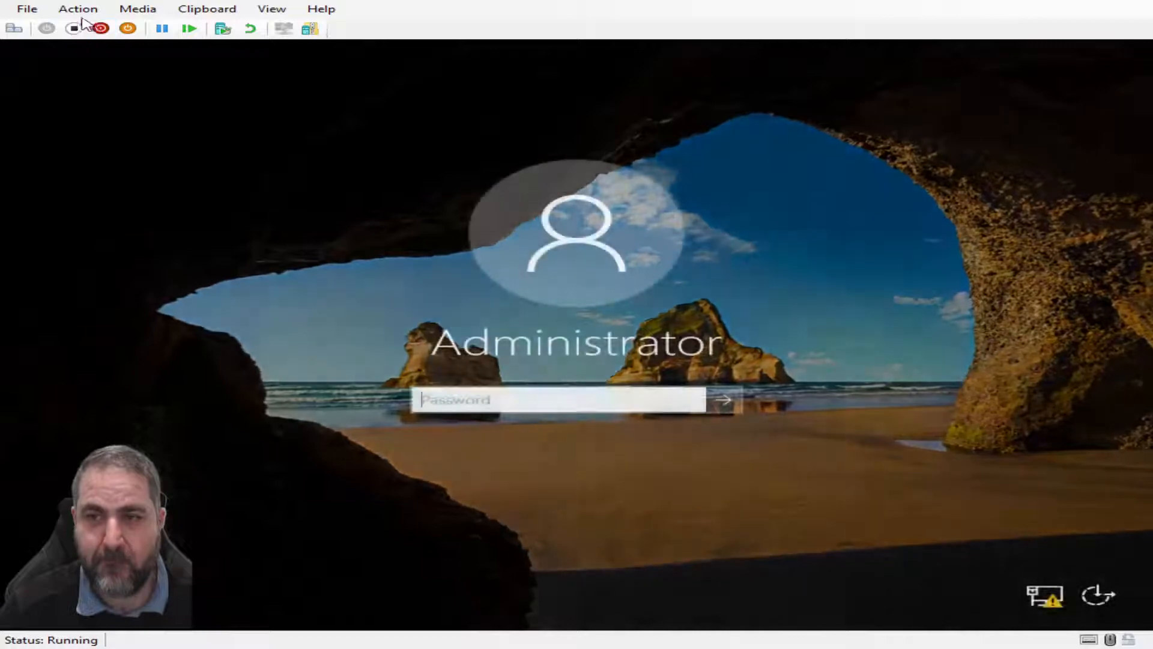
{"action": "type", "text": "P••••••••••"}
{"action": "key", "text": "Return"}
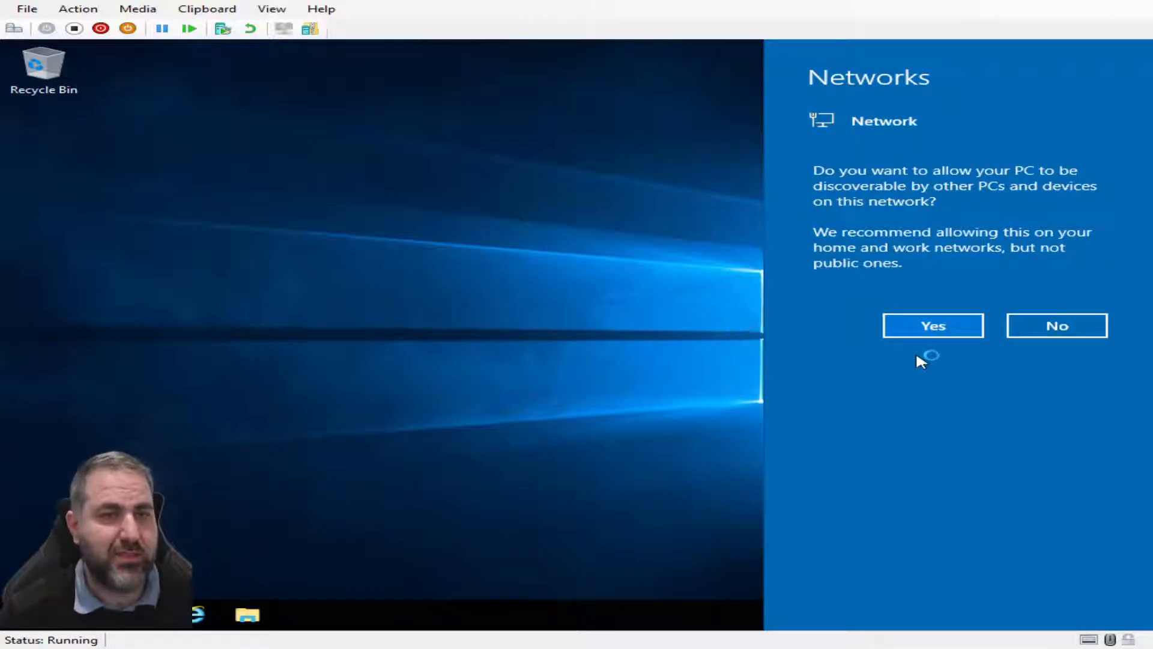
Answer Yes to network discoverability, then minimize Server Manager to show the desktop
{"action": "left_click", "coordinate": [929, 337]}
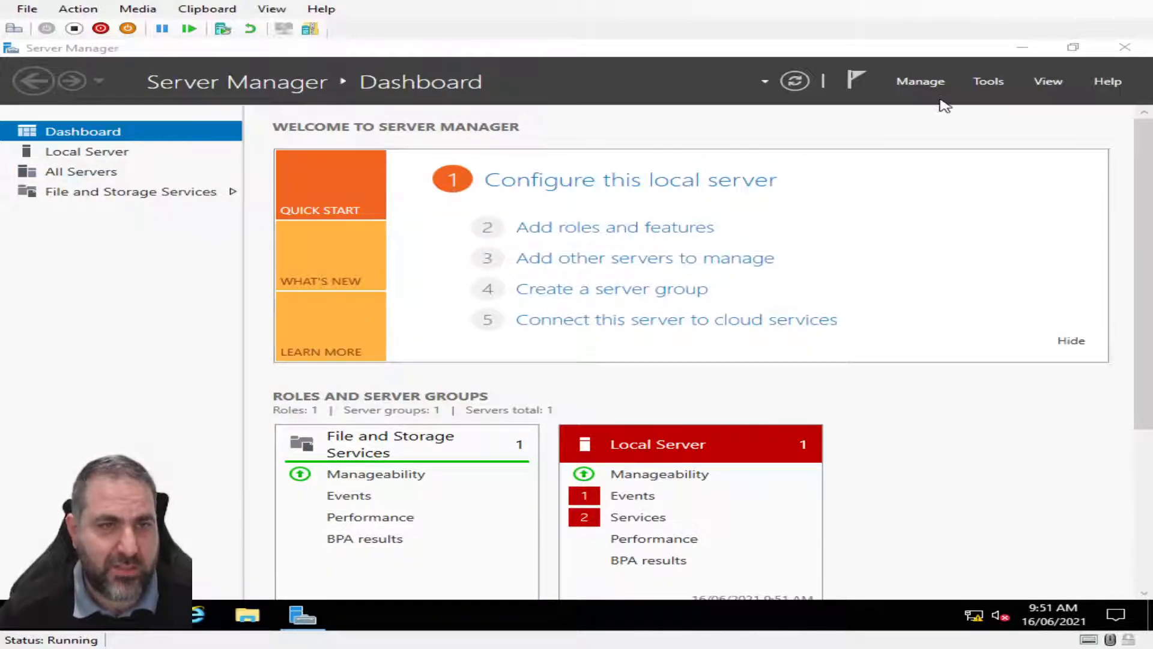
{"action": "left_click", "coordinate": [1019, 48]}
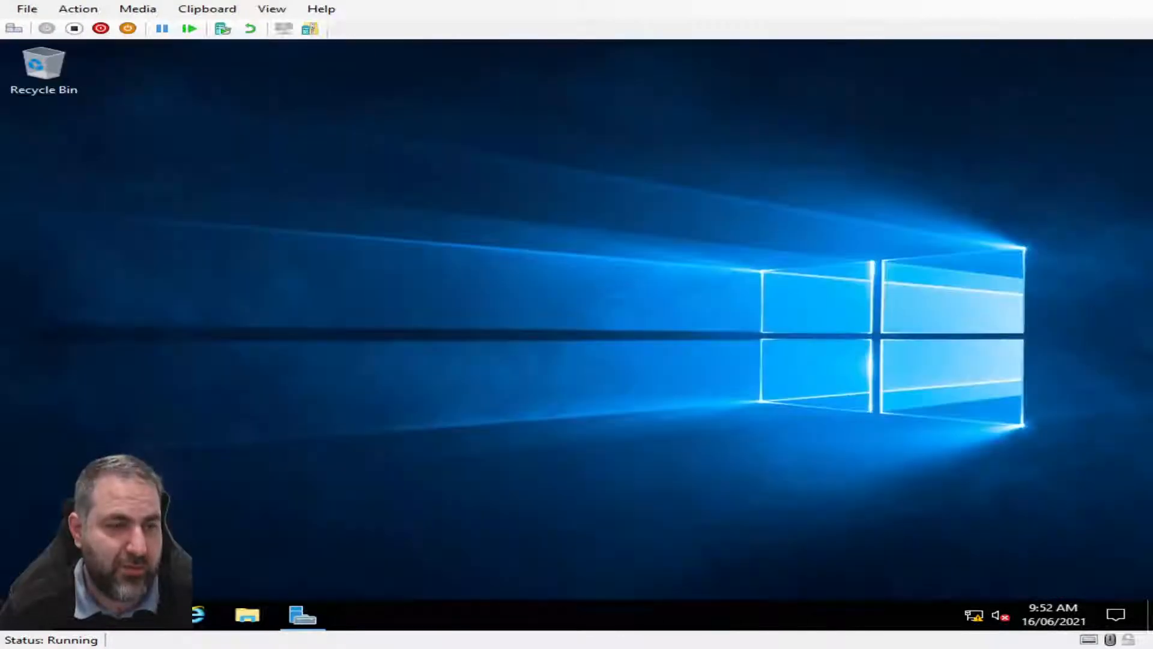
Open the server's System page from the Start button's power-user menu to see its computer name and WORKGROUP
{"action": "left_click", "coordinate": [25, 615]}
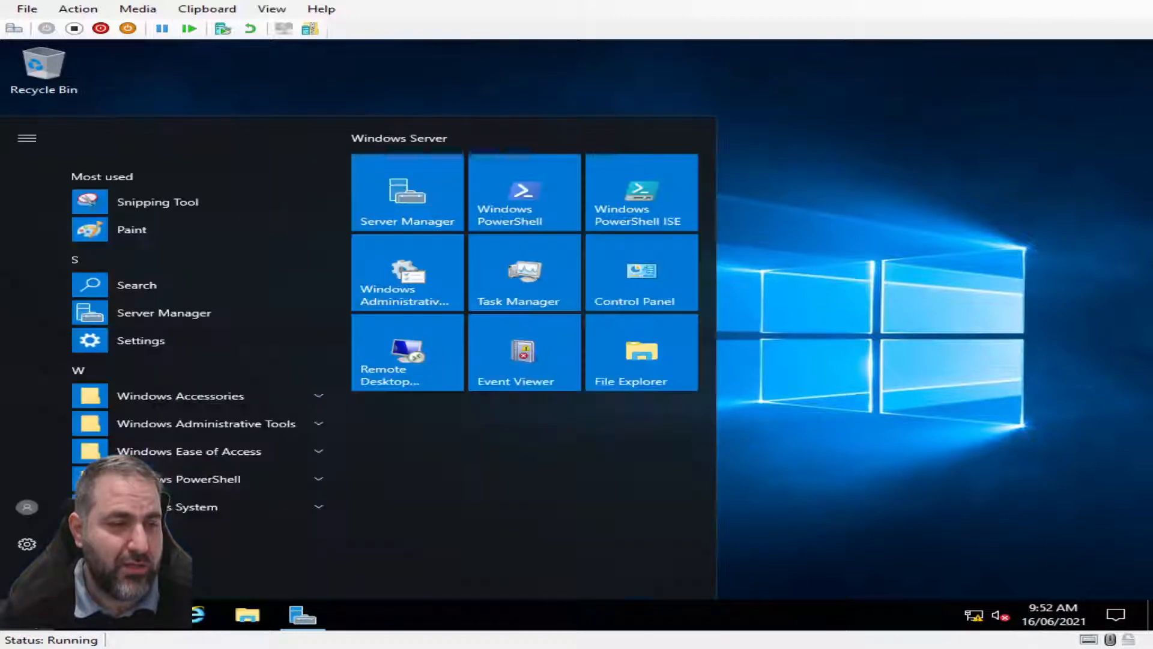
{"action": "left_click", "coordinate": [757, 367]}
{"action": "right_click", "coordinate": [25, 614]}
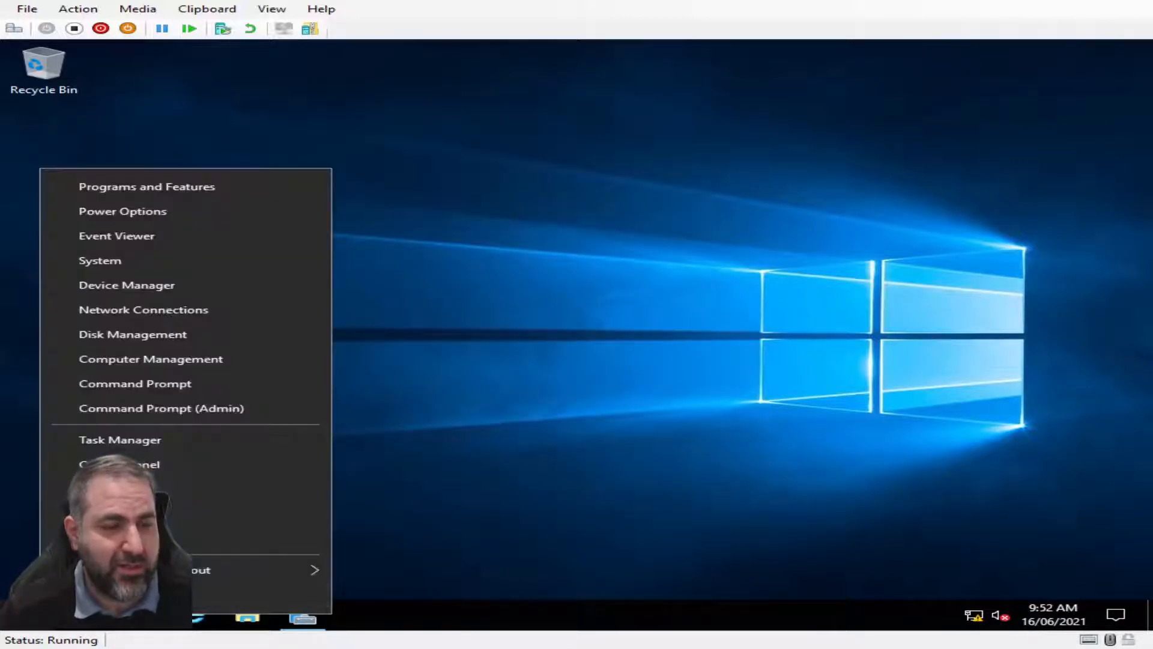
{"action": "left_click", "coordinate": [220, 260]}
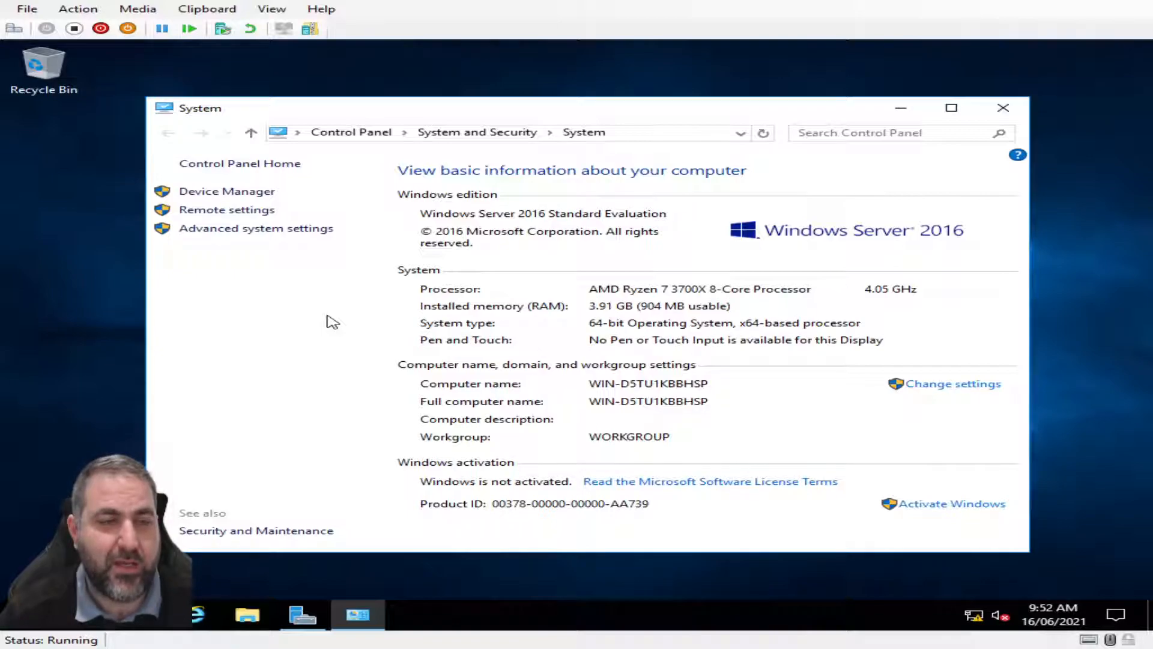
{"action": "left_click", "coordinate": [15, 614]}
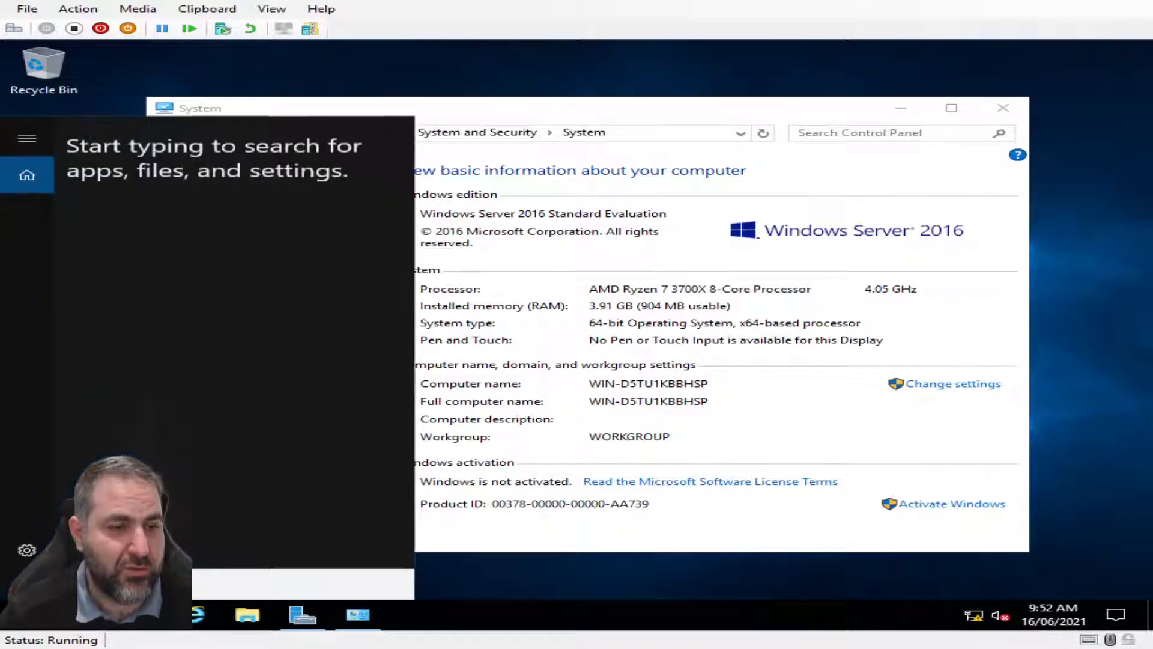
{"action": "type", "text": "cmd"}
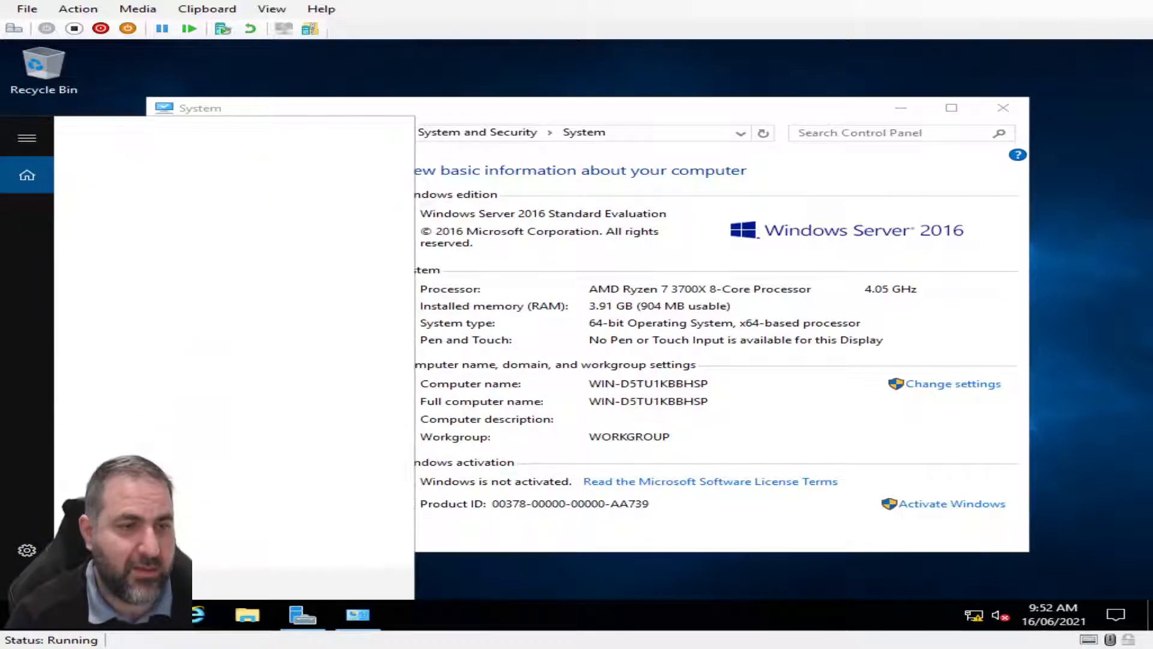
{"action": "key", "text": "Return"}
{"action": "type", "text": "ipconfig /a"}
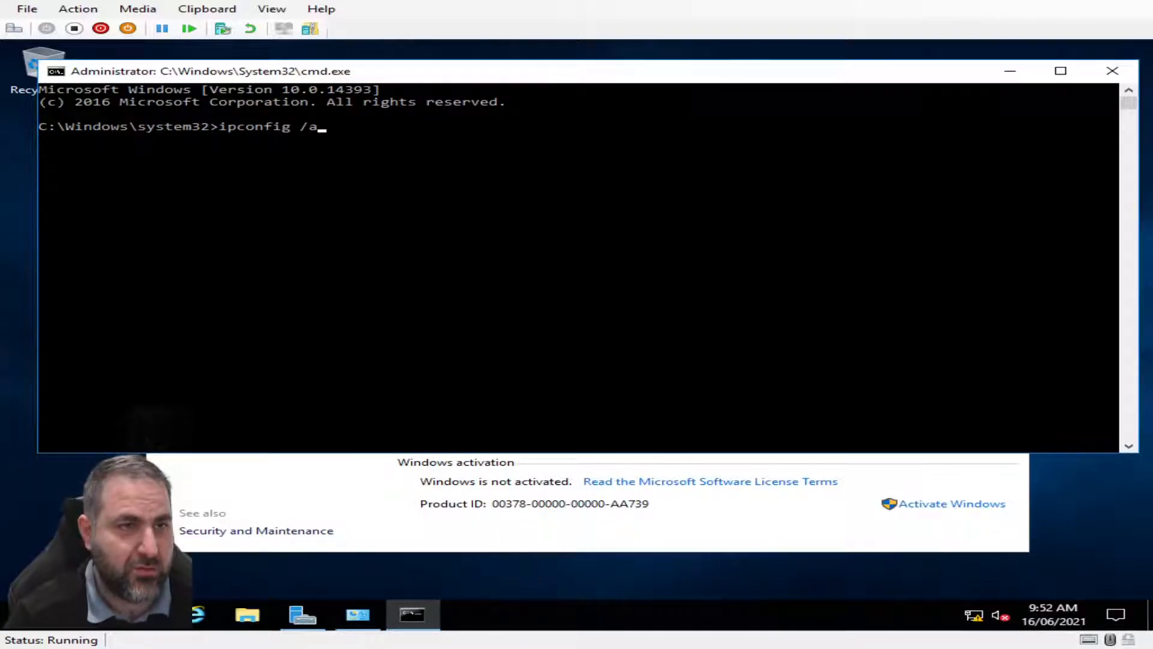
{"action": "type", "text": "ll"}
{"action": "key", "text": "Return"}
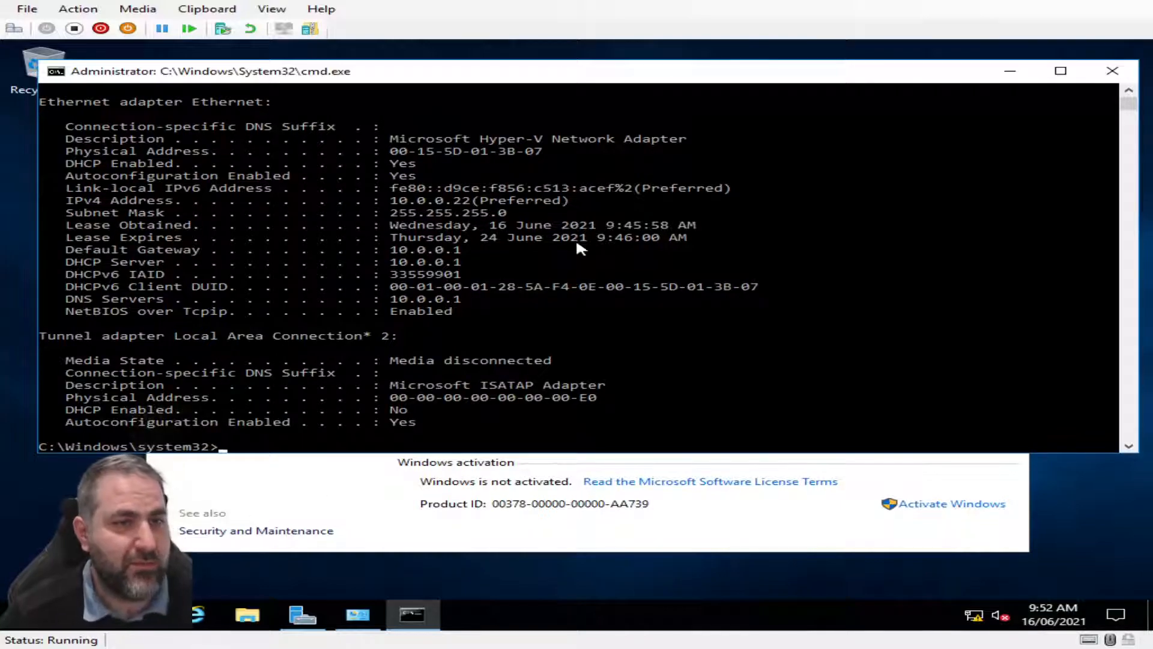
{"action": "scroll", "coordinate": [300, 273], "scroll_direction": "up", "scroll_amount": 2}
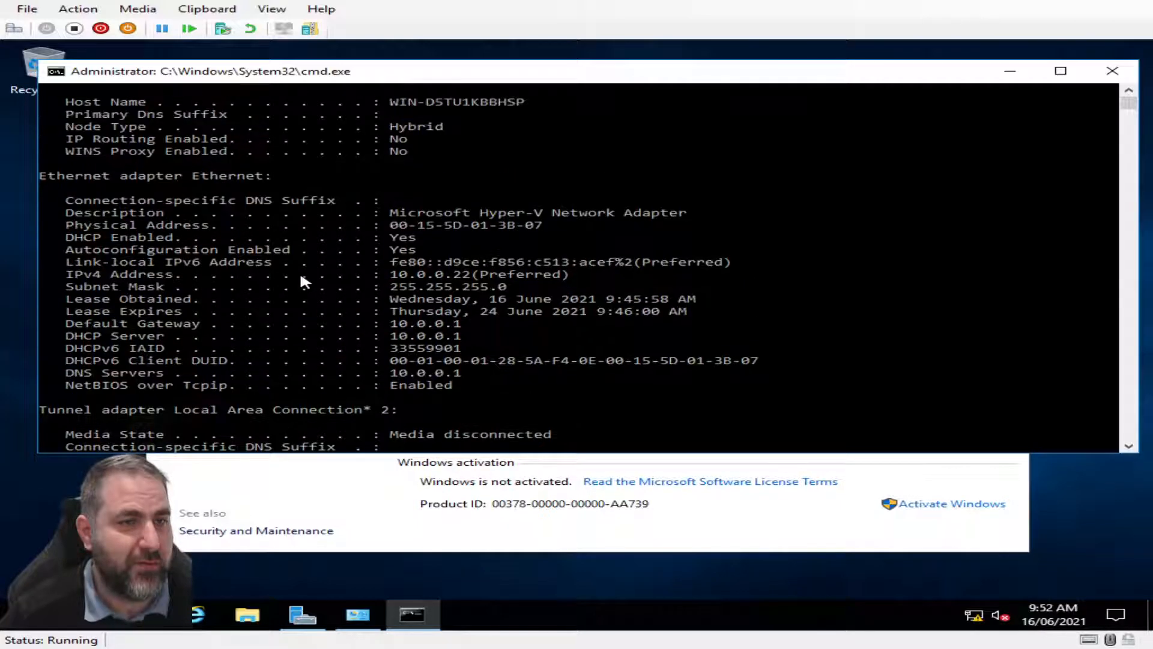
{"action": "left_click_drag", "start_coordinate": [470, 324], "coordinate": [57, 324]}
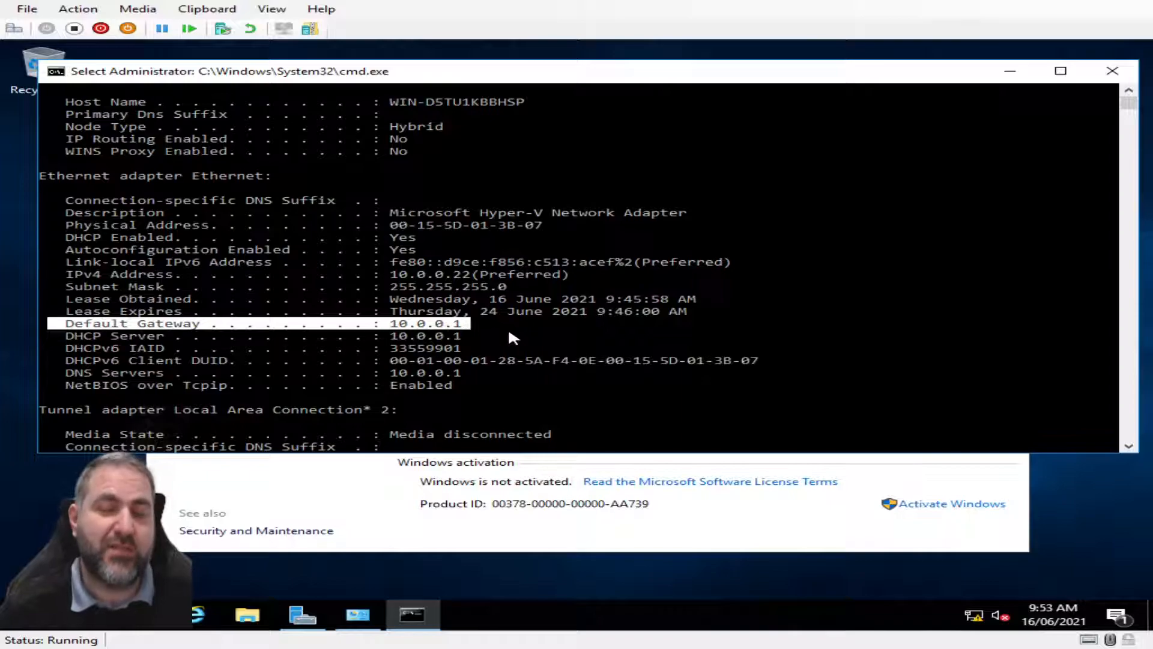
{"action": "left_click", "coordinate": [509, 330]}
{"action": "scroll", "coordinate": [537, 320], "scroll_direction": "down", "scroll_amount": 11}
{"action": "scroll", "coordinate": [537, 320], "scroll_direction": "up", "scroll_amount": 3}
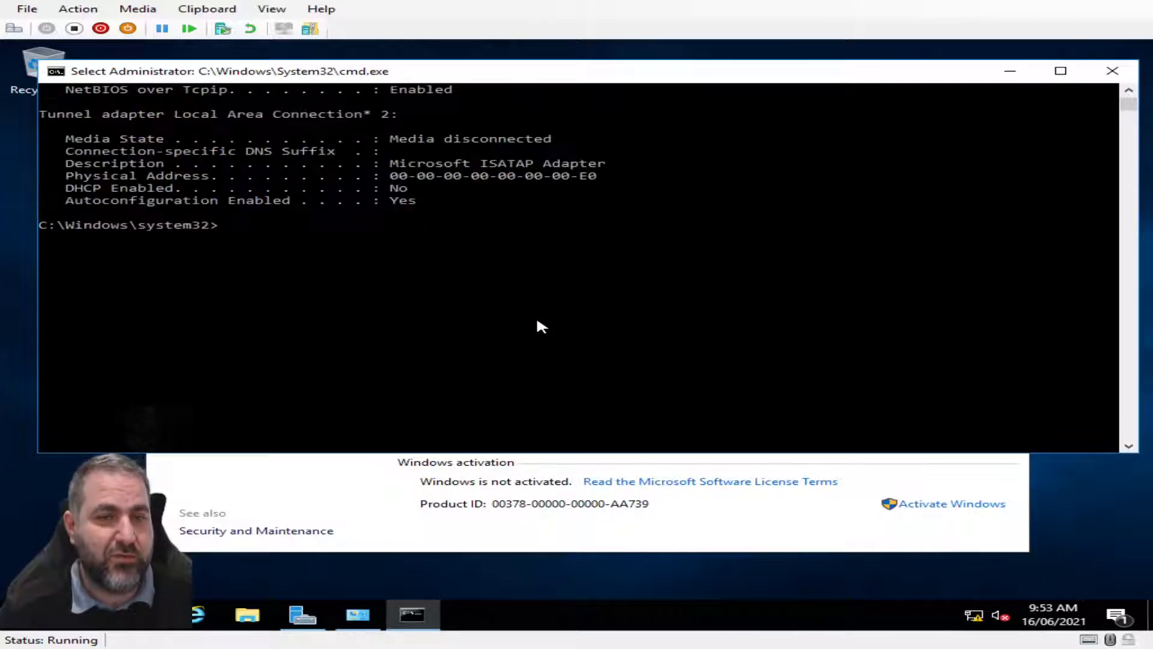
{"action": "scroll", "coordinate": [498, 327], "scroll_direction": "up", "scroll_amount": 5}
{"action": "scroll", "coordinate": [387, 384], "scroll_direction": "down", "scroll_amount": 3}
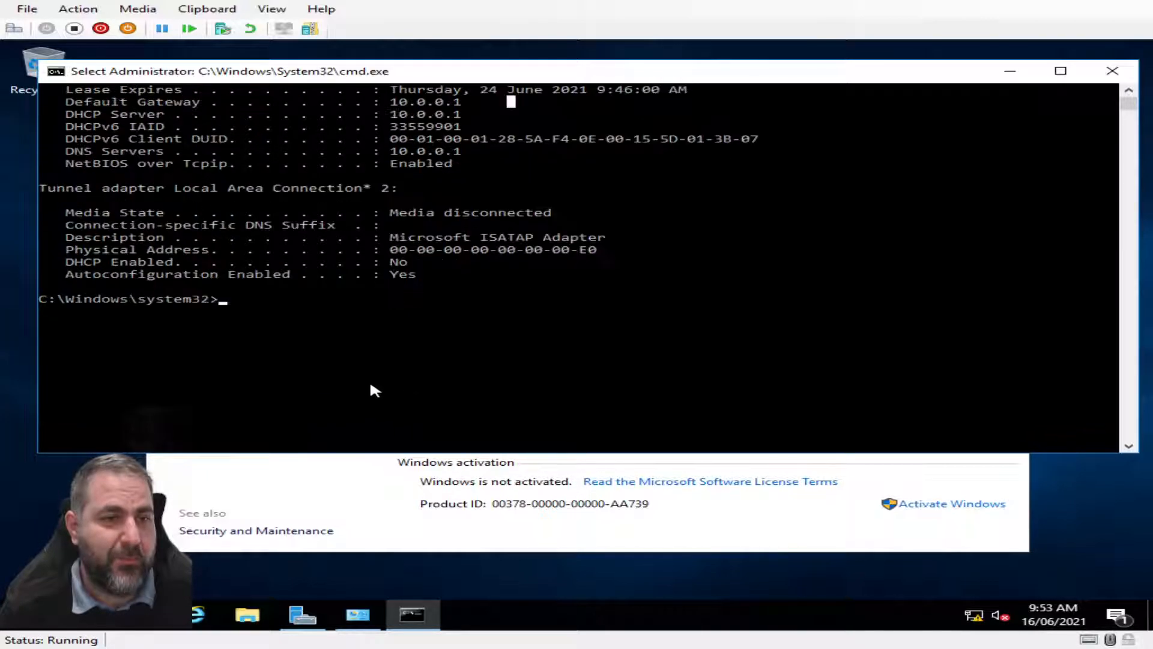
{"action": "type", "text": "exit"}
{"action": "key", "text": "Return"}
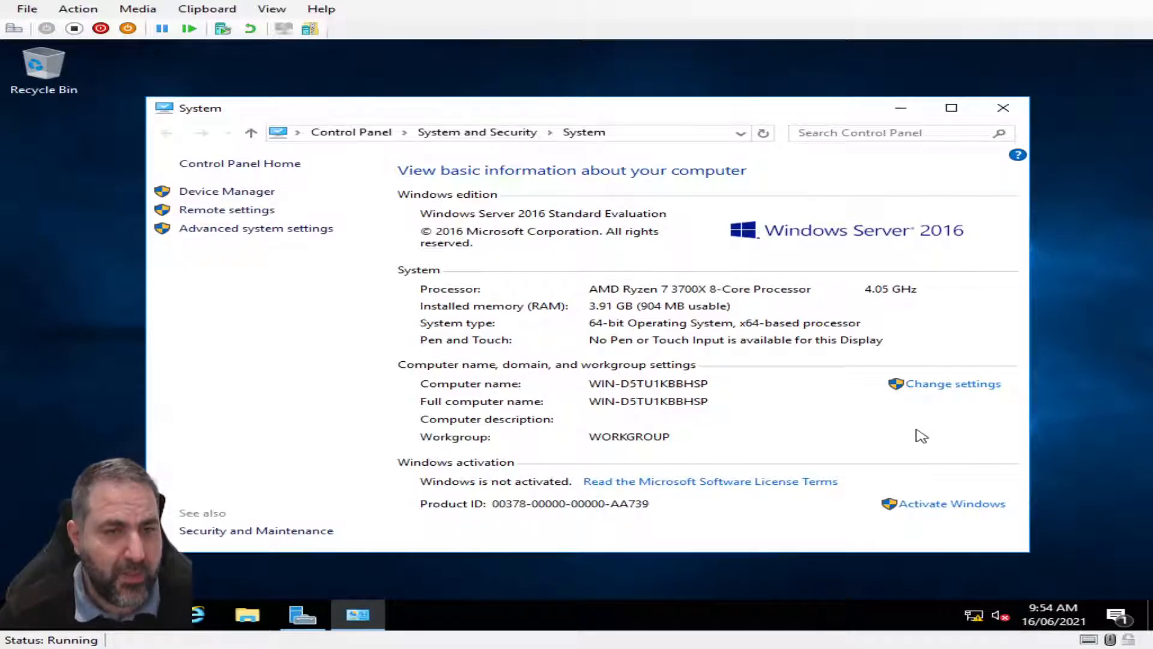
{"action": "left_click", "coordinate": [952, 384]}
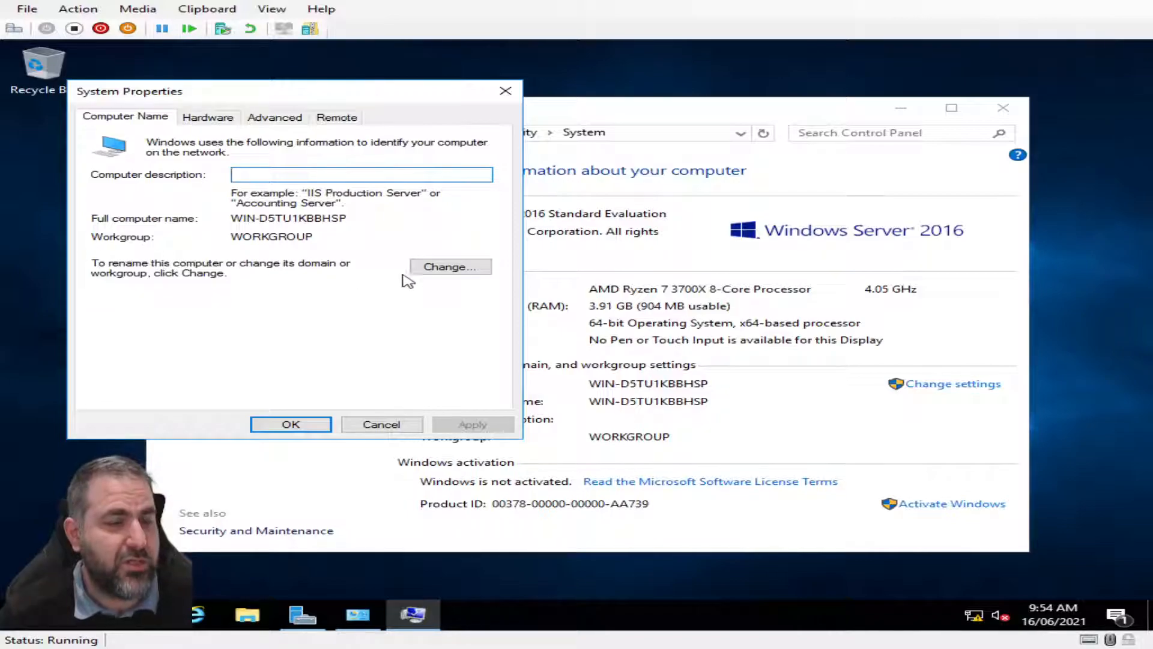
{"action": "left_click", "coordinate": [434, 268]}
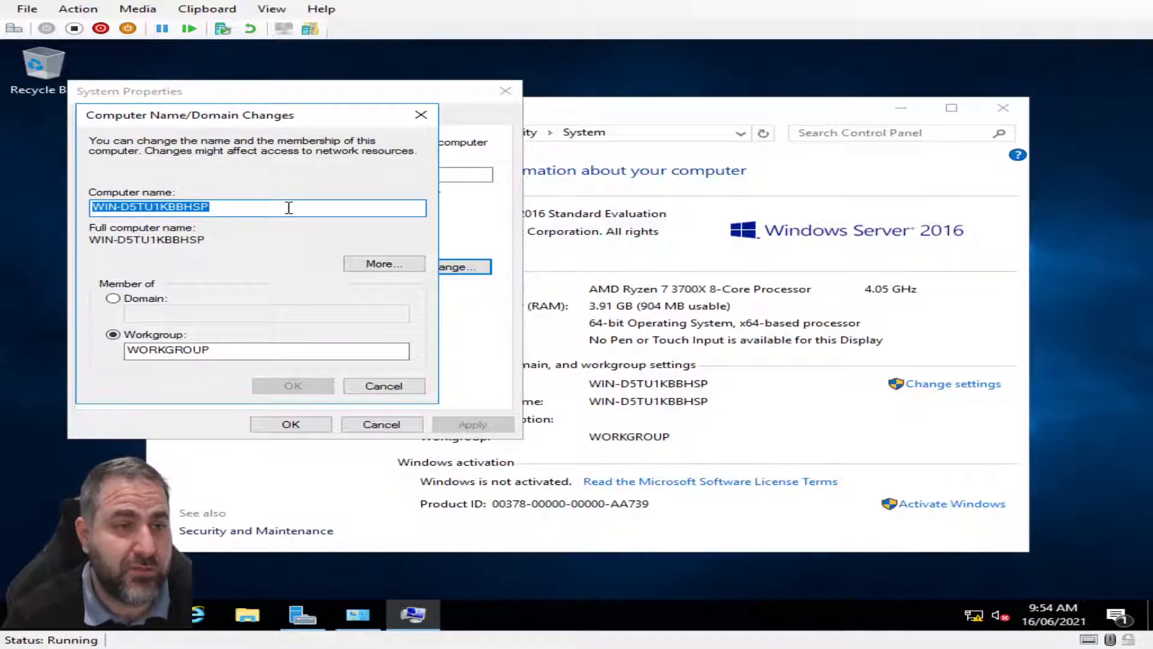
{"action": "type", "text": "LABN"}
{"action": "key", "text": "BackSpace"}
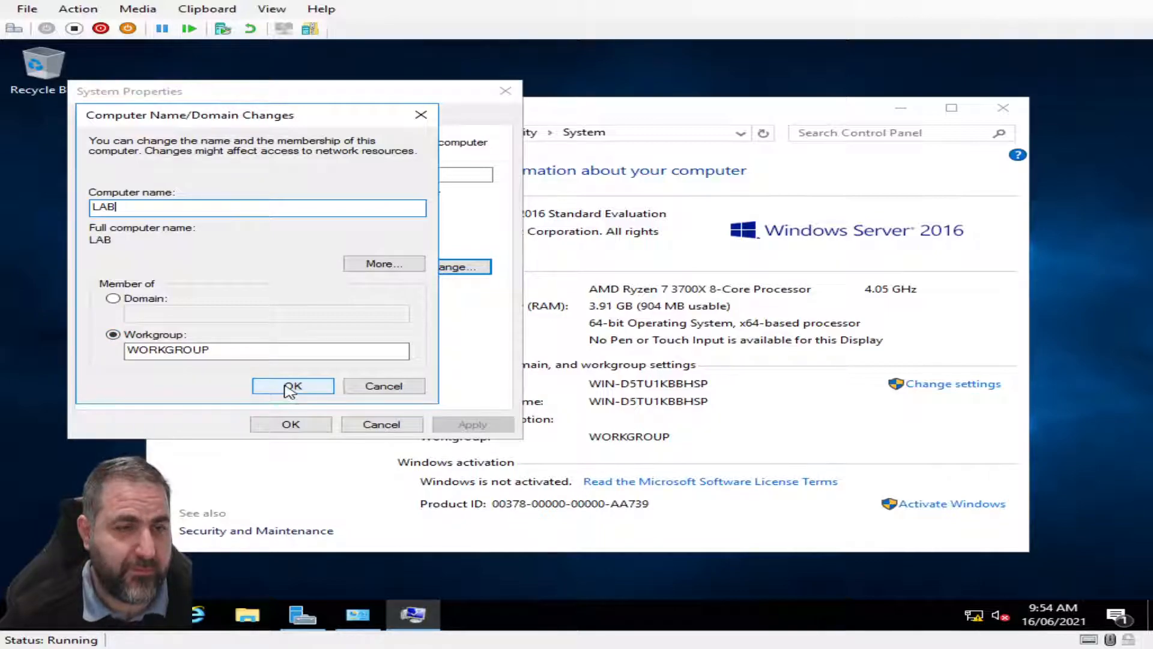
{"action": "left_click", "coordinate": [382, 386]}
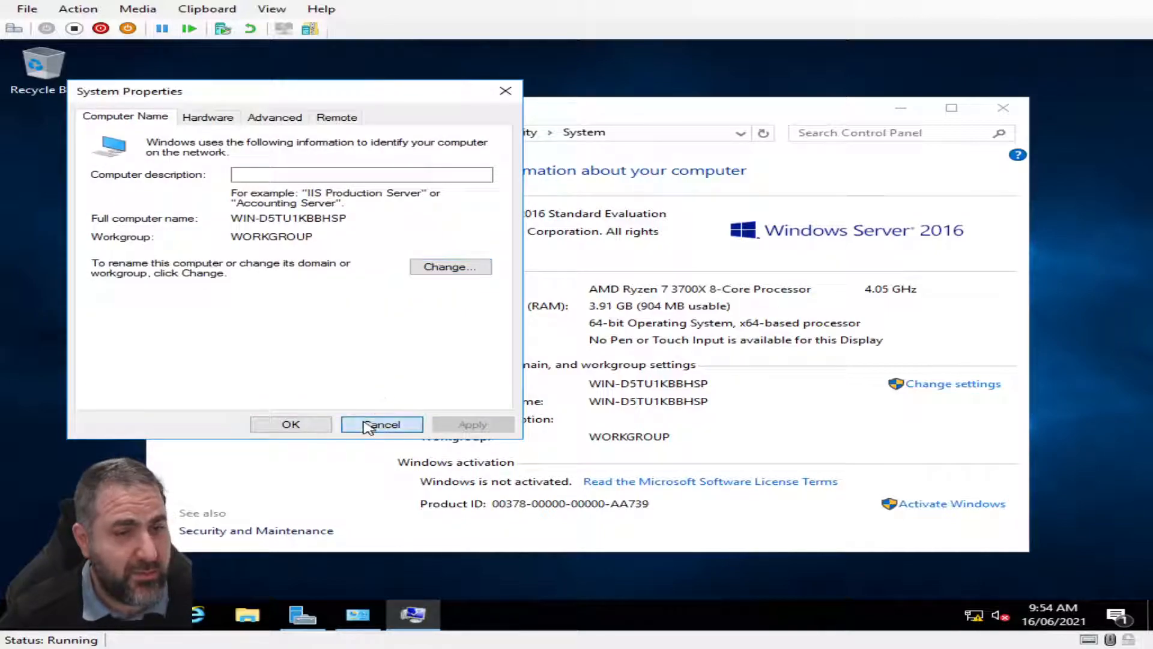
{"action": "left_click", "coordinate": [380, 424]}
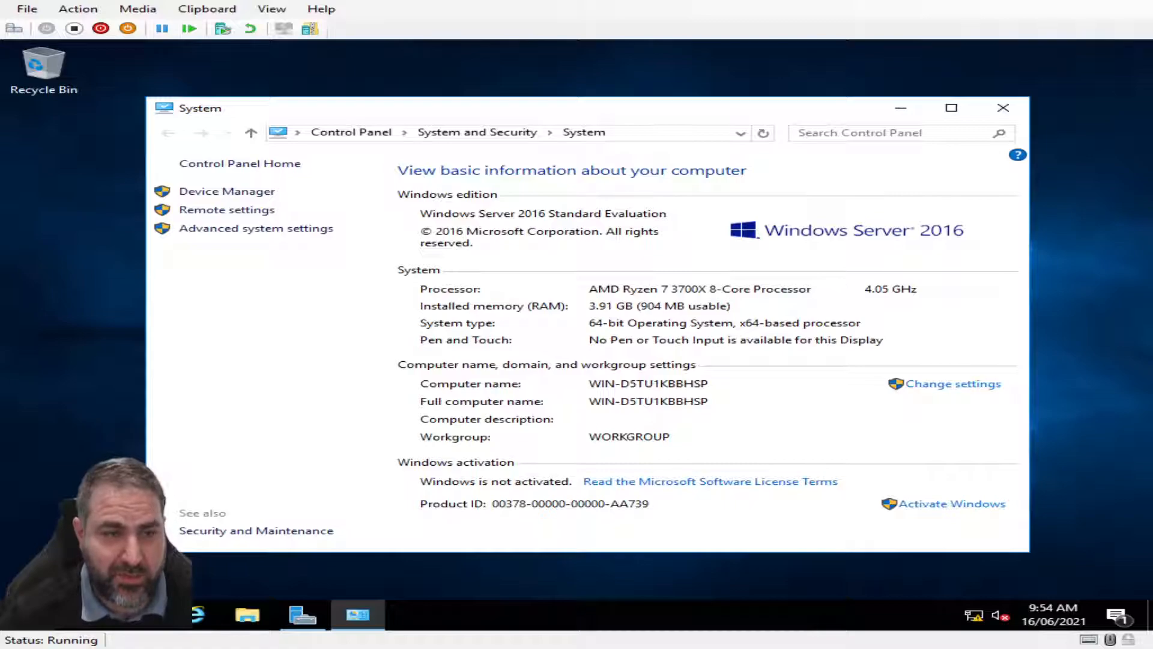
{"action": "key", "text": "super+x"}
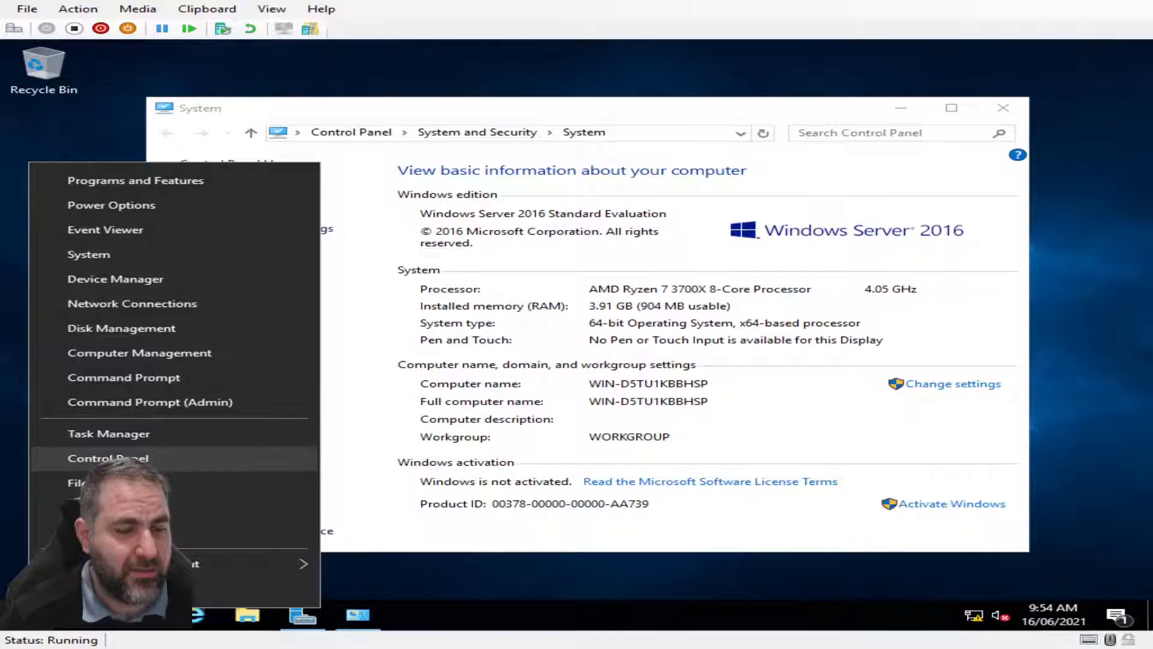
Open Control Panel, switch View by to Large icons, and open Network and Sharing Center
{"action": "left_click", "coordinate": [108, 458]}
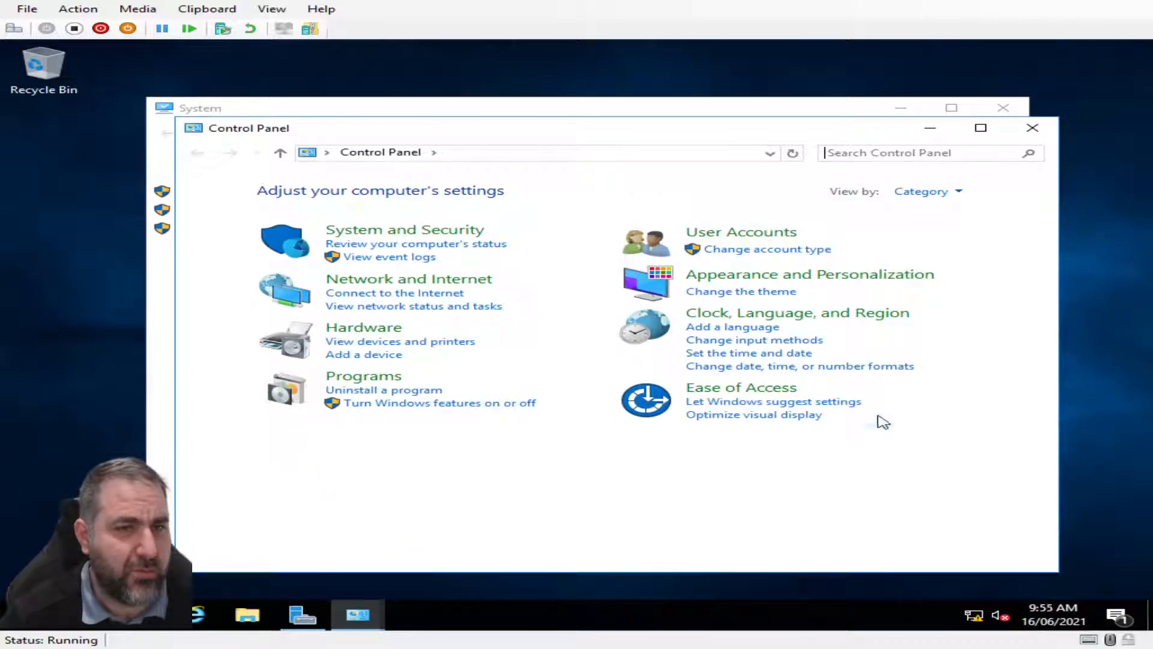
{"action": "left_click", "coordinate": [944, 193]}
{"action": "left_click", "coordinate": [962, 236]}
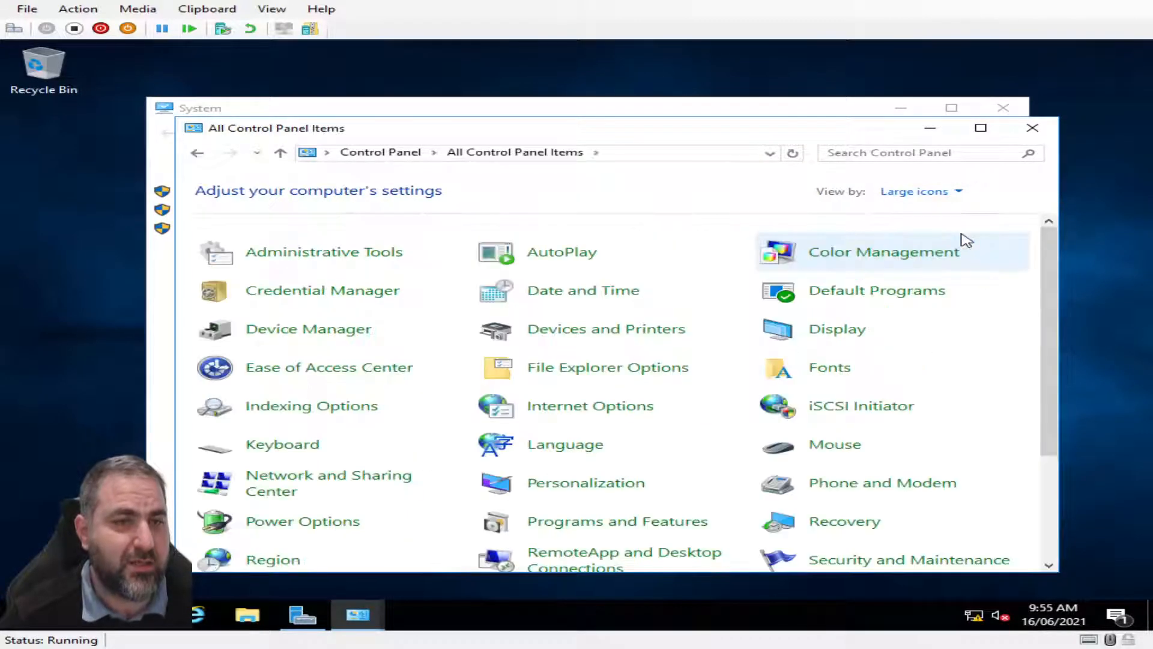
{"action": "left_click_drag", "start_coordinate": [1054, 305], "coordinate": [1056, 355]}
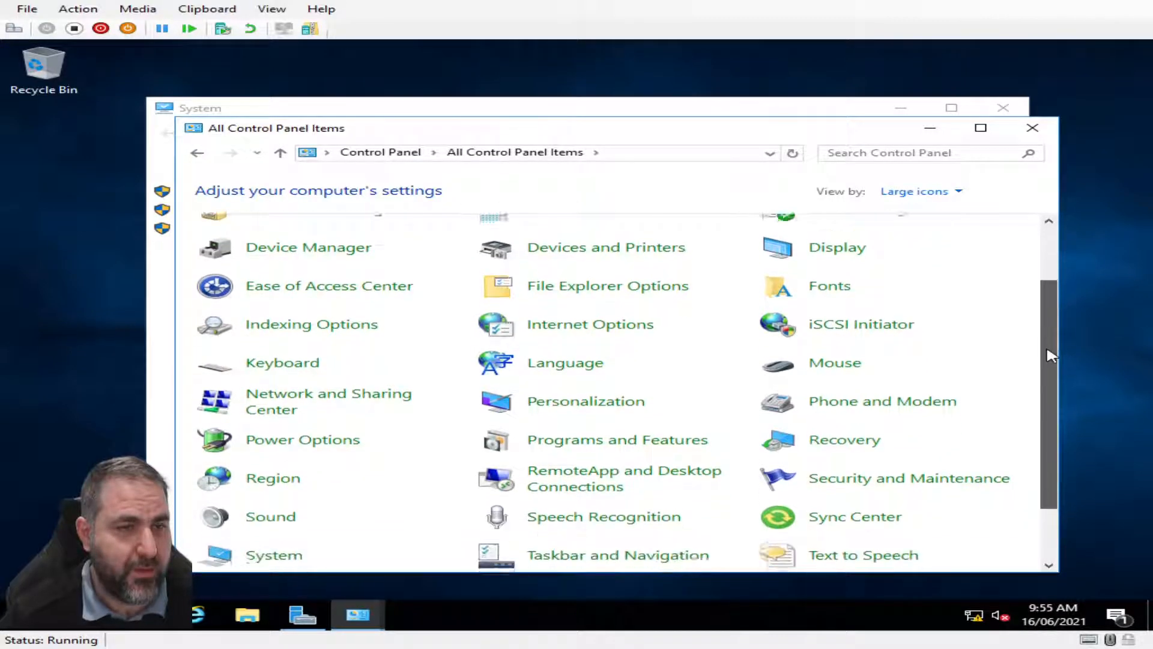
{"action": "left_click", "coordinate": [291, 406]}
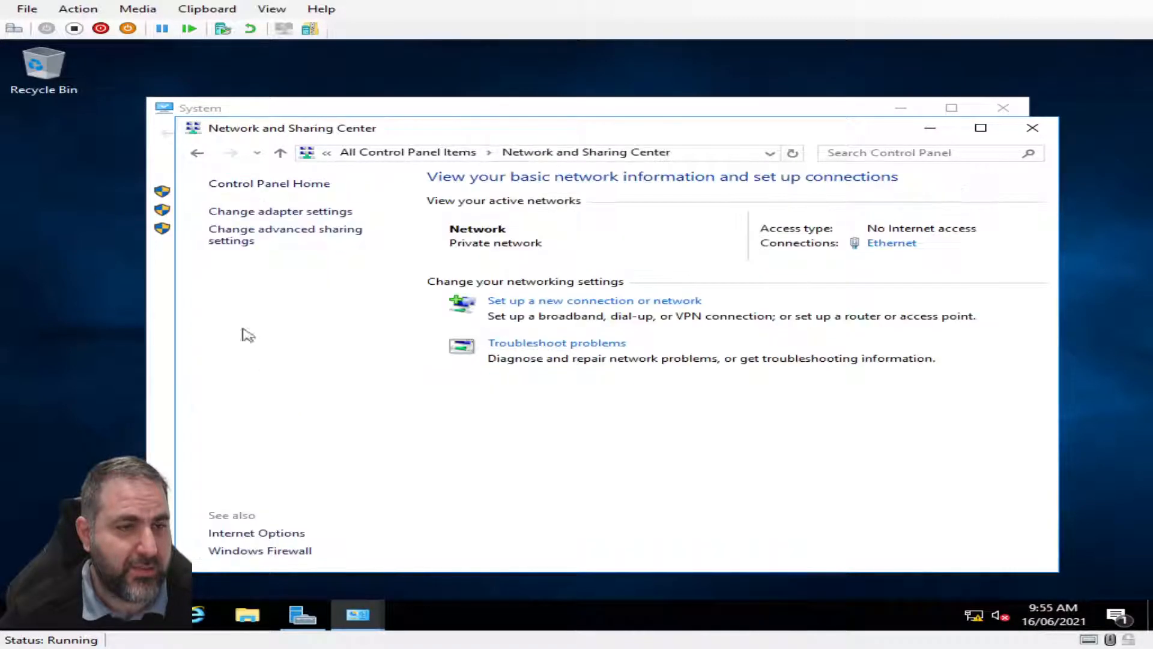
Open the Ethernet adapter's TCP/IPv4 properties and switch to a static IP address
{"action": "left_click", "coordinate": [313, 212]}
{"action": "right_click", "coordinate": [252, 217]}
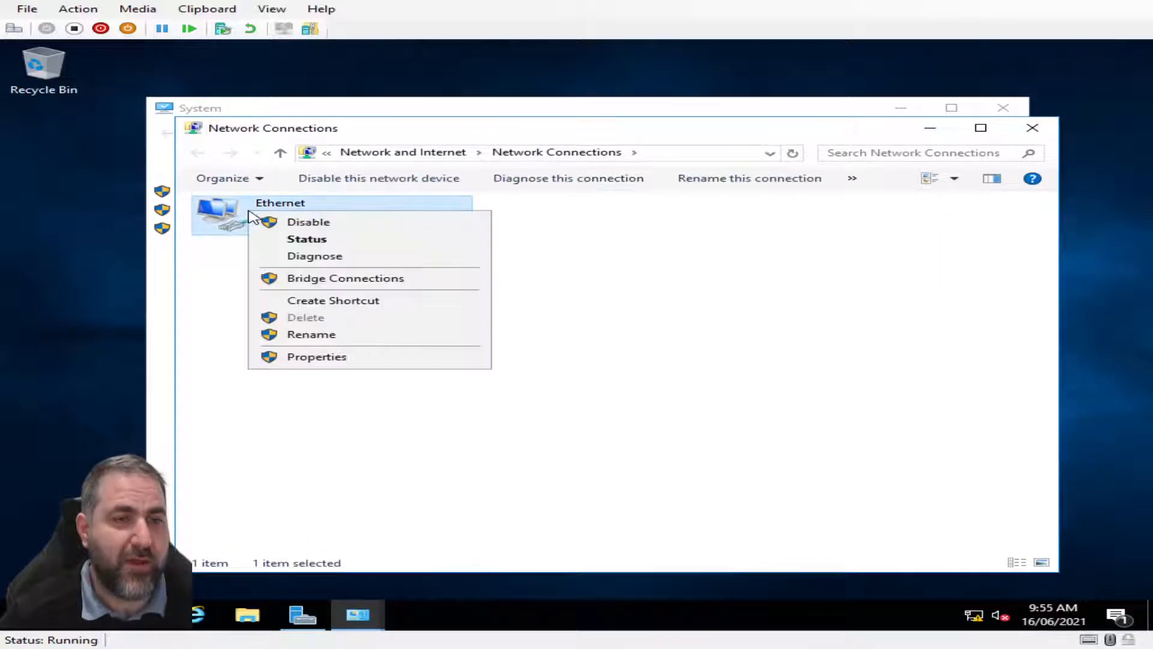
{"action": "left_click", "coordinate": [323, 355]}
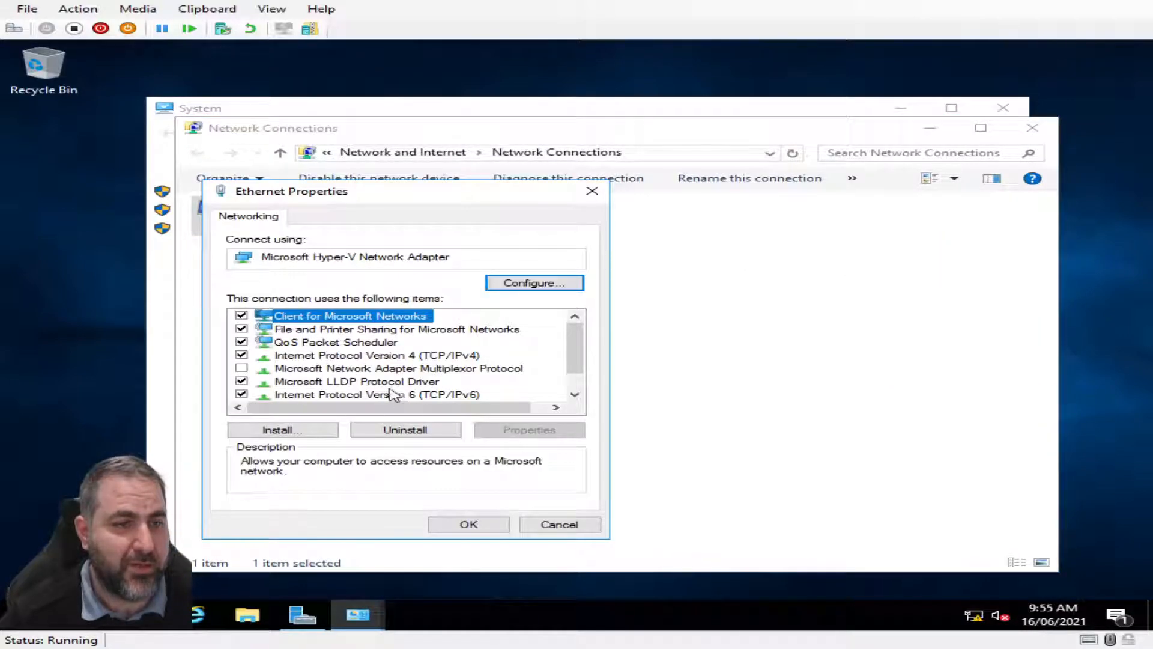
{"action": "left_click", "coordinate": [364, 356]}
{"action": "double_click", "coordinate": [334, 358]}
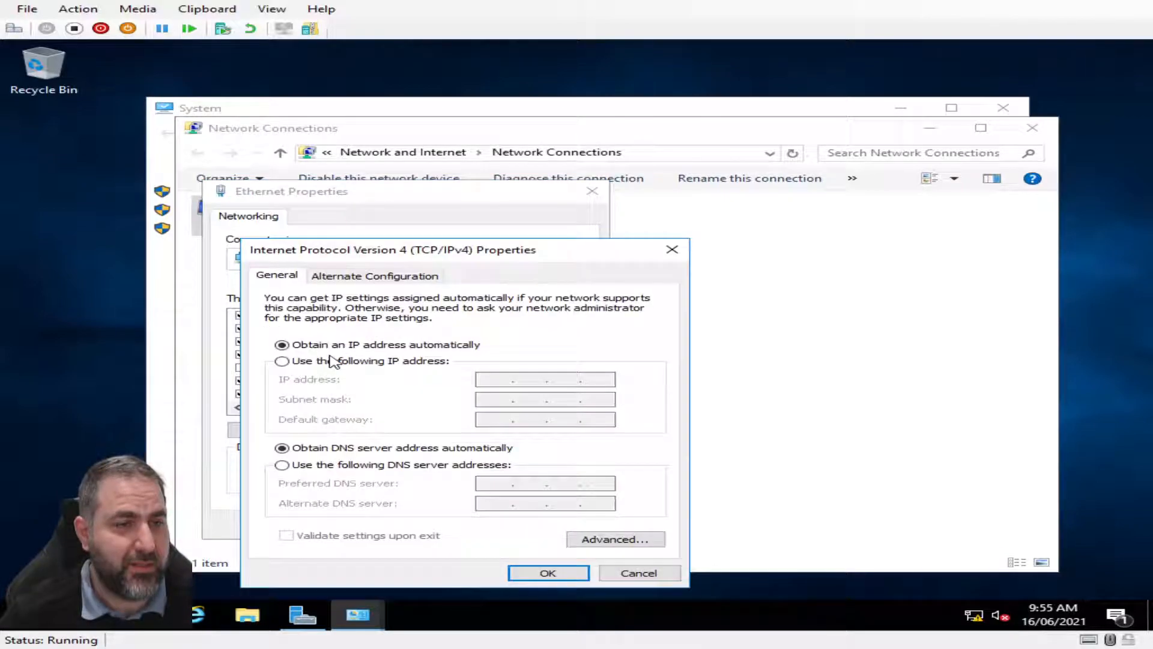
{"action": "left_click", "coordinate": [282, 361]}
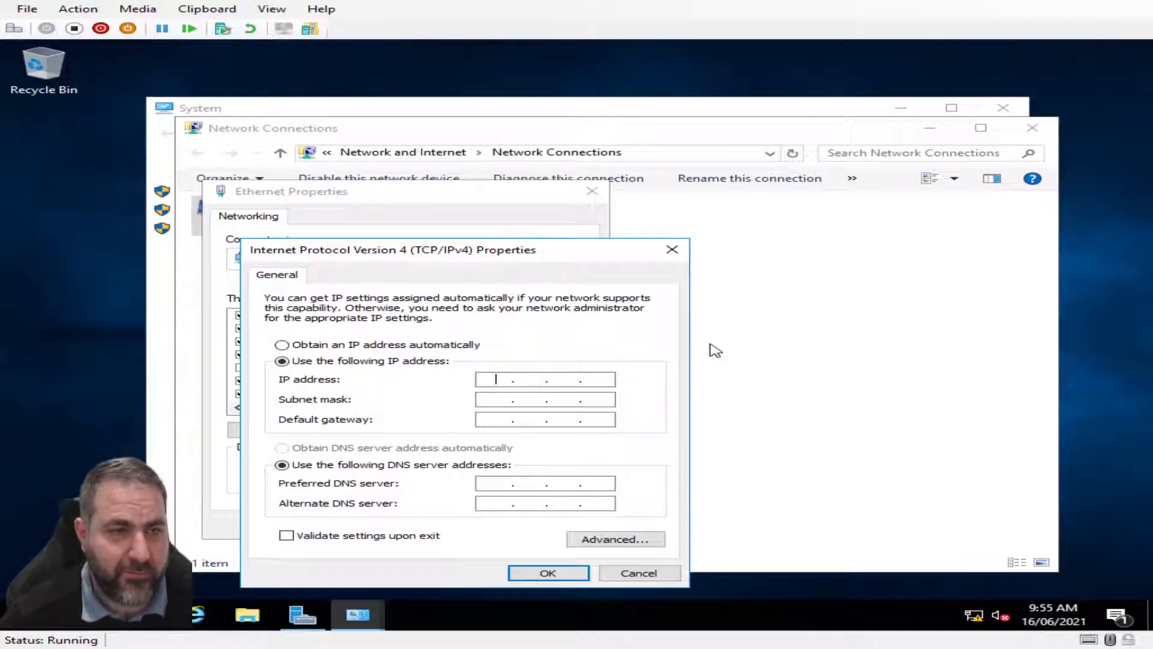
Enter IP 192.168.1.1, mask 255.255.255.0, and gateway and preferred DNS 192.168.1.1
{"action": "type", "text": "192 . 168 . "}
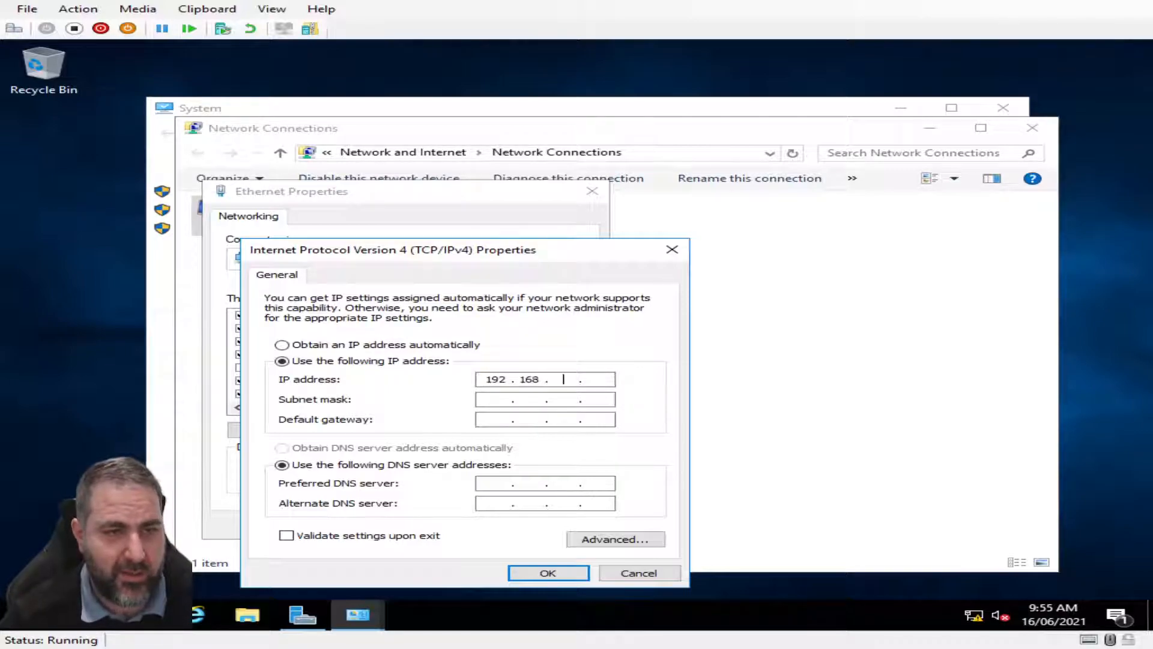
{"action": "type", "text": "1 . 1"}
{"action": "key", "text": "Tab"}
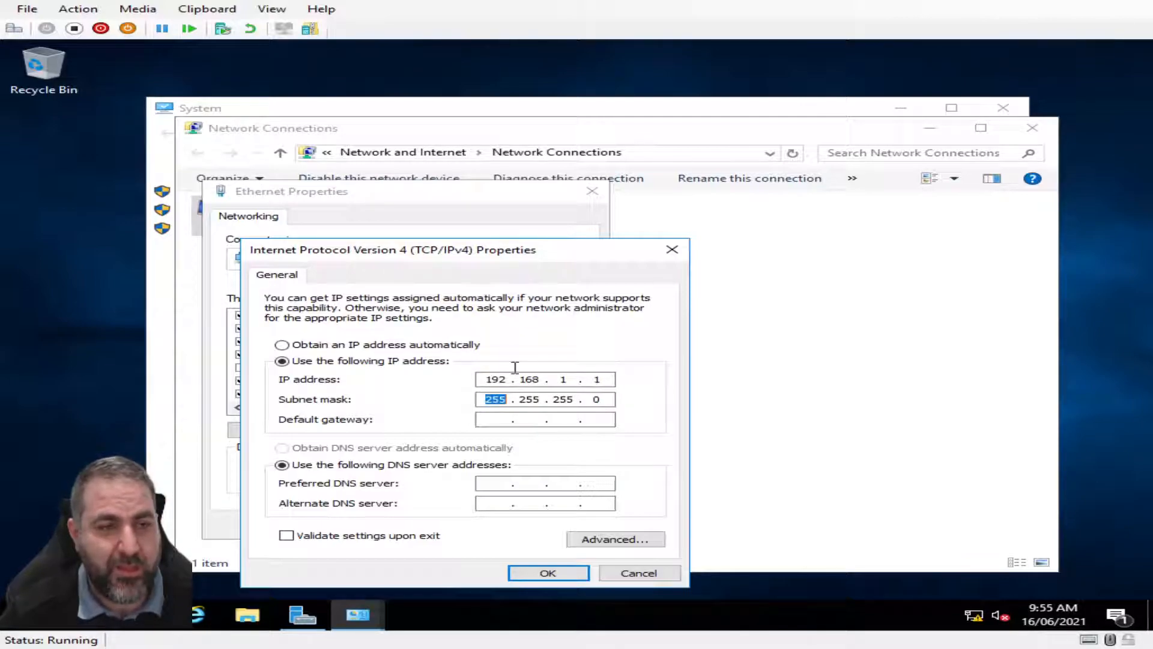
{"action": "left_click", "coordinate": [602, 380]}
{"action": "left_click", "coordinate": [507, 418]}
{"action": "type", "text": "192 . 168 . 1 . 1"}
{"action": "left_click", "coordinate": [478, 483]}
{"action": "type", "text": "192 . "}
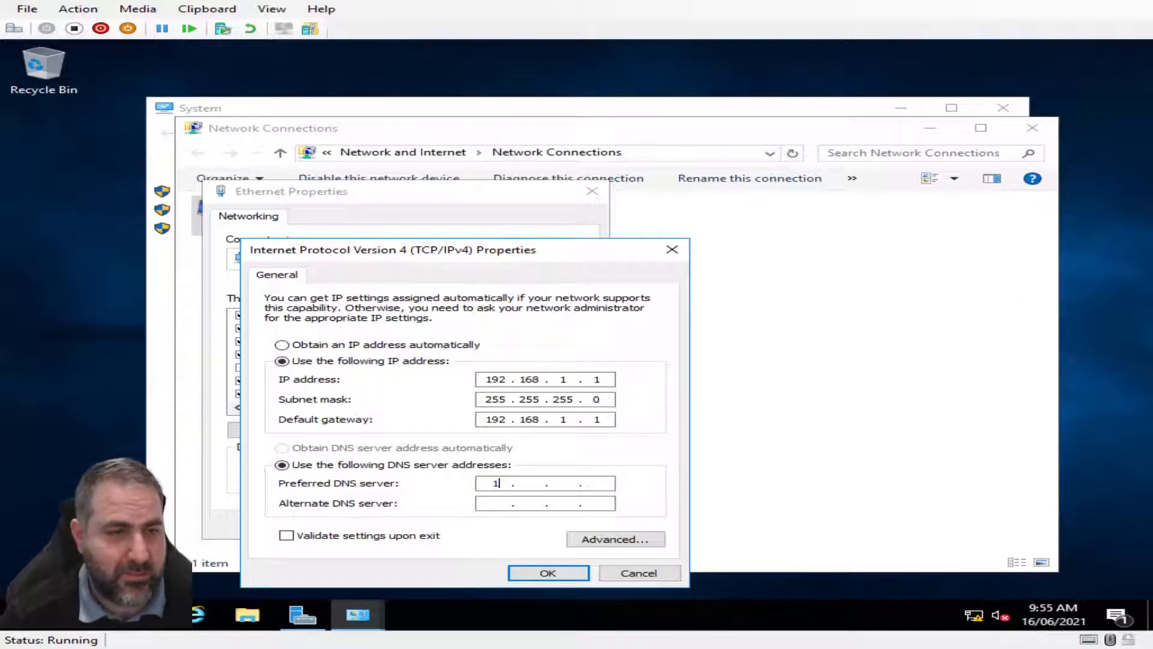
{"action": "type", "text": "1"}
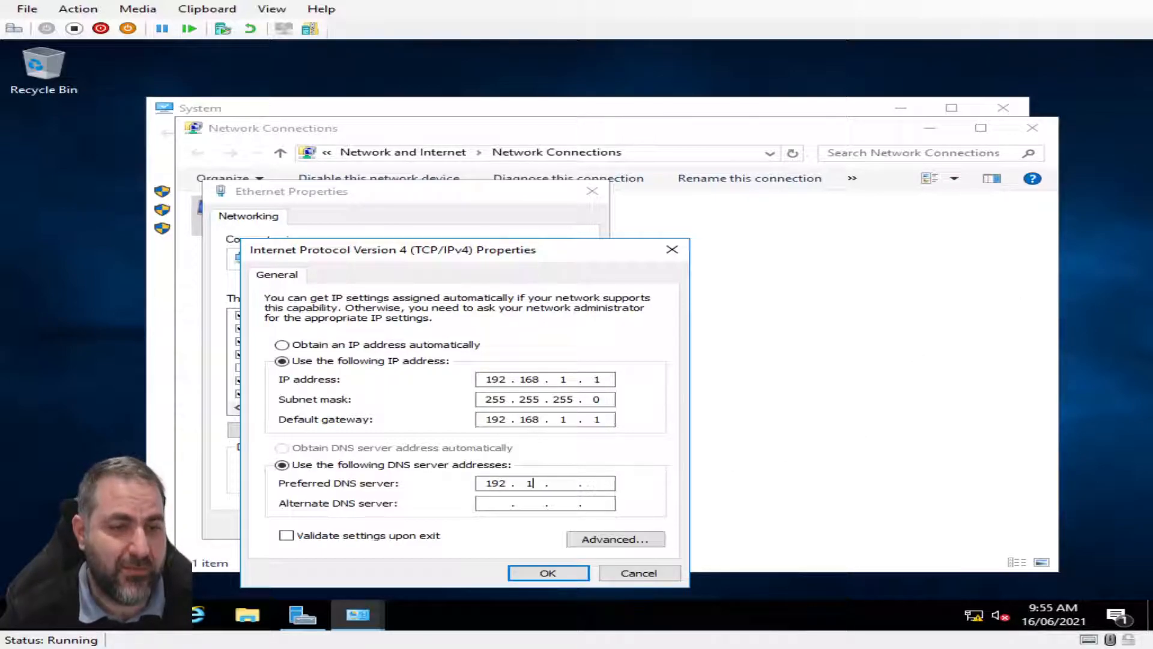
{"action": "type", "text": "68"}
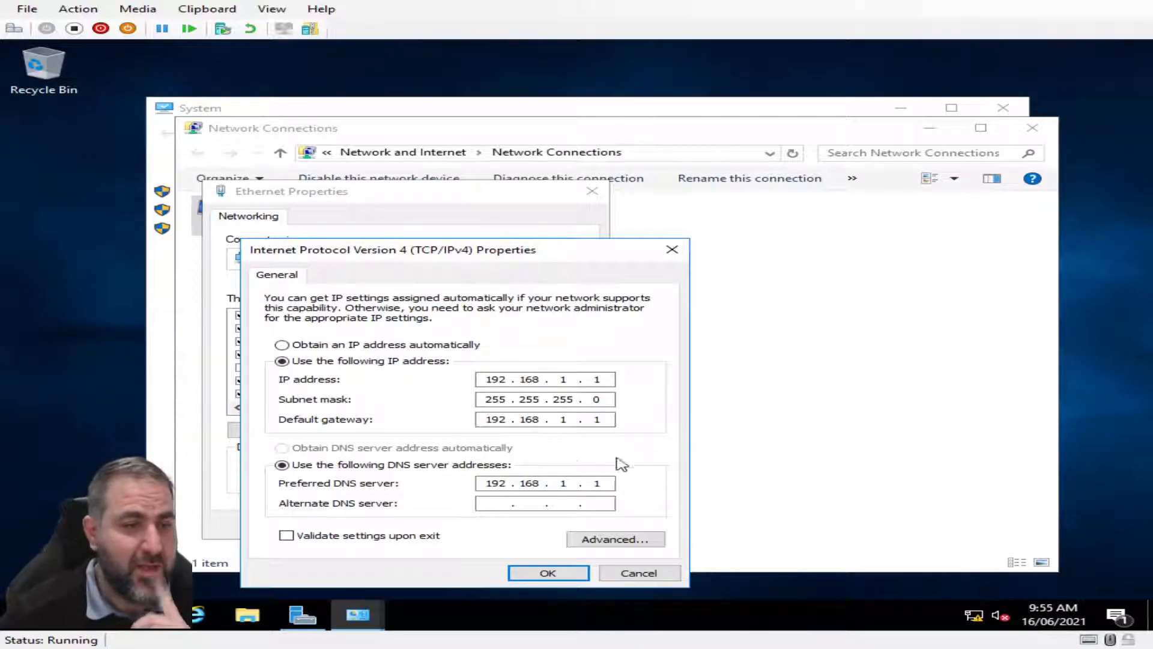
{"action": "key", "text": "BackSpace"}
{"action": "key", "text": "BackSpace"}
{"action": "key", "text": "BackSpace"}
{"action": "key", "text": "BackSpace"}
{"action": "key", "text": "BackSpace"}
{"action": "type", "text": "27.0.0.1"}
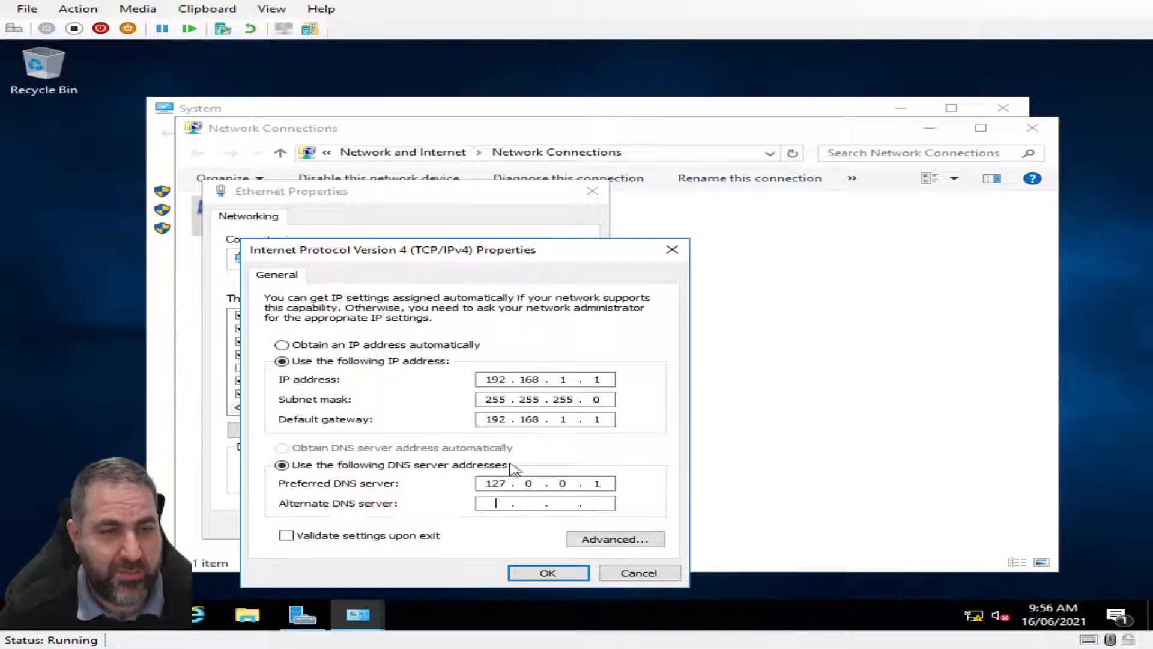
{"action": "left_click_drag", "start_coordinate": [600, 486], "coordinate": [413, 483]}
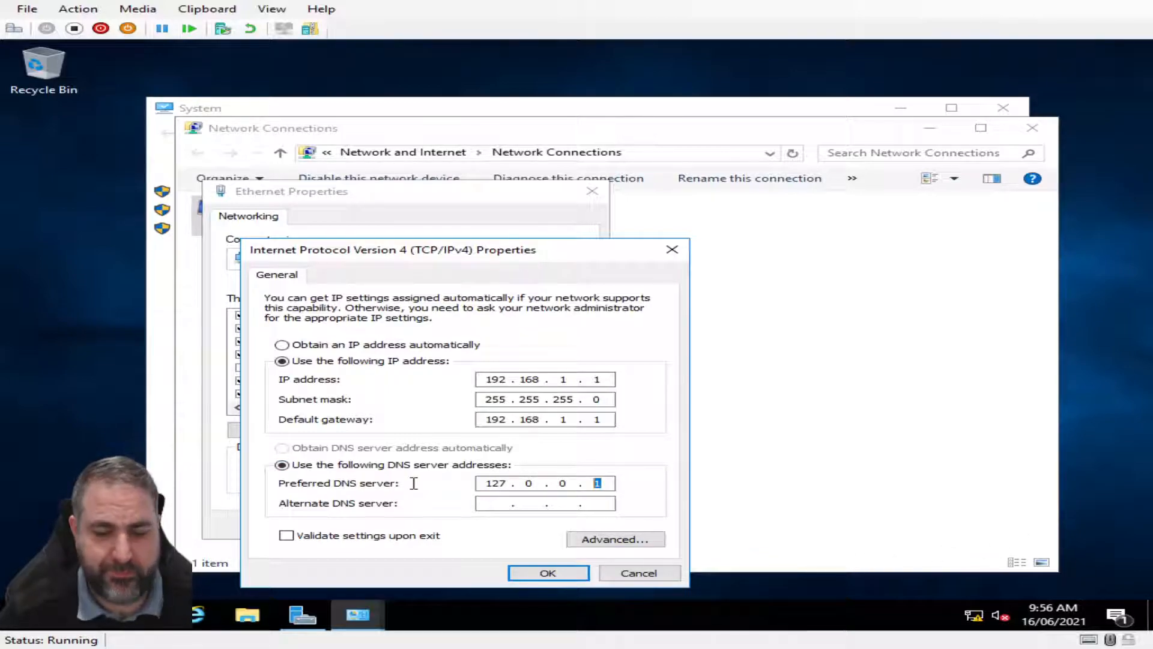
{"action": "key", "text": "BackSpace"}
{"action": "key", "text": "BackSpace"}
{"action": "key", "text": "BackSpace"}
{"action": "key", "text": "BackSpace"}
{"action": "key", "text": "BackSpace"}
{"action": "type", "text": "192.168.1.1"}
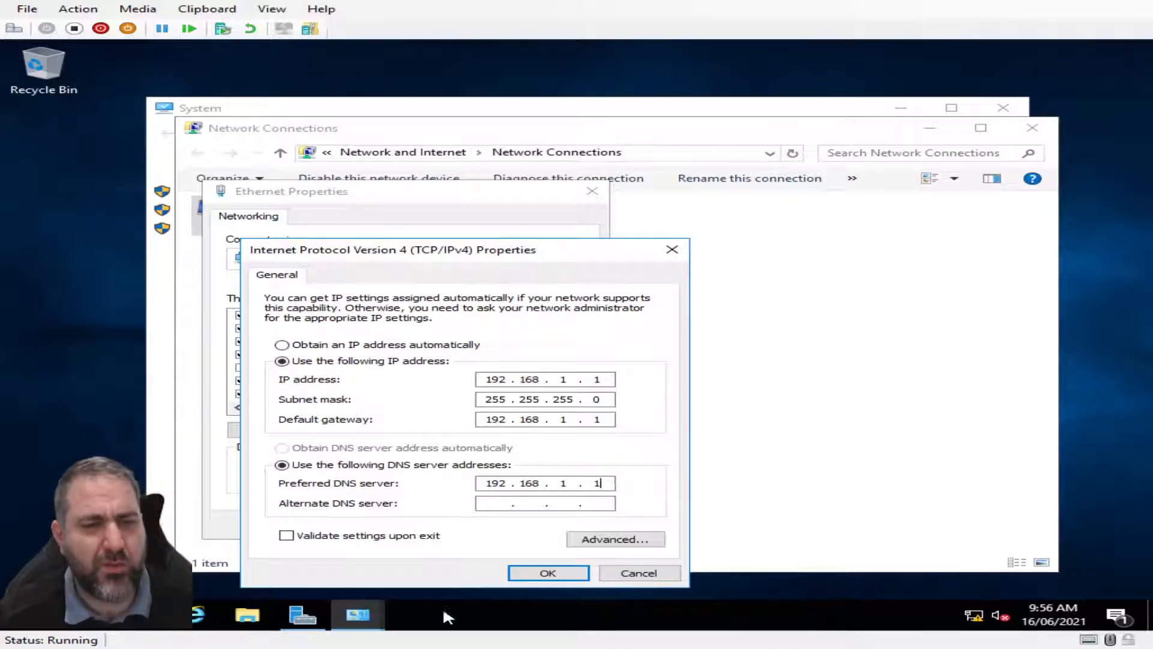
Save the IPv4 settings and close the adapter properties, Network Connections and Sharing Center
{"action": "left_click", "coordinate": [561, 572]}
{"action": "left_click", "coordinate": [471, 527]}
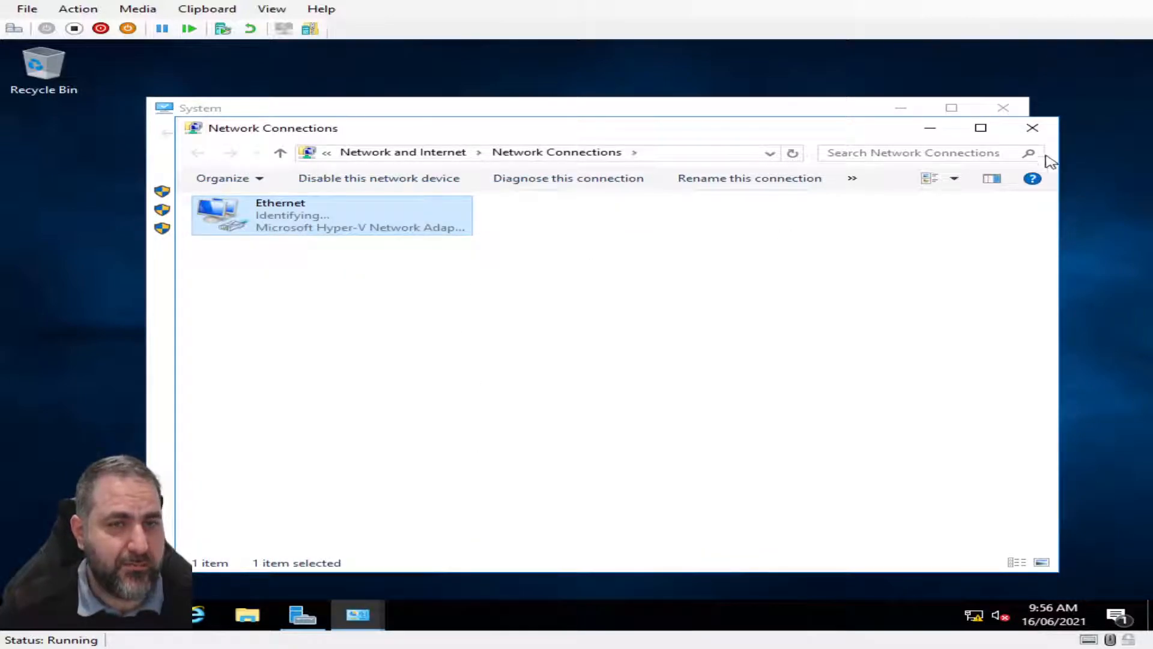
{"action": "left_click", "coordinate": [1033, 128]}
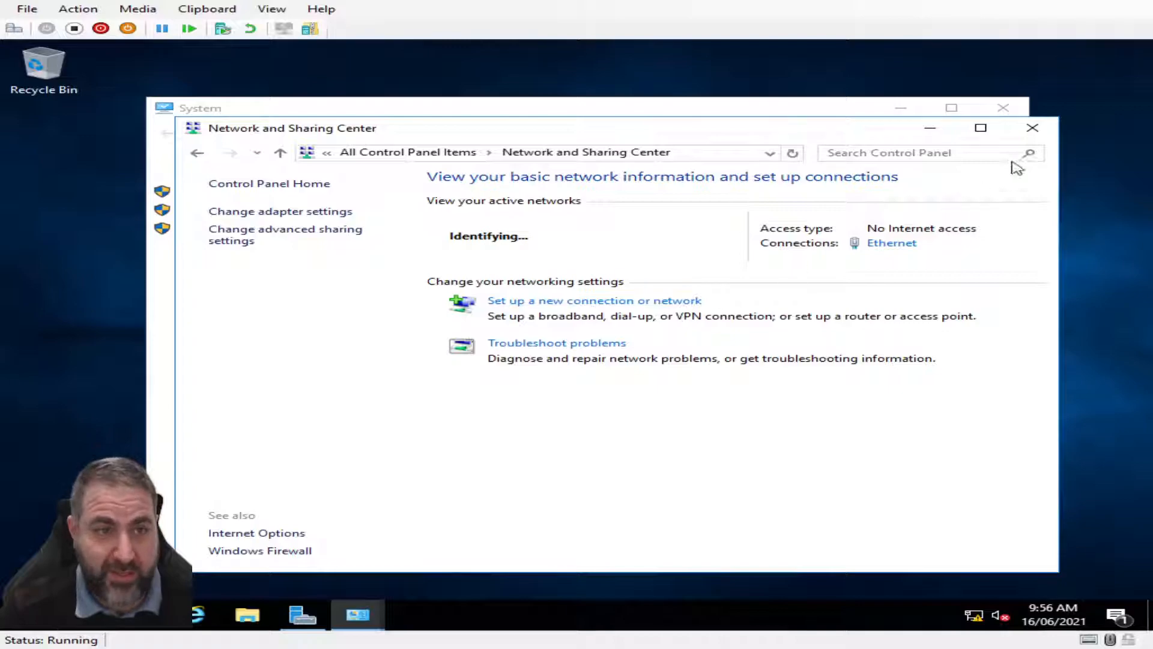
{"action": "left_click", "coordinate": [1032, 127]}
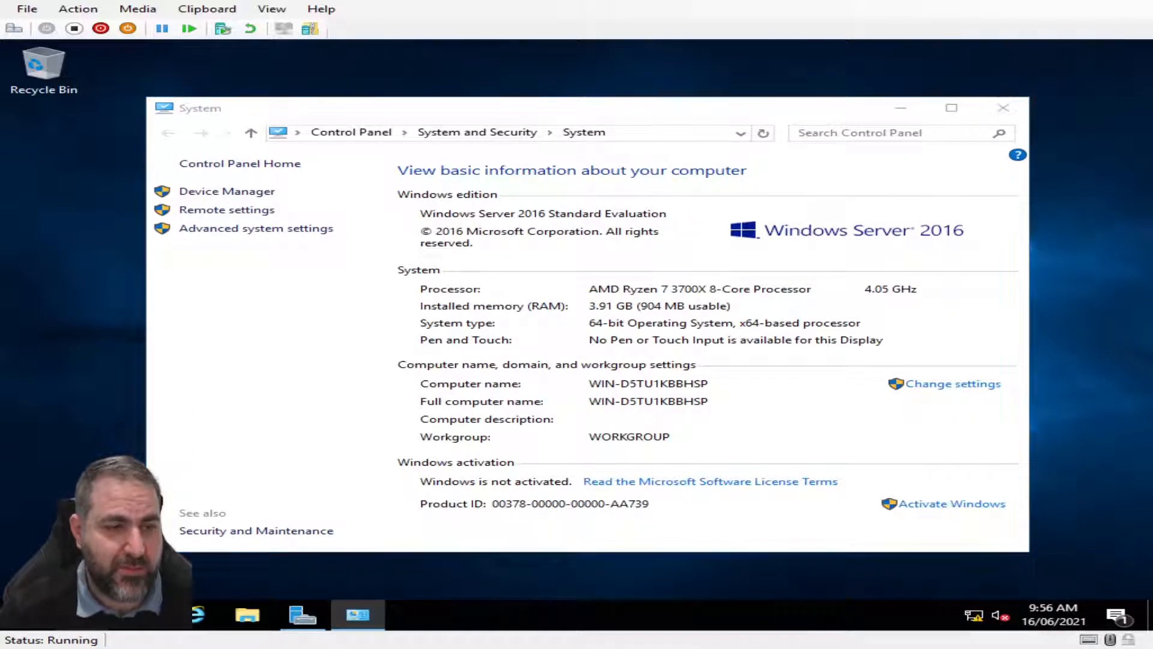
{"action": "key", "text": "super"}
{"action": "type", "text": "cmd"}
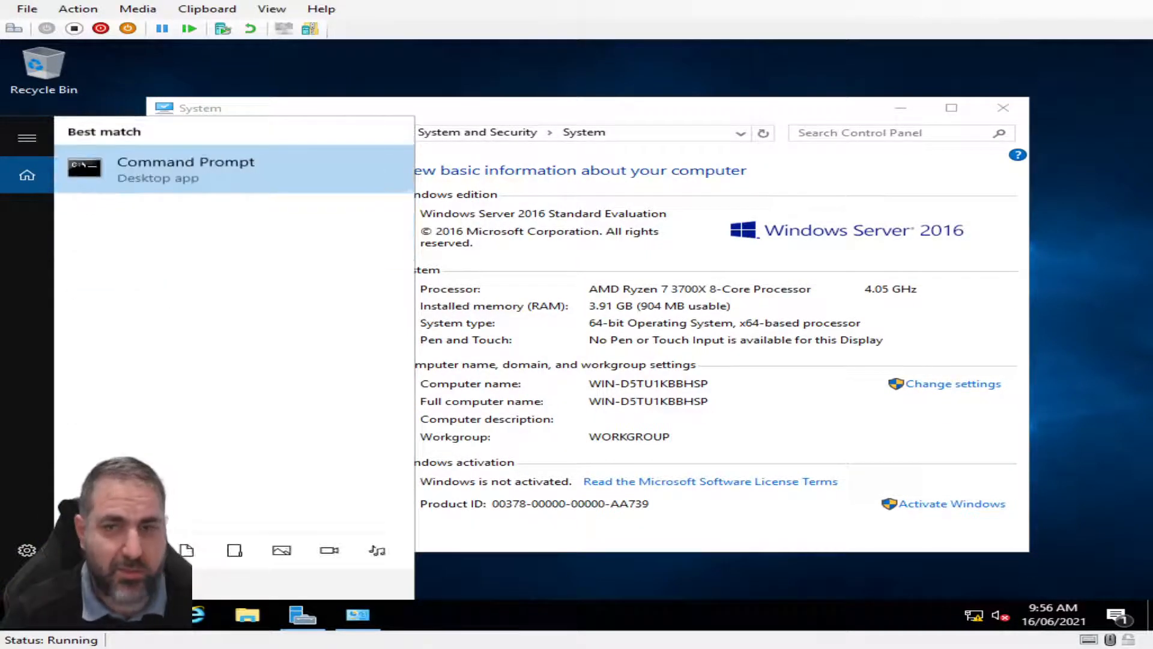
{"action": "key", "text": "Return"}
{"action": "type", "text": "ipconfig /all"}
{"action": "key", "text": "Return"}
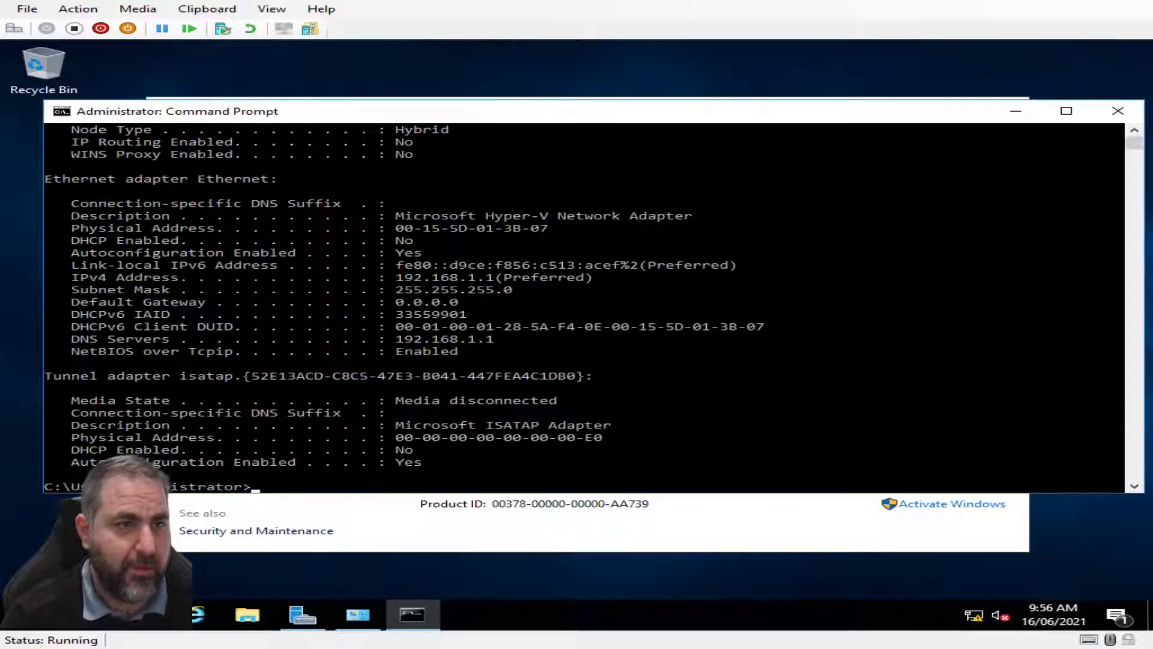
{"action": "scroll", "coordinate": [523, 433], "scroll_direction": "up", "scroll_amount": 3}
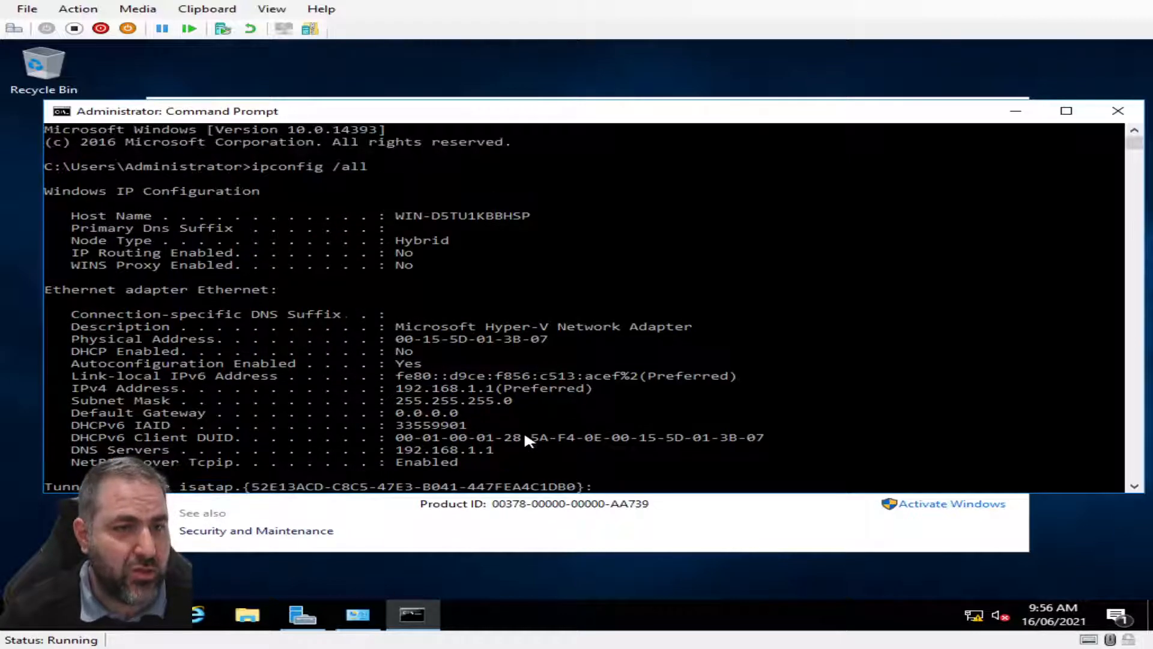
{"action": "left_click_drag", "start_coordinate": [611, 388], "coordinate": [376, 399]}
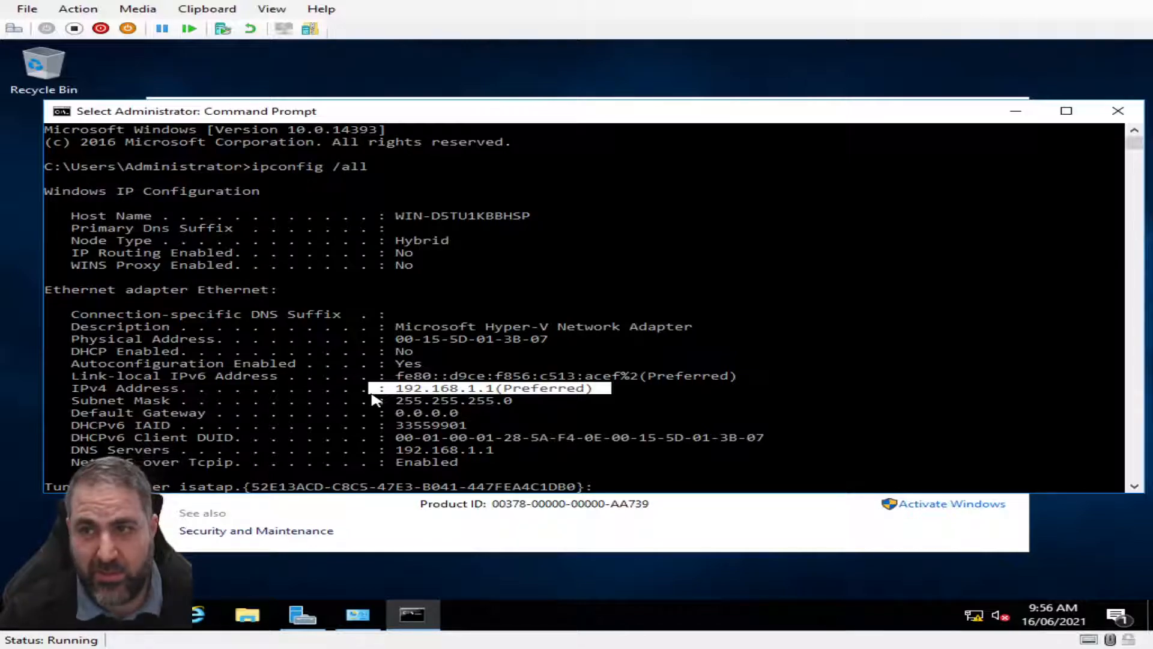
{"action": "left_click", "coordinate": [661, 399]}
{"action": "scroll", "coordinate": [674, 419], "scroll_direction": "down", "scroll_amount": 8}
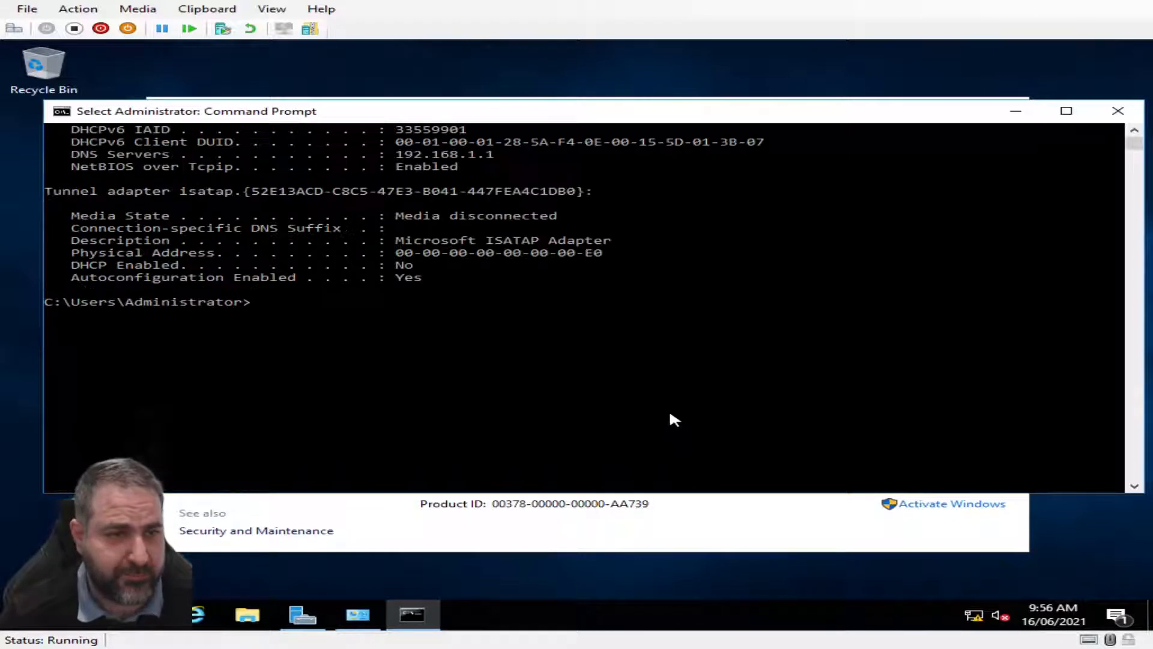
{"action": "type", "text": "exit"}
{"action": "key", "text": "Return"}
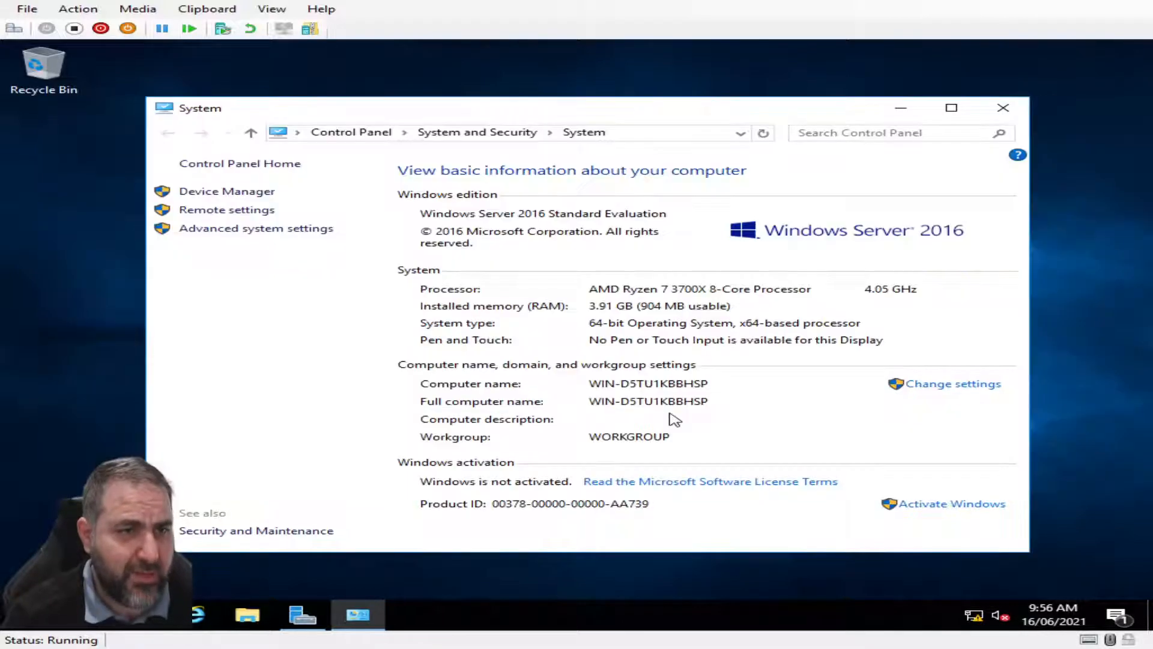
Close the old System window and reopen the System page from the Win+X menu
{"action": "left_click", "coordinate": [991, 111]}
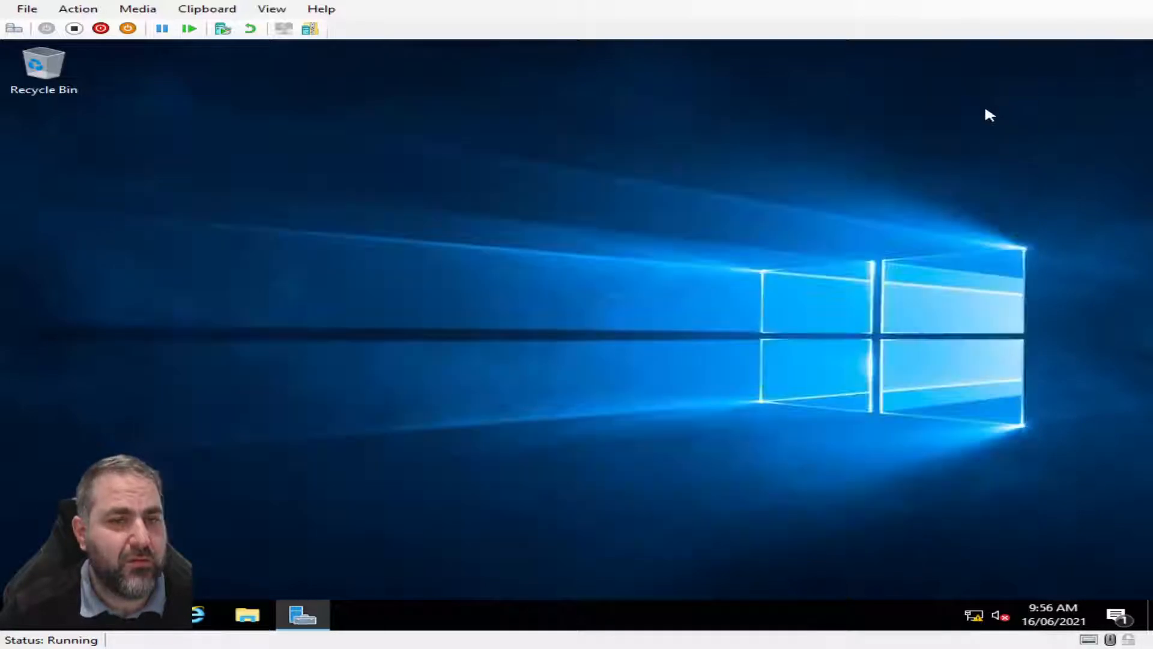
{"action": "right_click", "coordinate": [23, 628]}
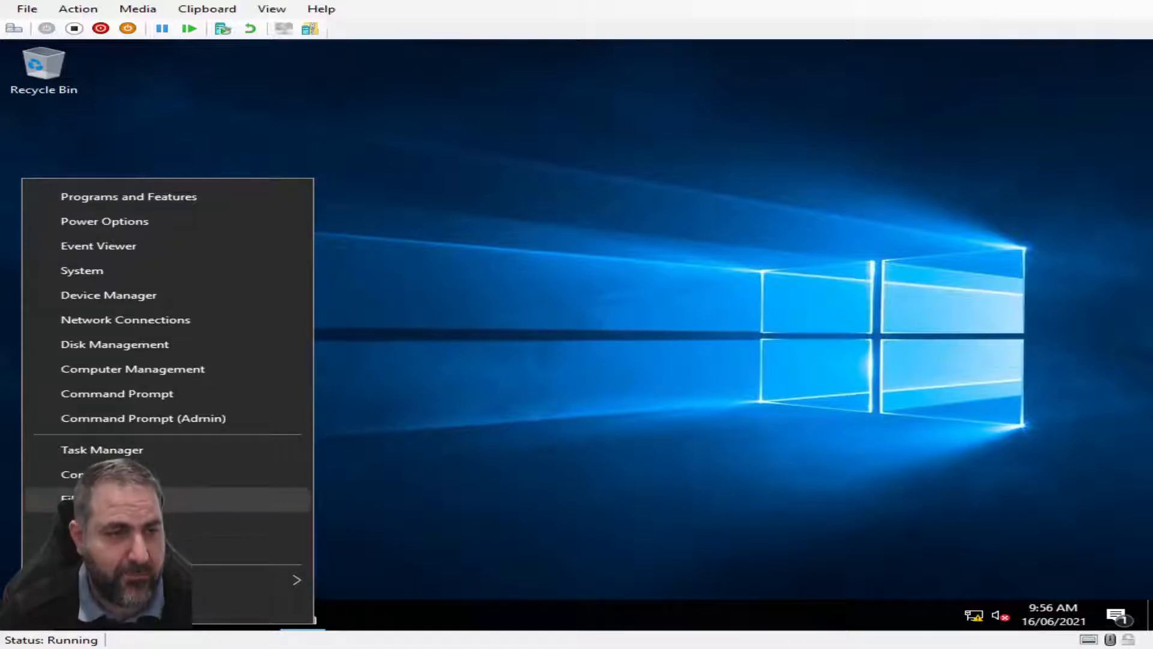
{"action": "left_click", "coordinate": [126, 268]}
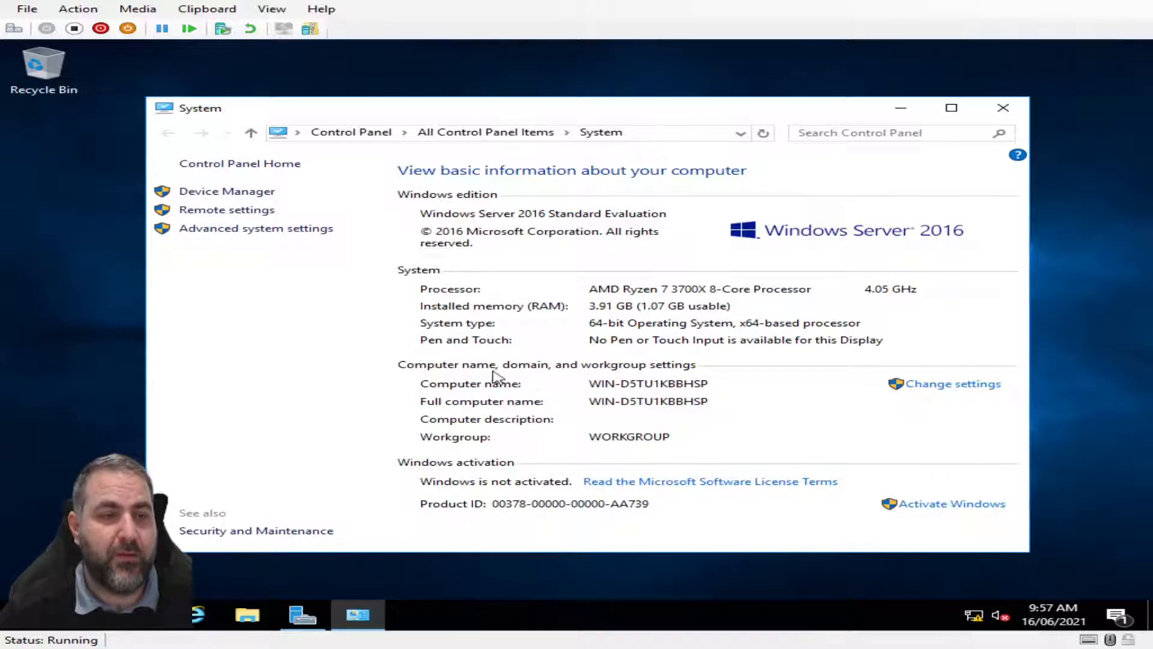
Change the computer name to LAB, acknowledge the restart notice, and restart the server now
{"action": "left_click", "coordinate": [948, 387]}
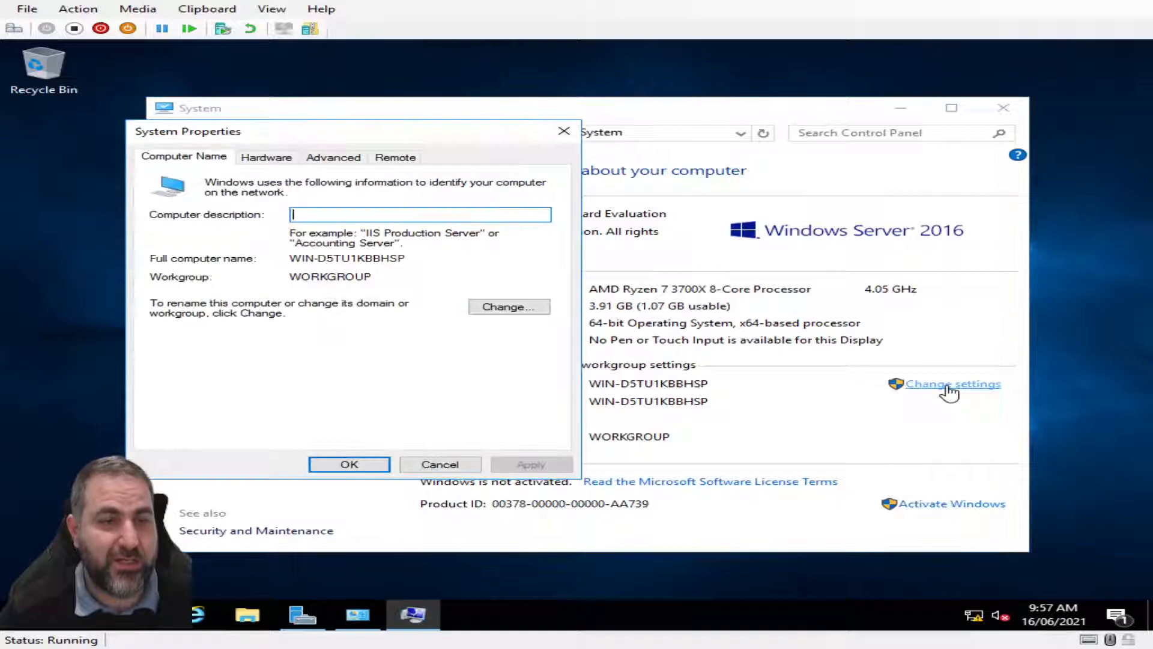
{"action": "left_click", "coordinate": [504, 309]}
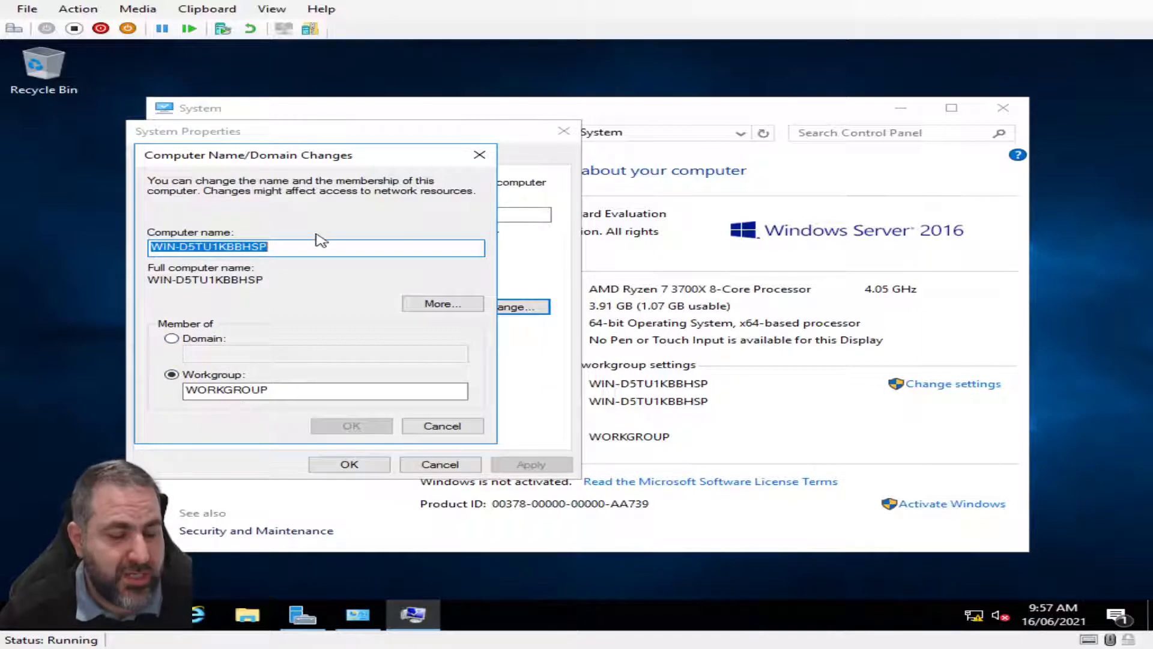
{"action": "type", "text": "LAB"}
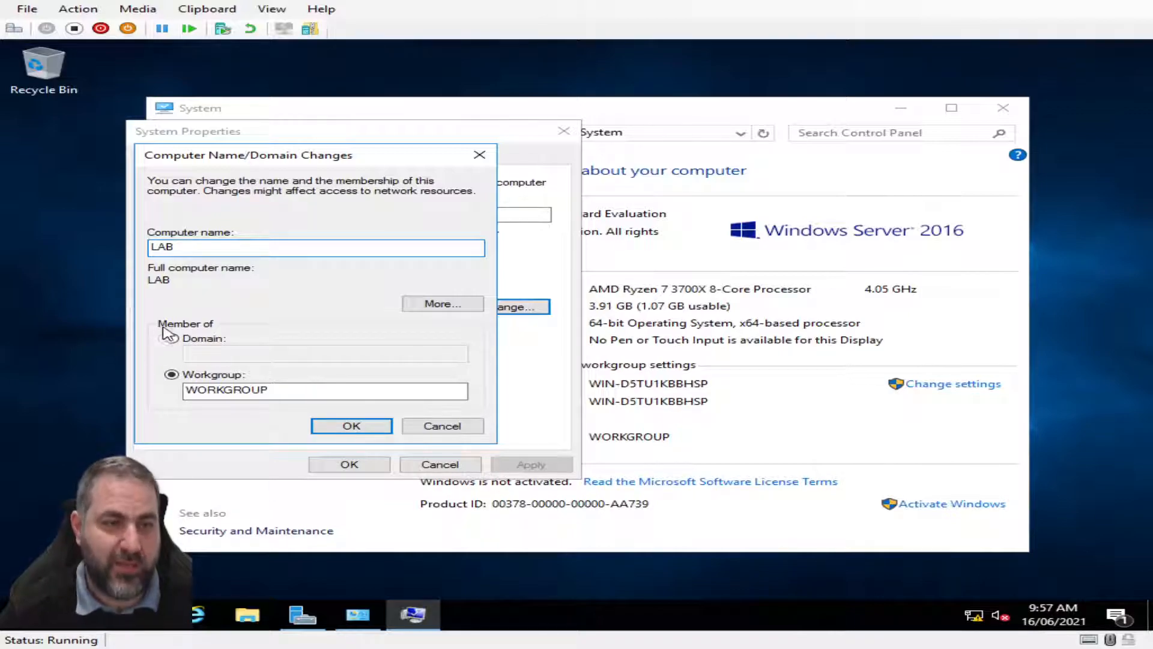
{"action": "left_click", "coordinate": [340, 426]}
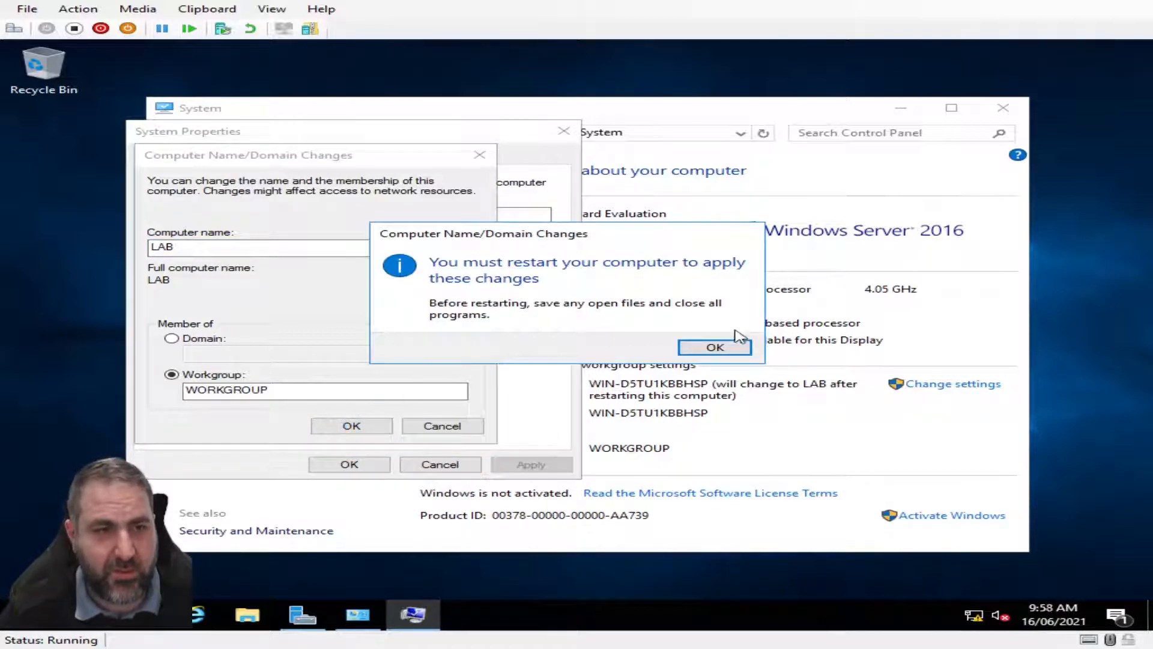
{"action": "left_click", "coordinate": [715, 348]}
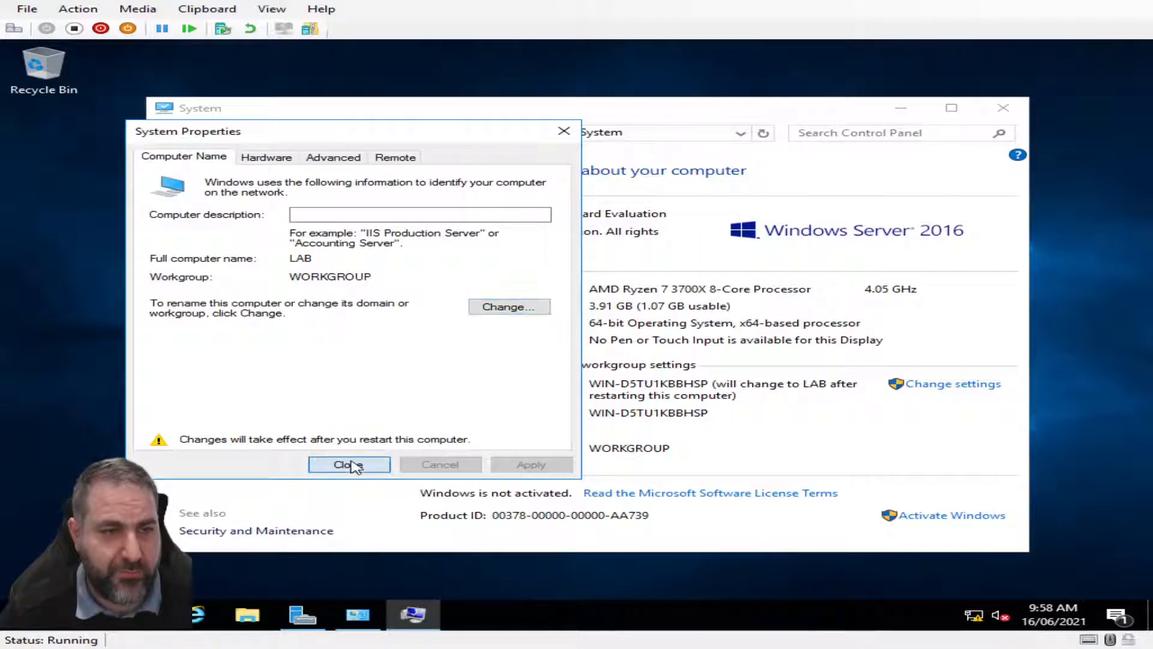
{"action": "left_click", "coordinate": [349, 466]}
{"action": "left_click", "coordinate": [586, 346]}
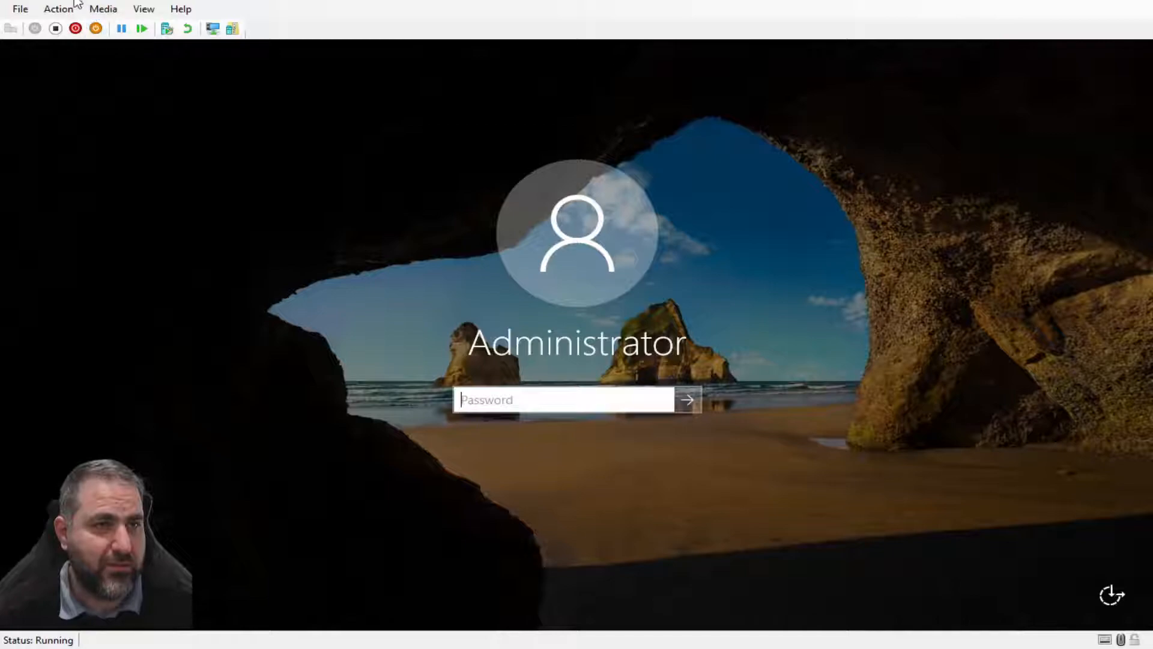
Enter the Administrator password at the lock screen and sign in
{"action": "left_click", "coordinate": [505, 403]}
{"action": "type", "text": "•••••••••••"}
{"action": "key", "text": "Return"}
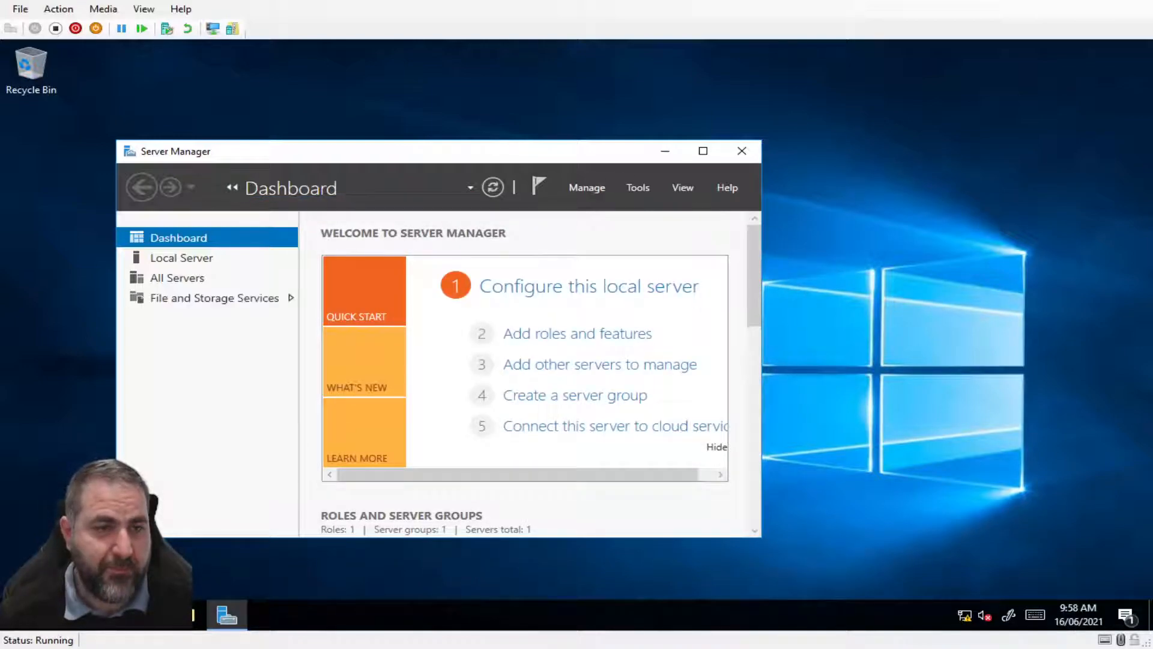
Briefly open and close Event Viewer, then open the System page showing LAB in WORKGROUP
{"action": "right_click", "coordinate": [22, 621]}
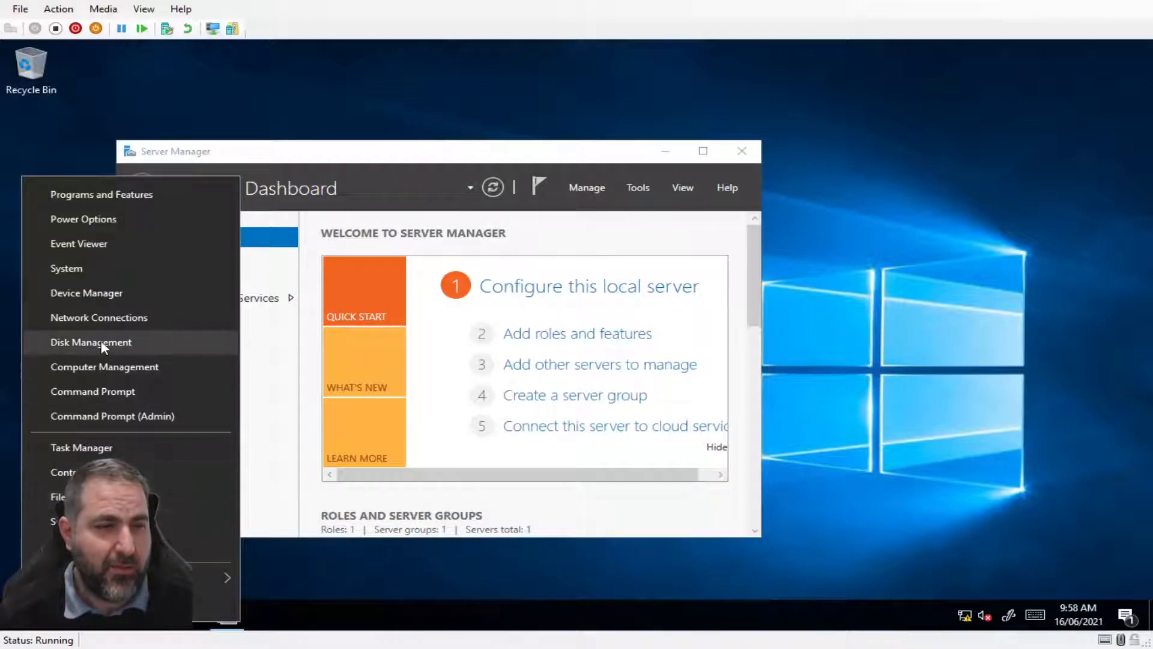
{"action": "left_click", "coordinate": [85, 252]}
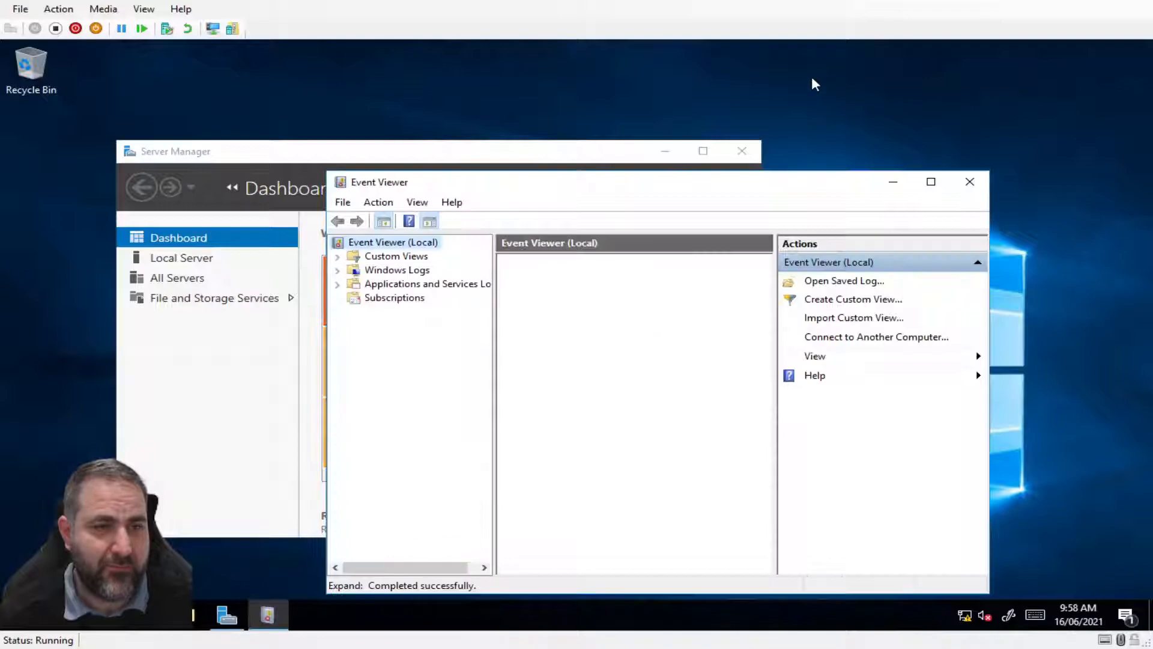
{"action": "left_click", "coordinate": [968, 181]}
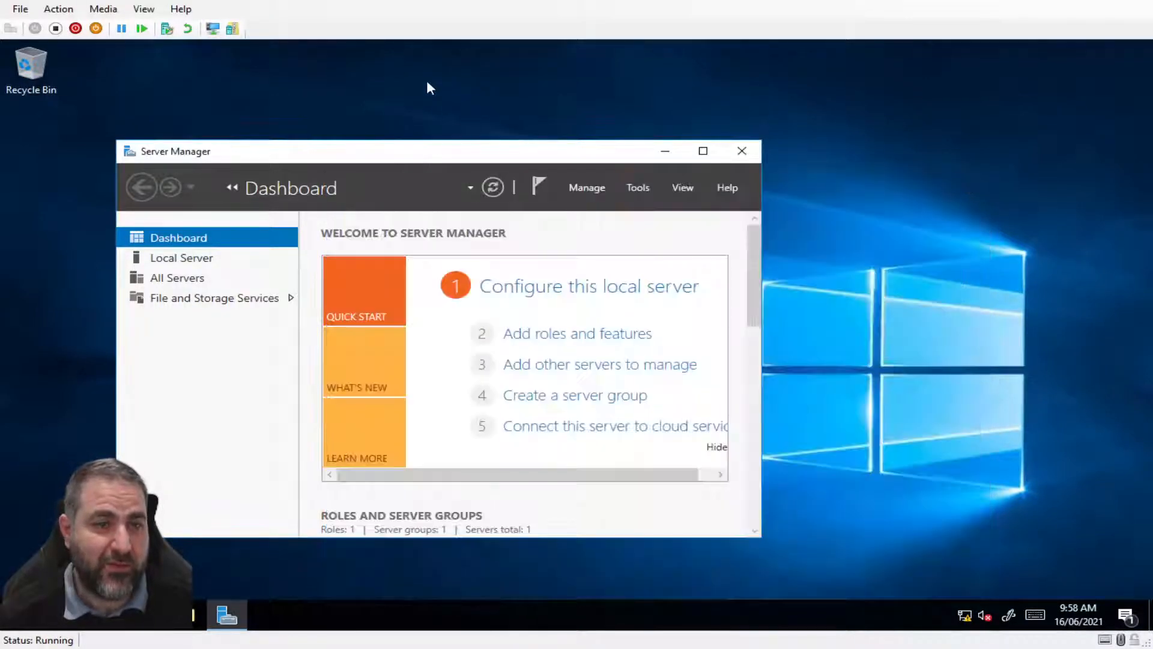
{"action": "right_click", "coordinate": [23, 611]}
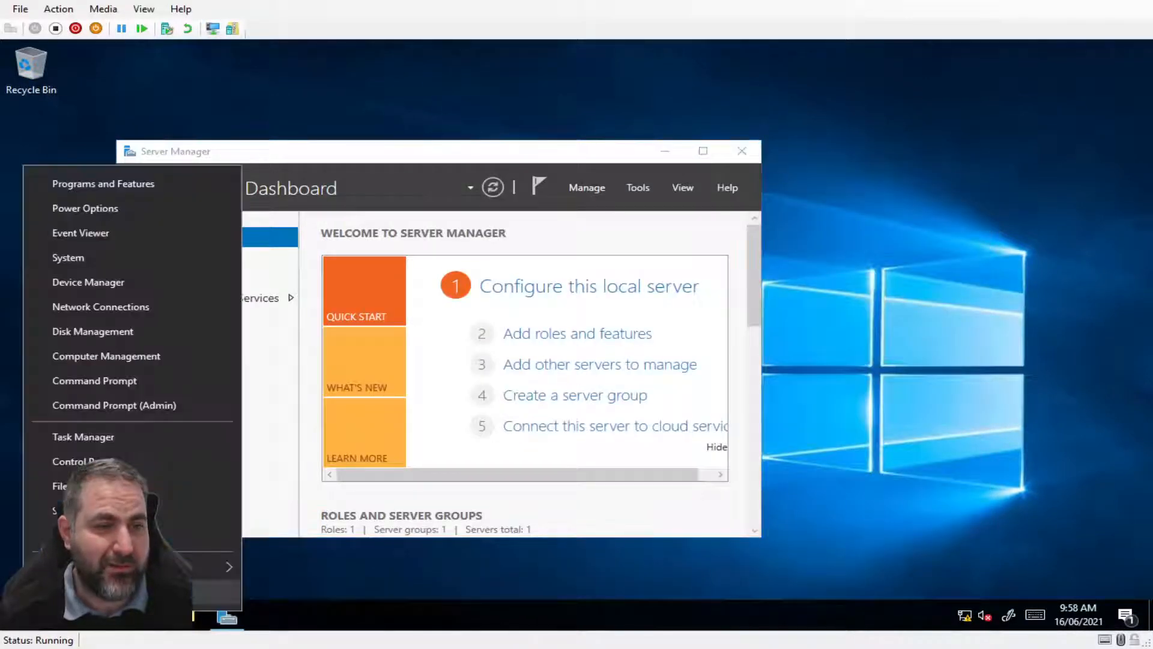
{"action": "left_click", "coordinate": [83, 261]}
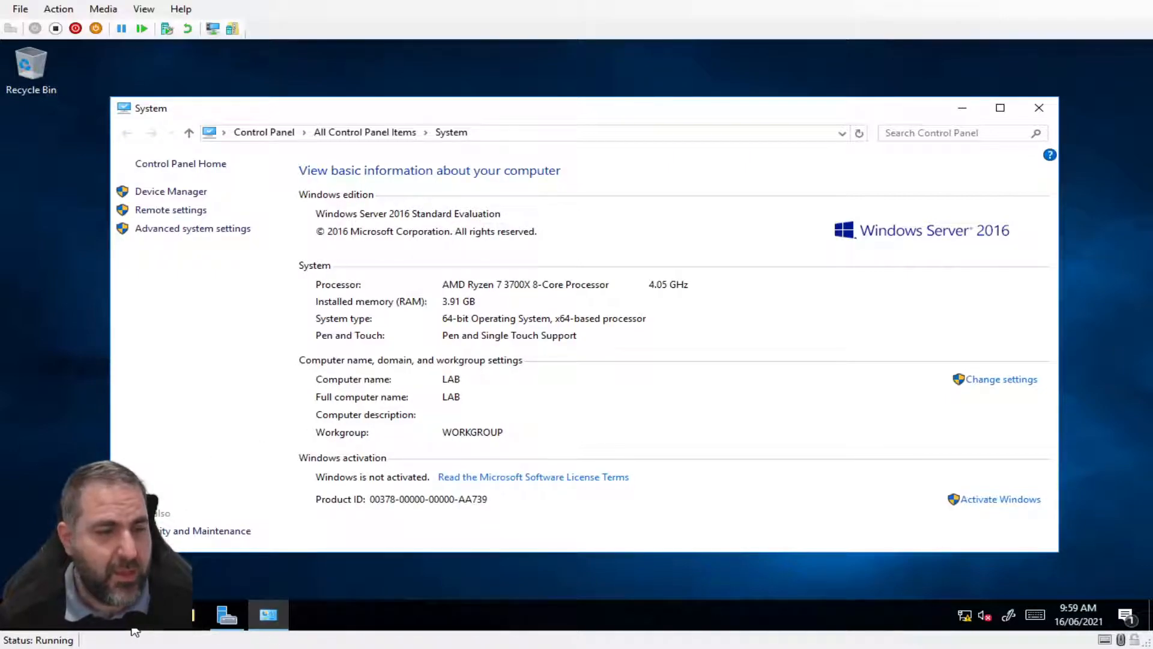
{"action": "left_click", "coordinate": [12, 612]}
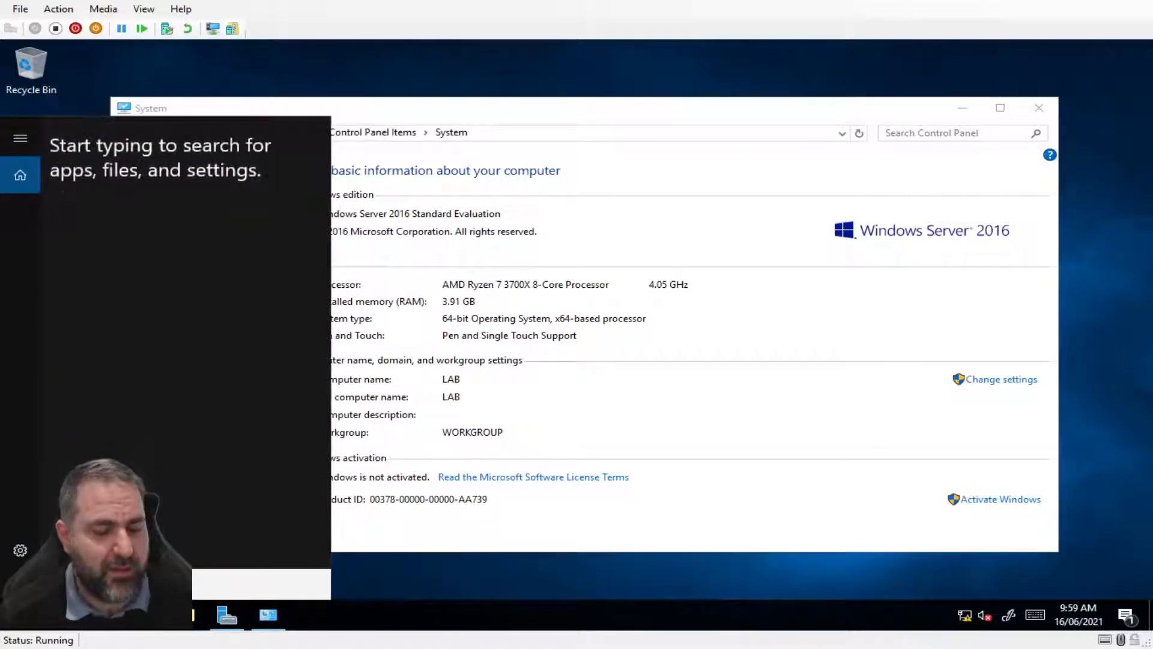
{"action": "type", "text": "cmd"}
{"action": "key", "text": "Return"}
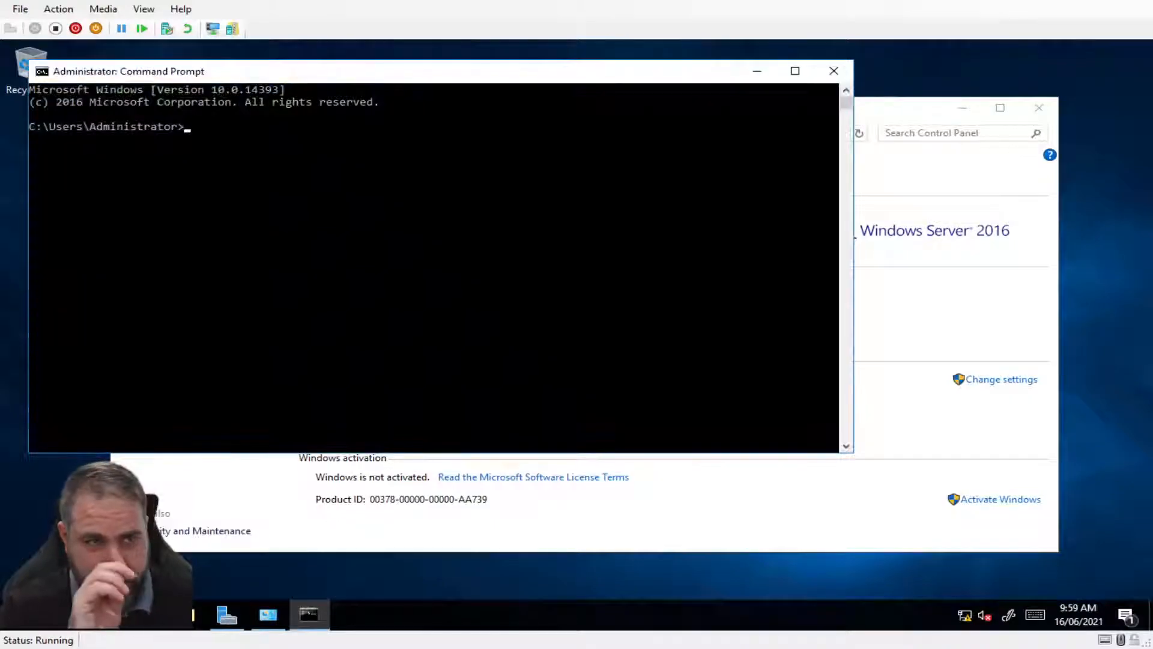
{"action": "type", "text": "ipconfig /all"}
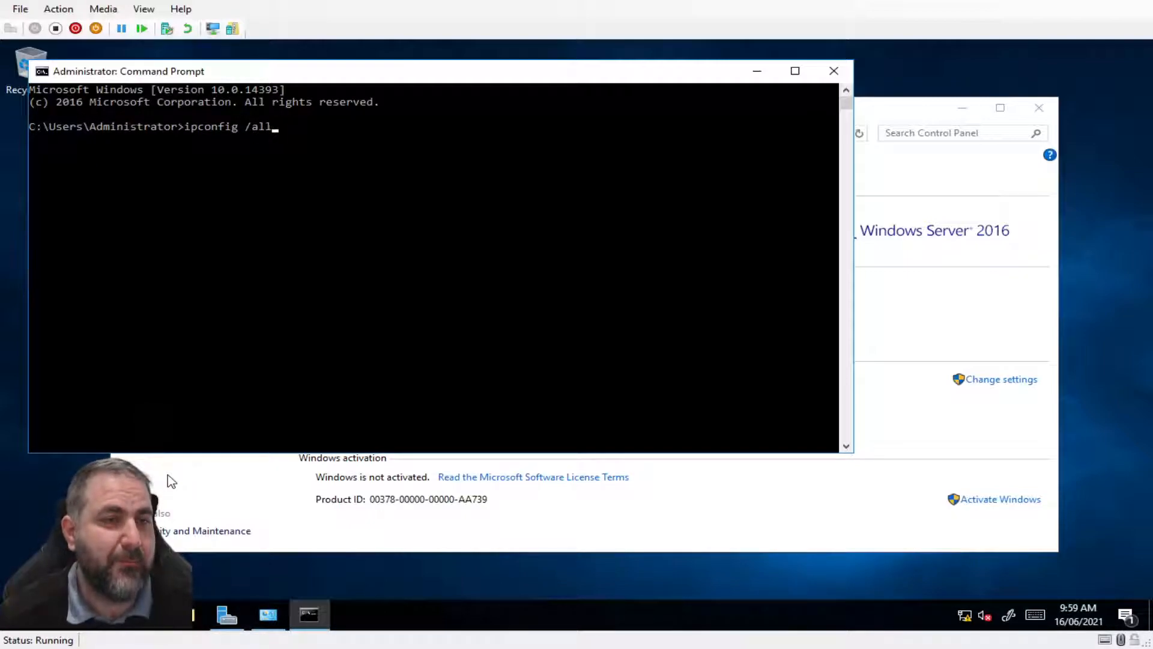
{"action": "key", "text": "Return"}
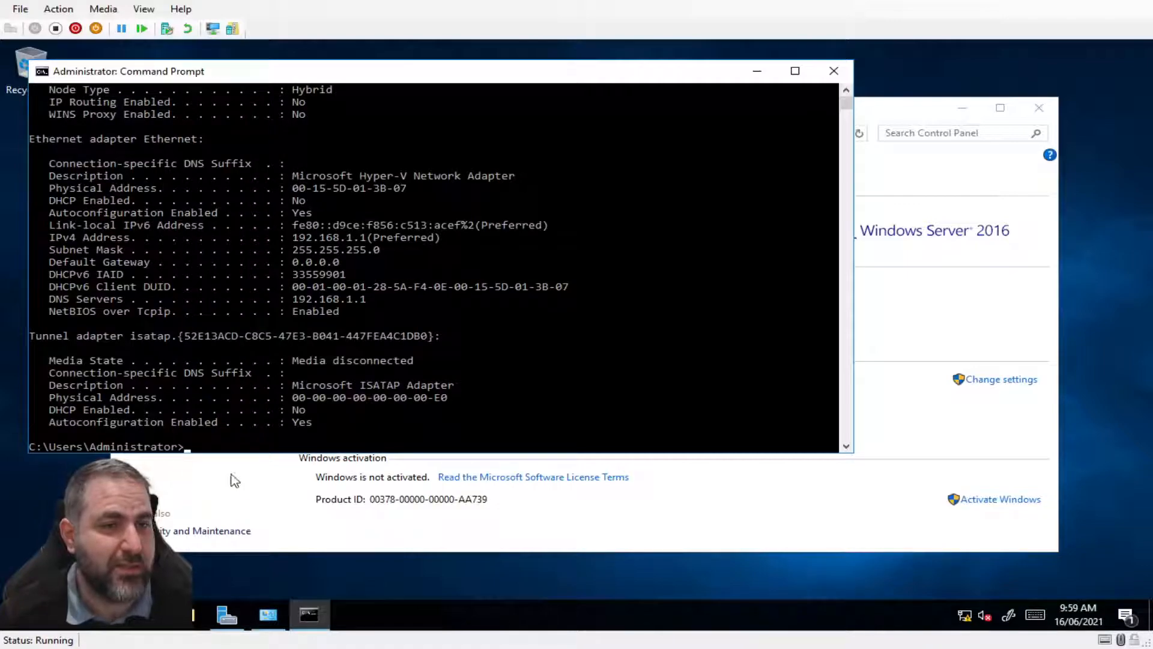
{"action": "left_click_drag", "start_coordinate": [384, 247], "coordinate": [282, 239]}
{"action": "left_click", "coordinate": [308, 238]}
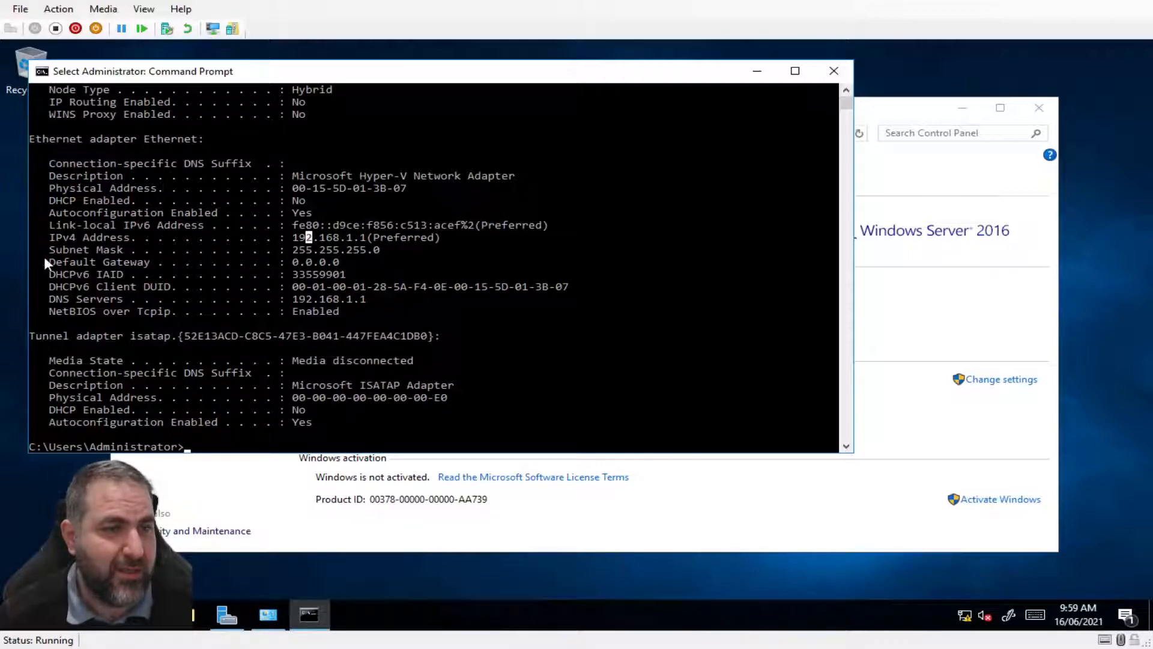
{"action": "left_click_drag", "start_coordinate": [302, 263], "coordinate": [349, 263]}
{"action": "left_click", "coordinate": [417, 264]}
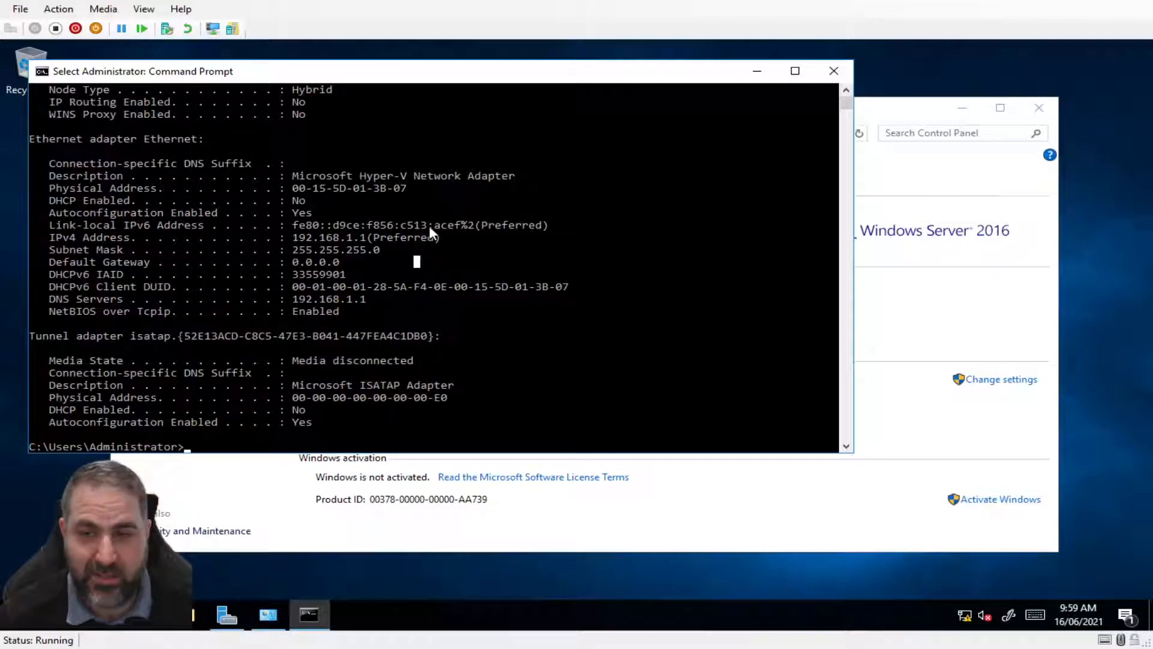
{"action": "left_click", "coordinate": [834, 71]}
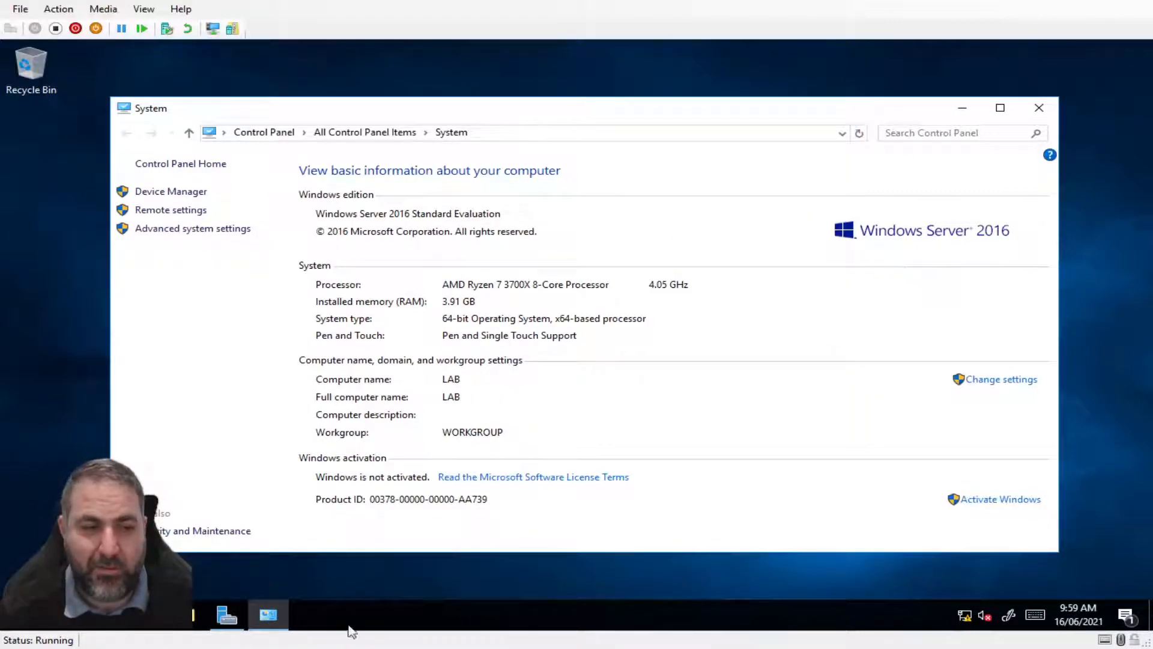
{"action": "left_click", "coordinate": [228, 615]}
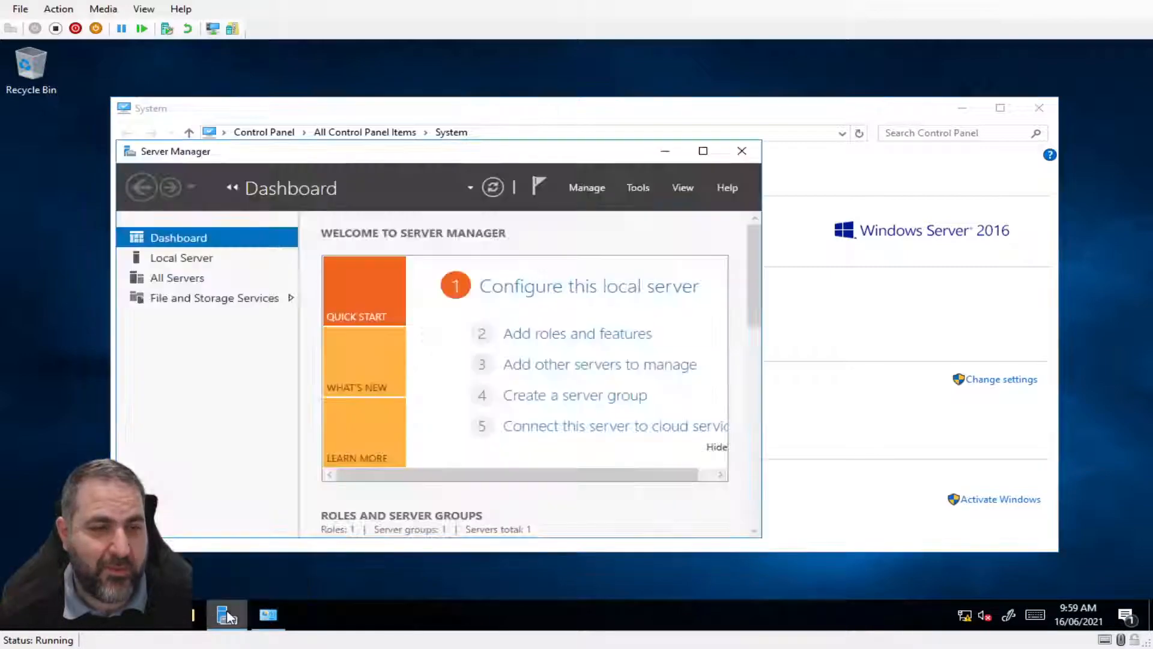
{"action": "left_click", "coordinate": [701, 150]}
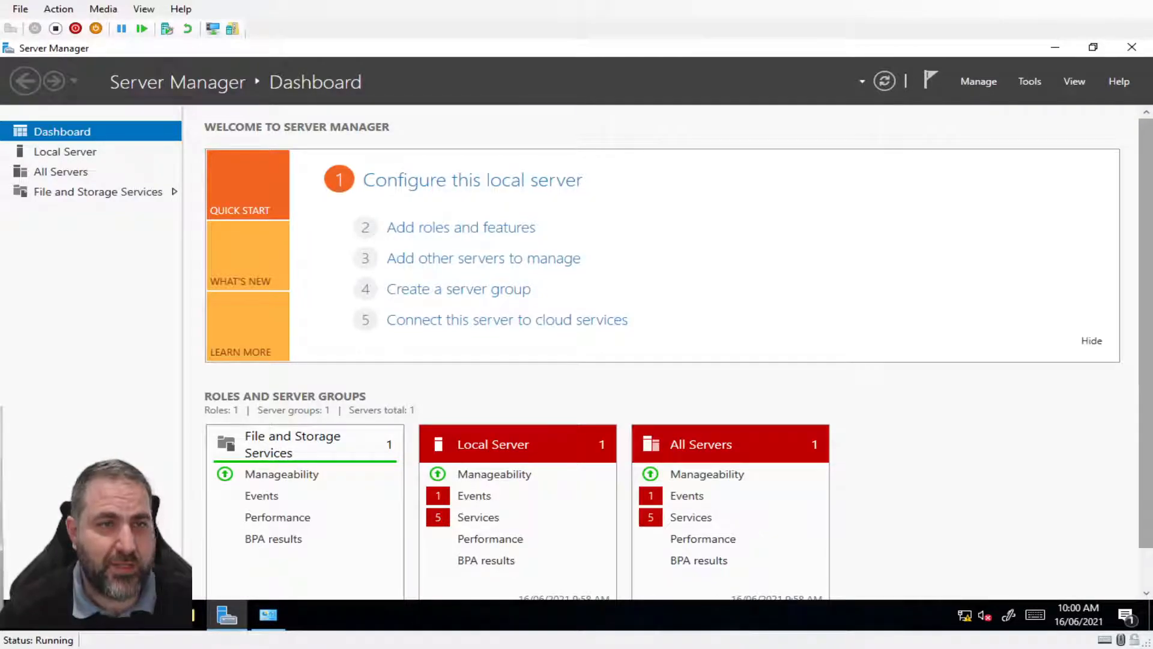
{"action": "left_click", "coordinate": [1056, 46]}
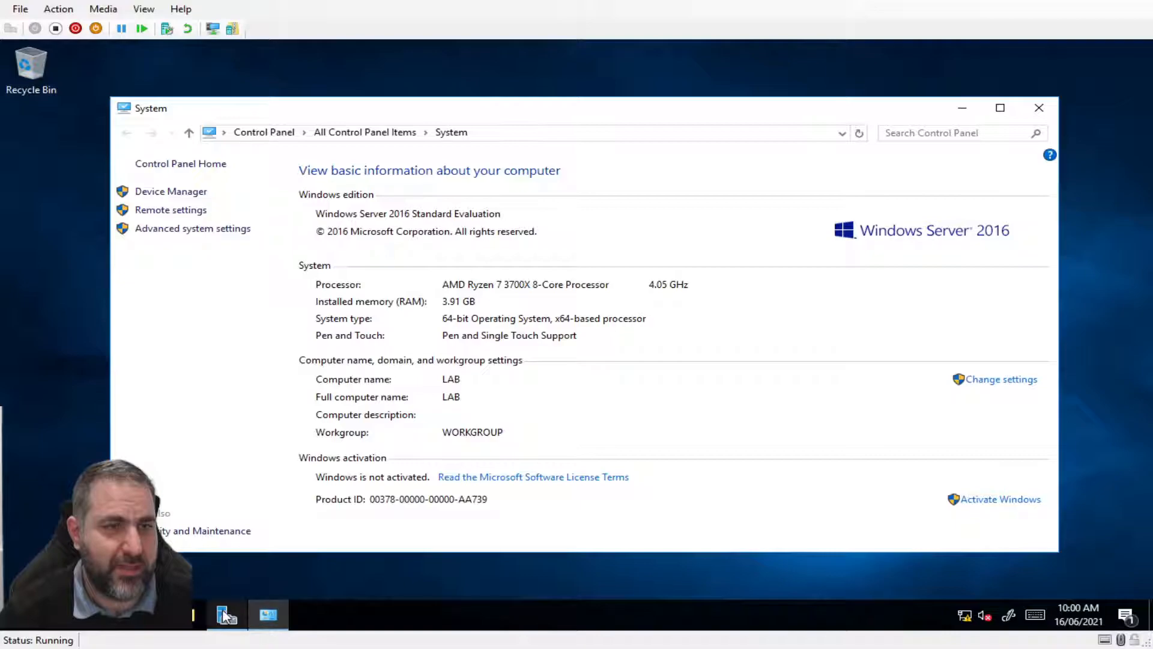
{"action": "mouse_move", "coordinate": [225, 616]}
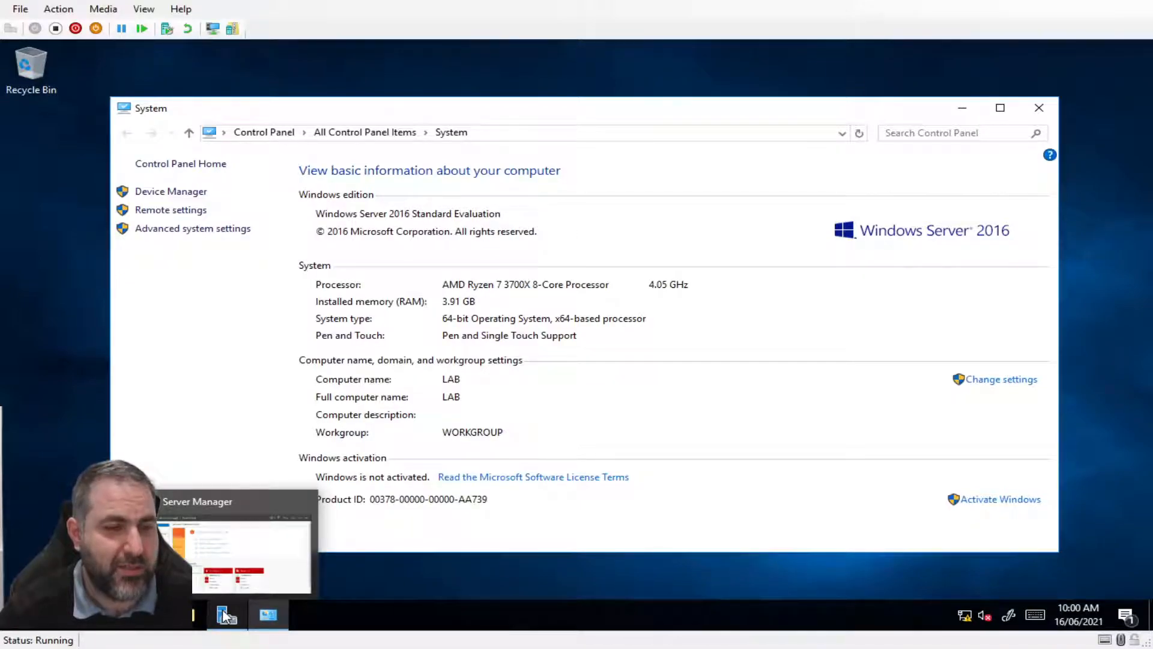
Browse the Start menu's Windows Administrative Tools group without launching anything
{"action": "left_click", "coordinate": [15, 615]}
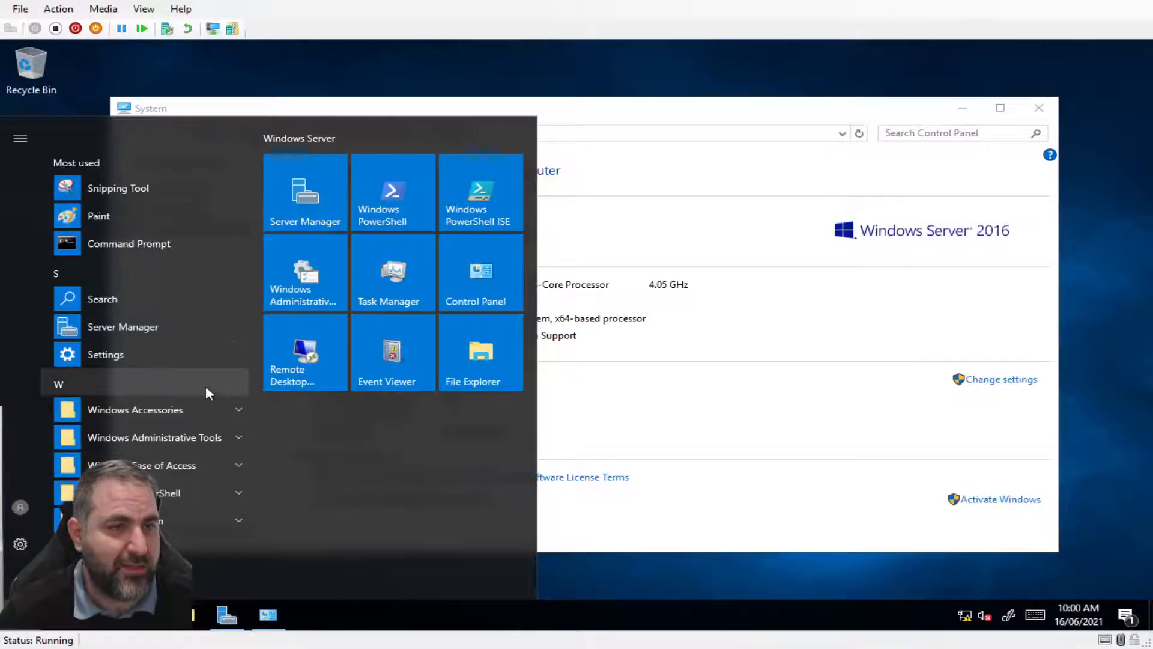
{"action": "left_click", "coordinate": [239, 439]}
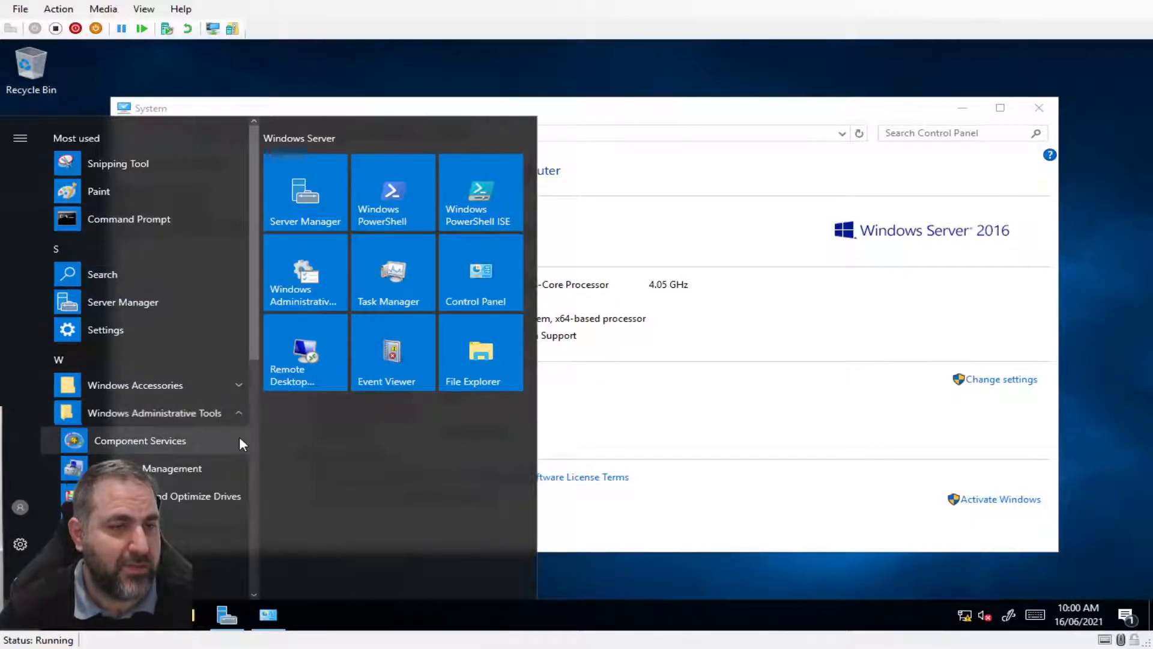
{"action": "scroll", "coordinate": [219, 441], "scroll_direction": "down", "scroll_amount": 2}
{"action": "scroll", "coordinate": [218, 444], "scroll_direction": "down", "scroll_amount": 3}
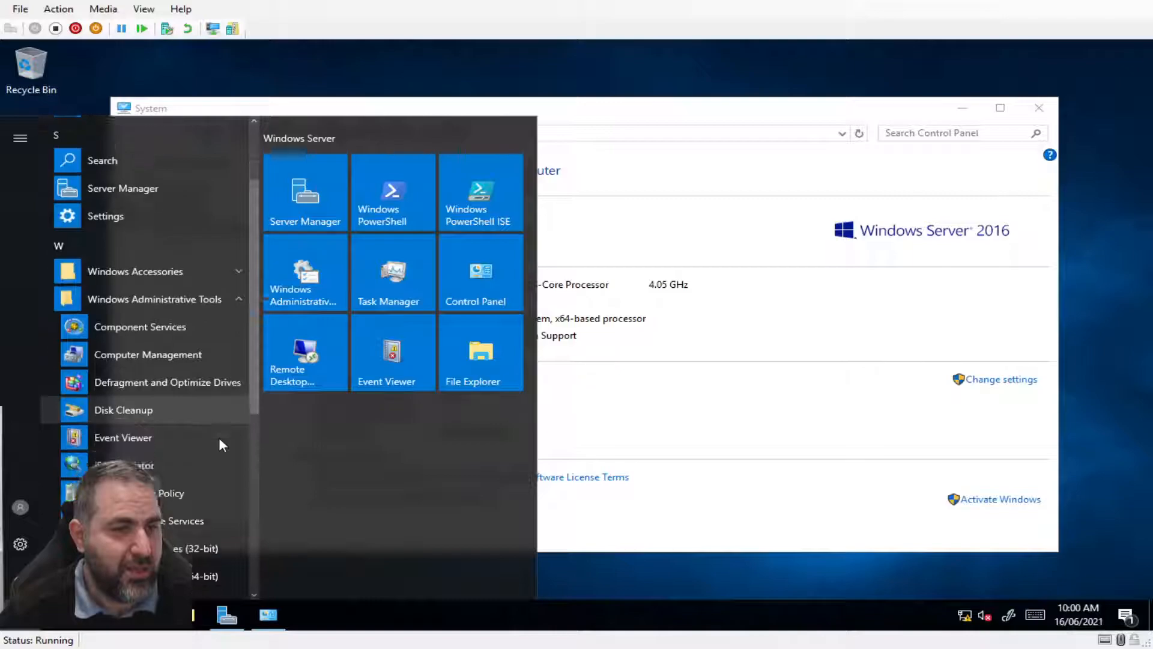
{"action": "scroll", "coordinate": [220, 441], "scroll_direction": "down", "scroll_amount": 5}
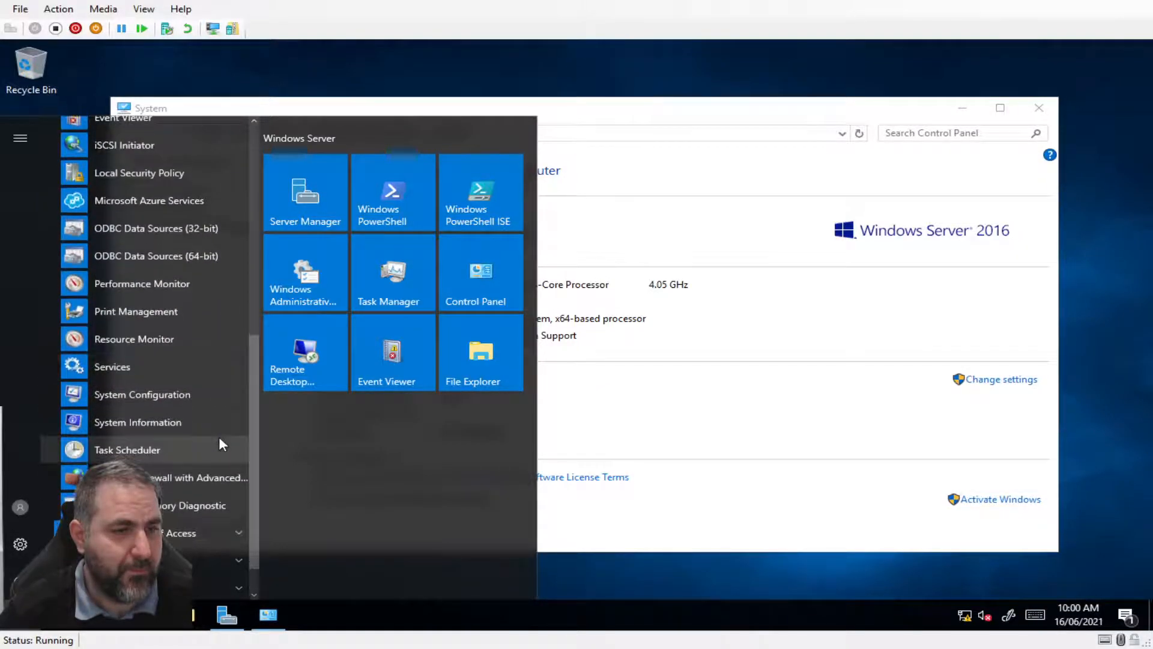
{"action": "scroll", "coordinate": [220, 443], "scroll_direction": "down", "scroll_amount": 1}
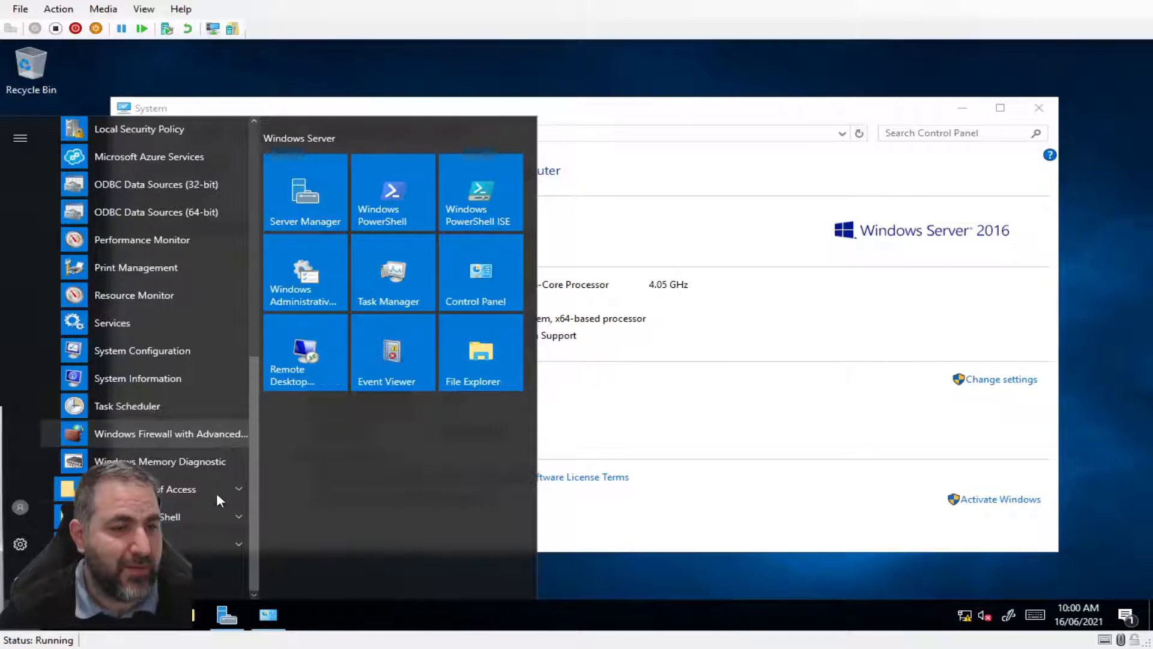
{"action": "scroll", "coordinate": [193, 488], "scroll_direction": "up", "scroll_amount": 2}
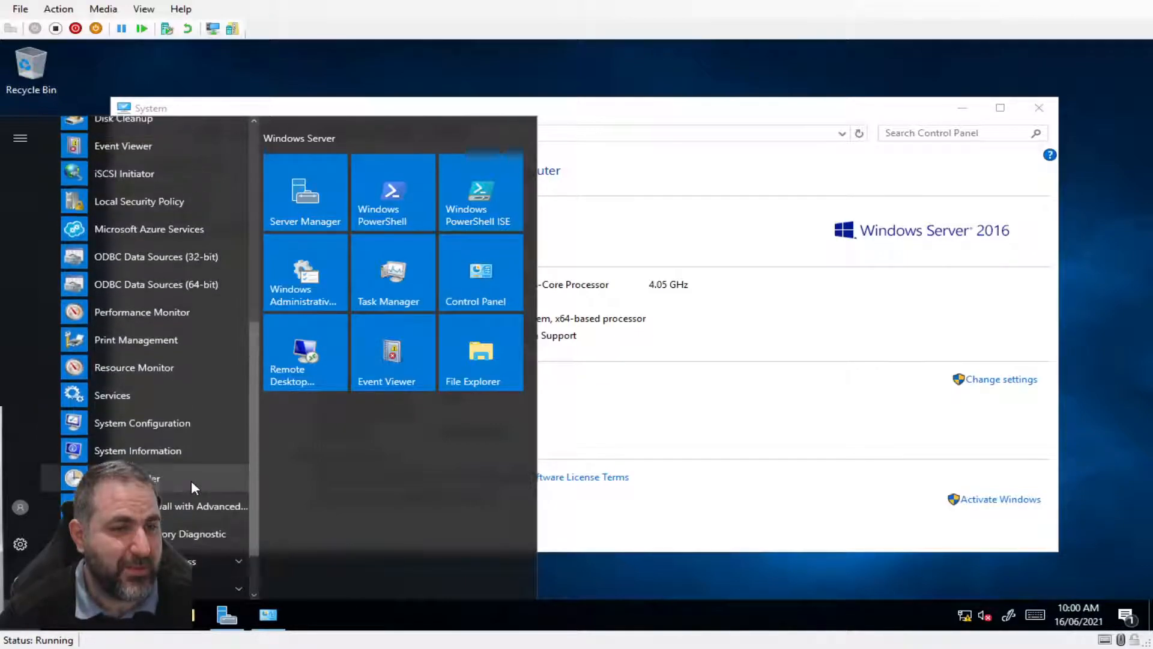
{"action": "scroll", "coordinate": [211, 477], "scroll_direction": "up", "scroll_amount": 2}
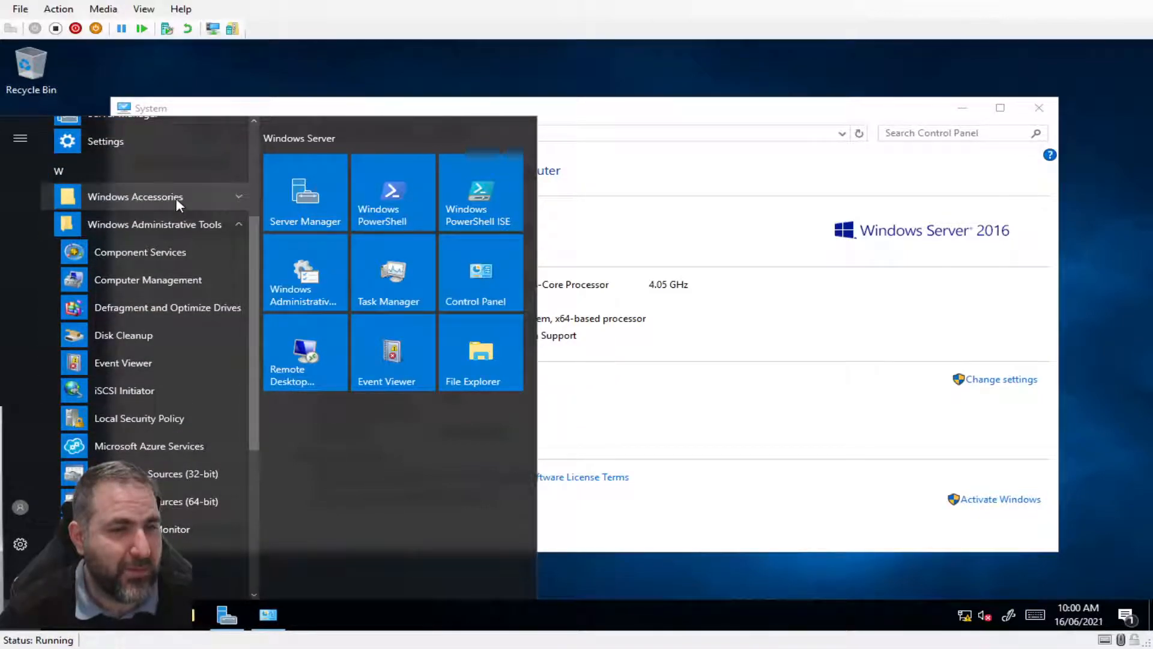
{"action": "left_click", "coordinate": [266, 615]}
{"action": "left_click", "coordinate": [227, 616]}
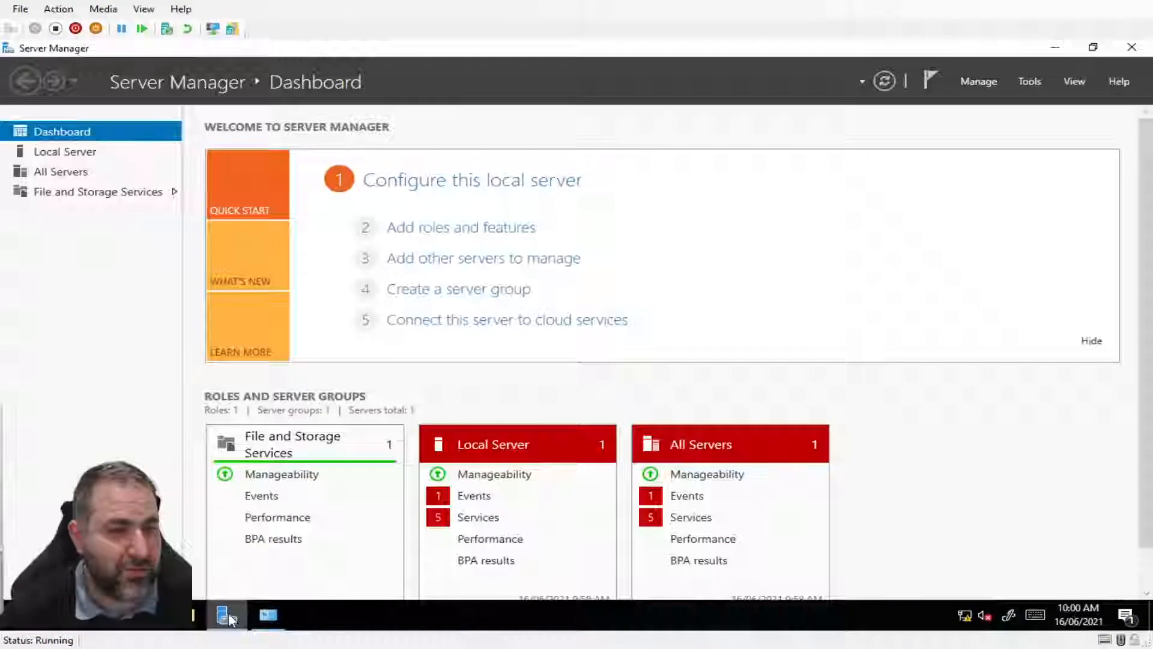
{"action": "left_click", "coordinate": [228, 617]}
Search for 'server ma' and launch Server Manager from the results
{"action": "left_click", "coordinate": [59, 619]}
{"action": "type", "text": "server ma"}
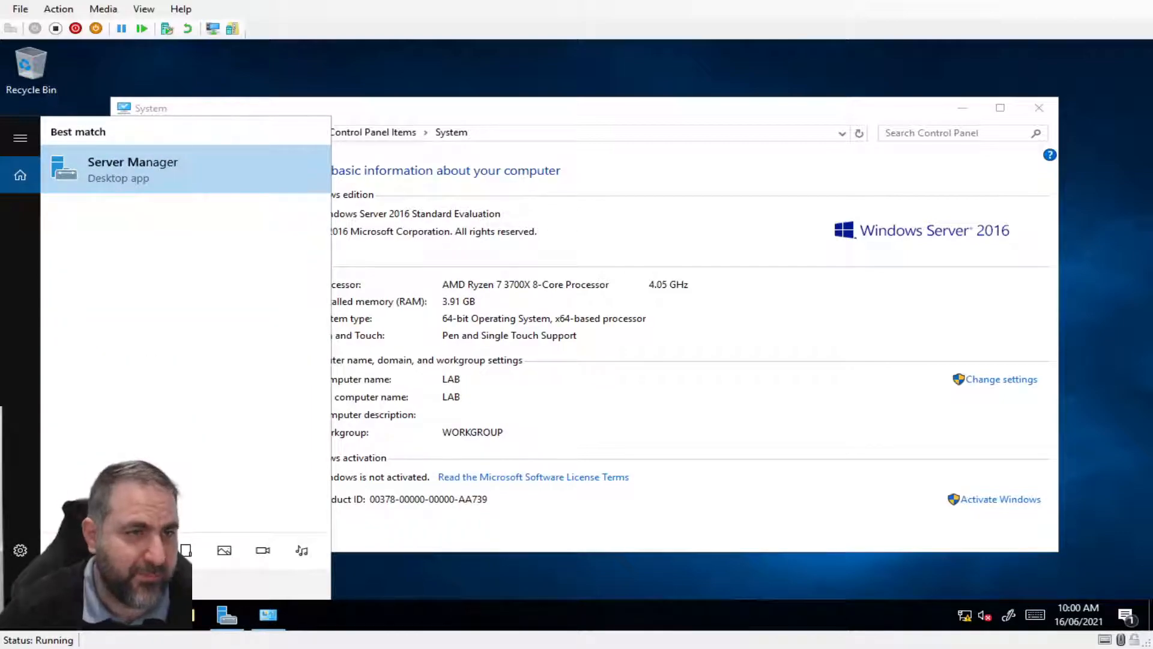
{"action": "left_click", "coordinate": [172, 185]}
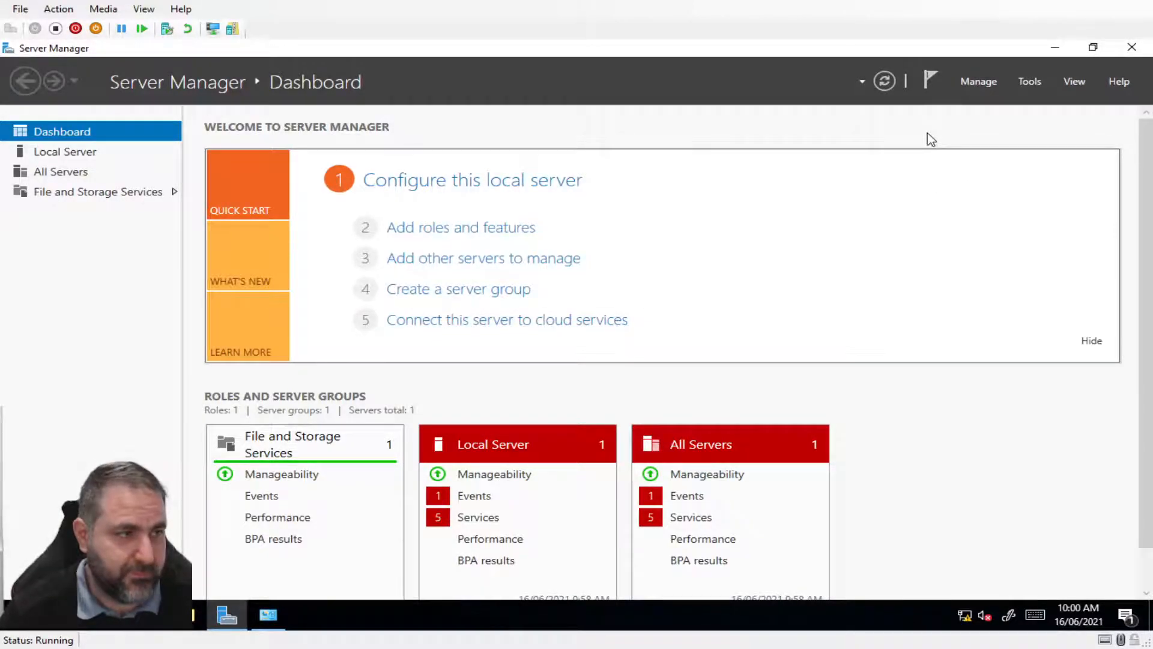
Launch Add Roles and Features, keeping role-based installation and LAB as the destination server
{"action": "left_click", "coordinate": [969, 84]}
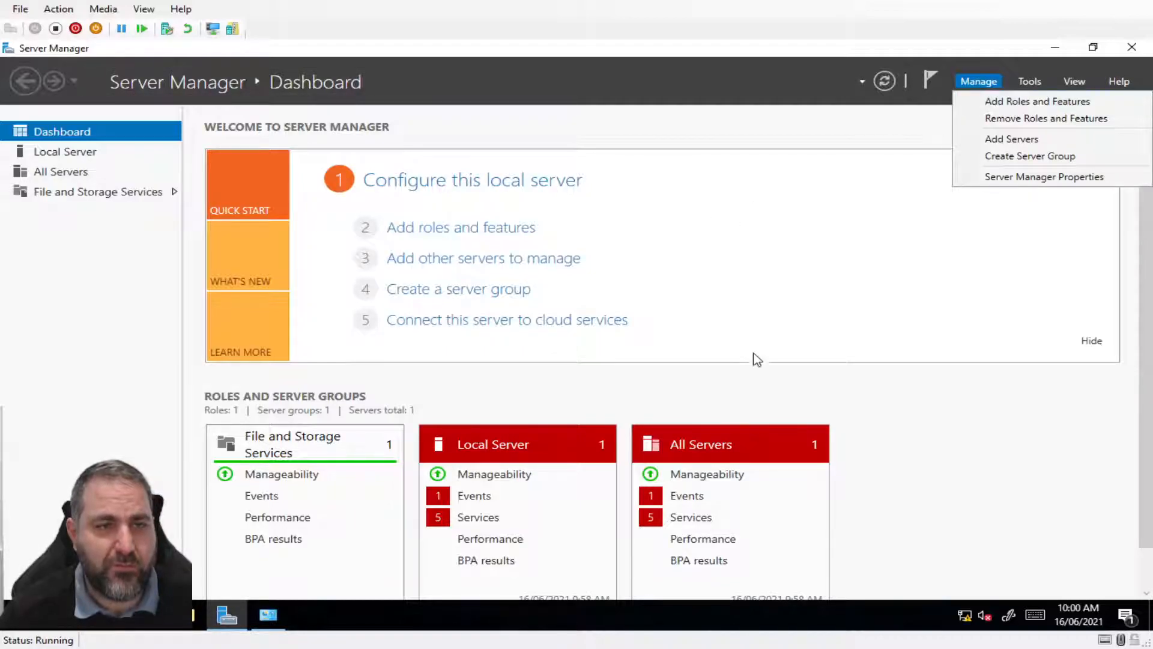
{"action": "left_click", "coordinate": [862, 406]}
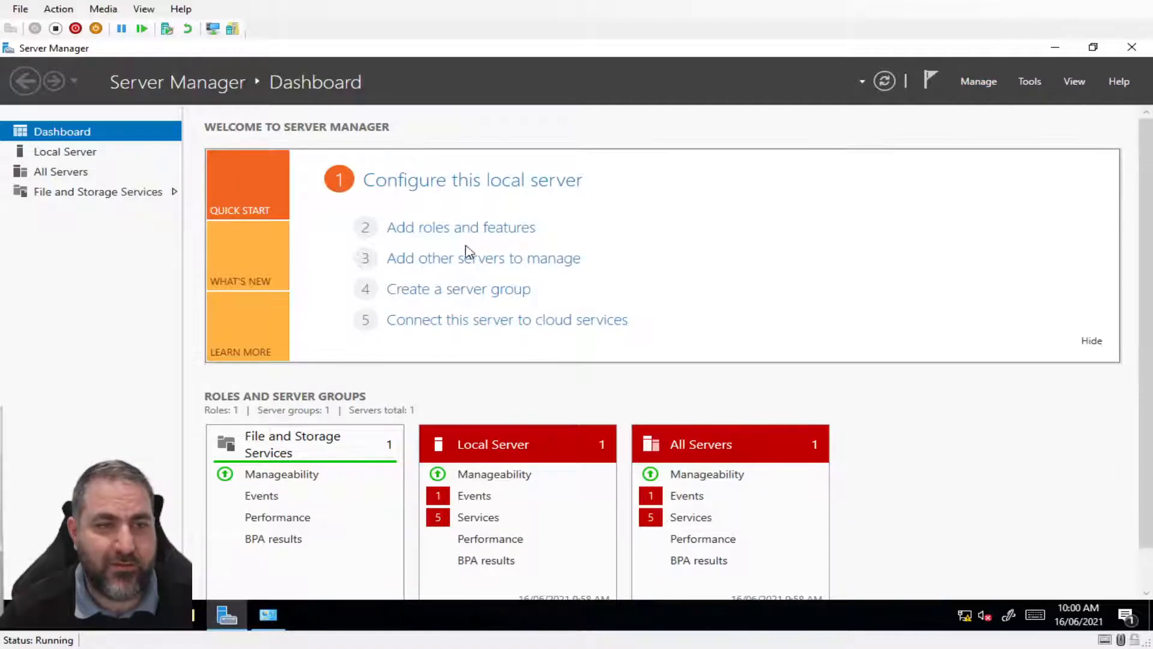
{"action": "left_click", "coordinate": [441, 236]}
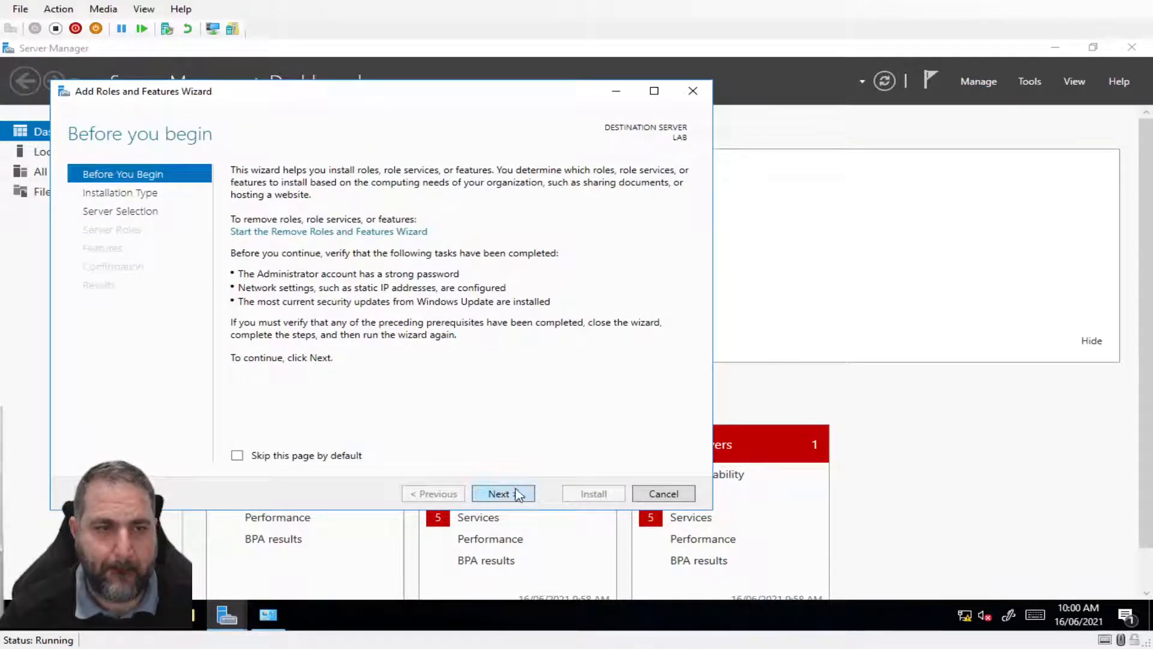
{"action": "left_click", "coordinate": [497, 498]}
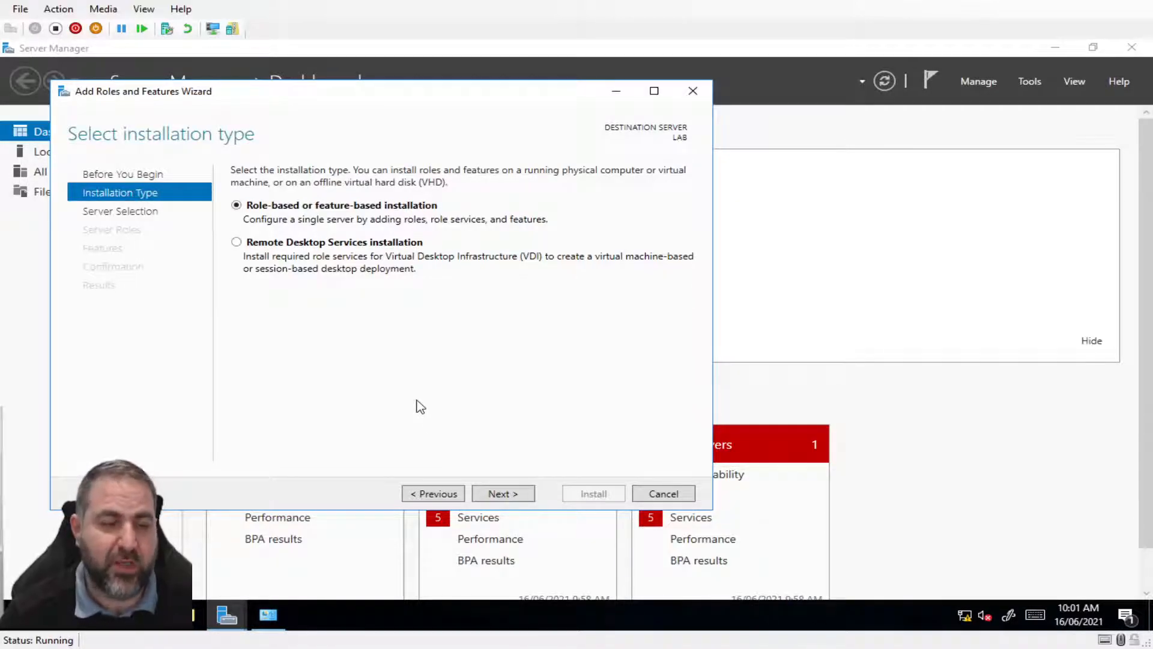
{"action": "left_click", "coordinate": [497, 495]}
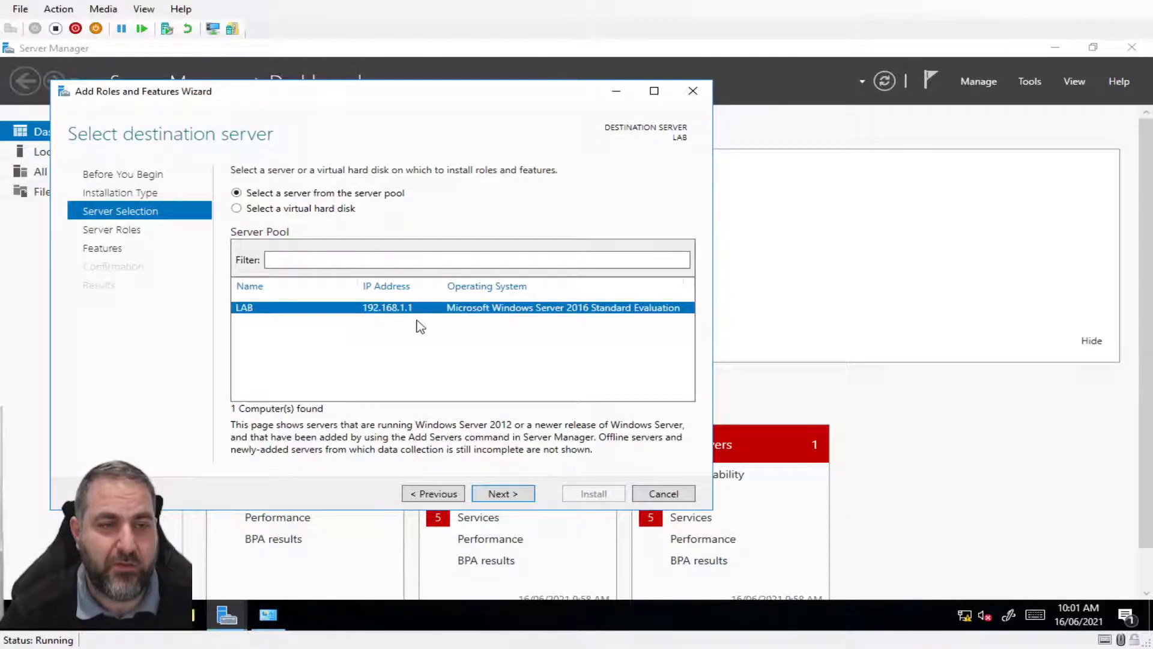
{"action": "left_click", "coordinate": [501, 494]}
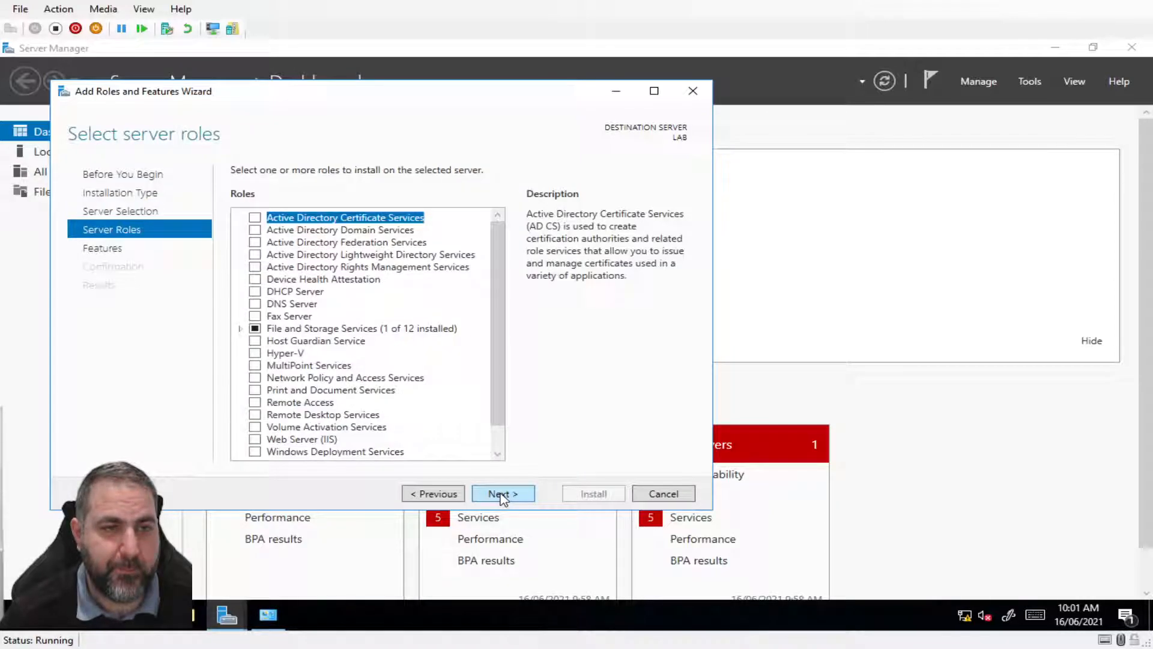
Tick Active Directory Domain Services and DNS Server, adding their required features, then continue
{"action": "left_click", "coordinate": [254, 231]}
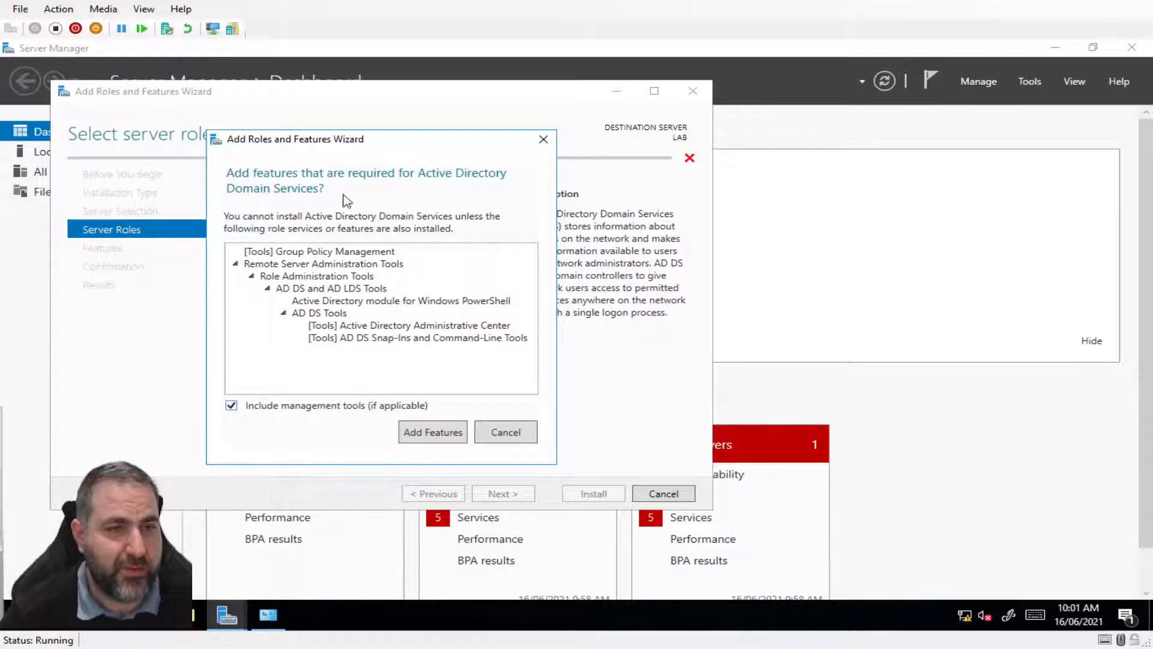
{"action": "left_click", "coordinate": [445, 434]}
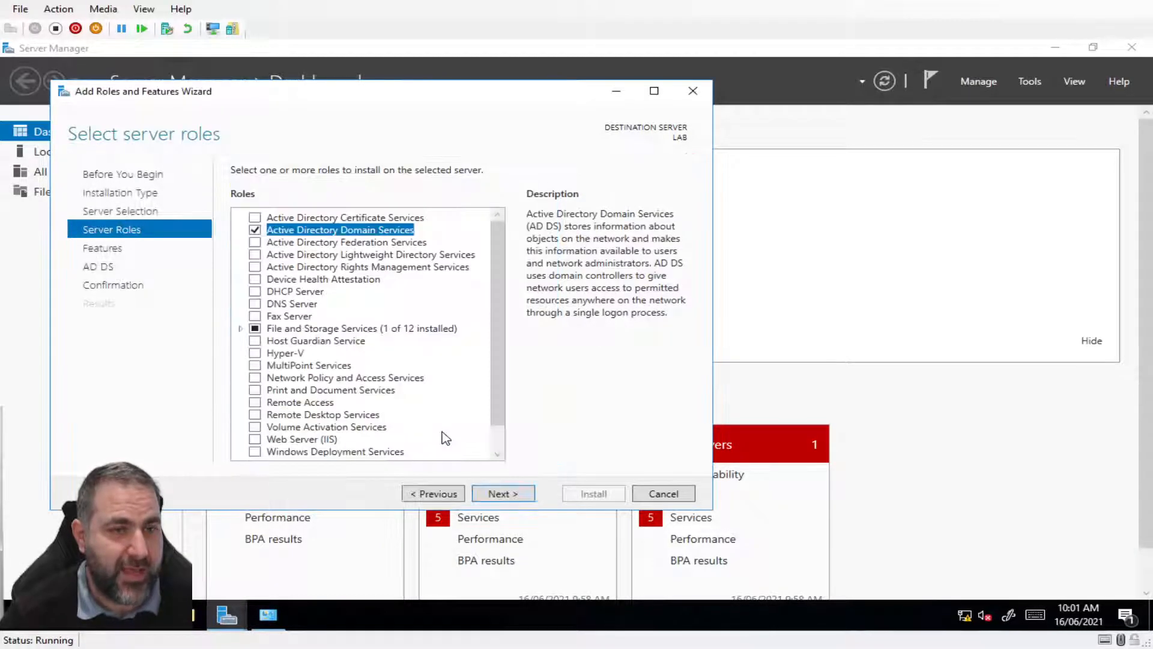
{"action": "left_click", "coordinate": [255, 304]}
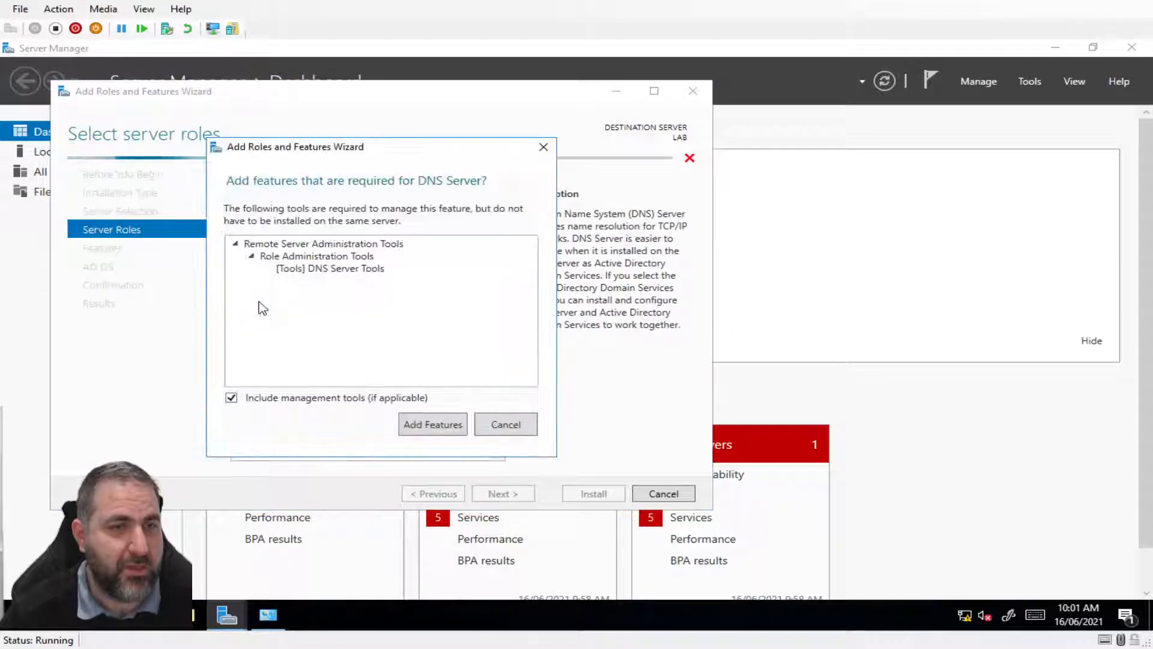
{"action": "left_click", "coordinate": [412, 427]}
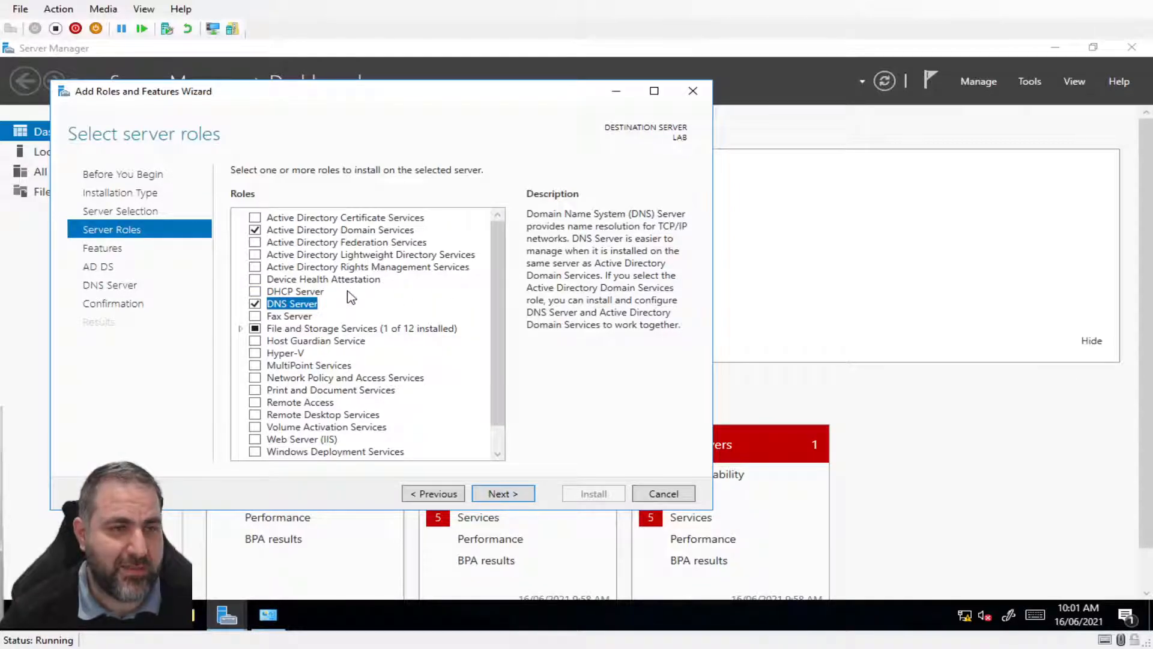
{"action": "left_click_drag", "start_coordinate": [497, 273], "coordinate": [498, 334]}
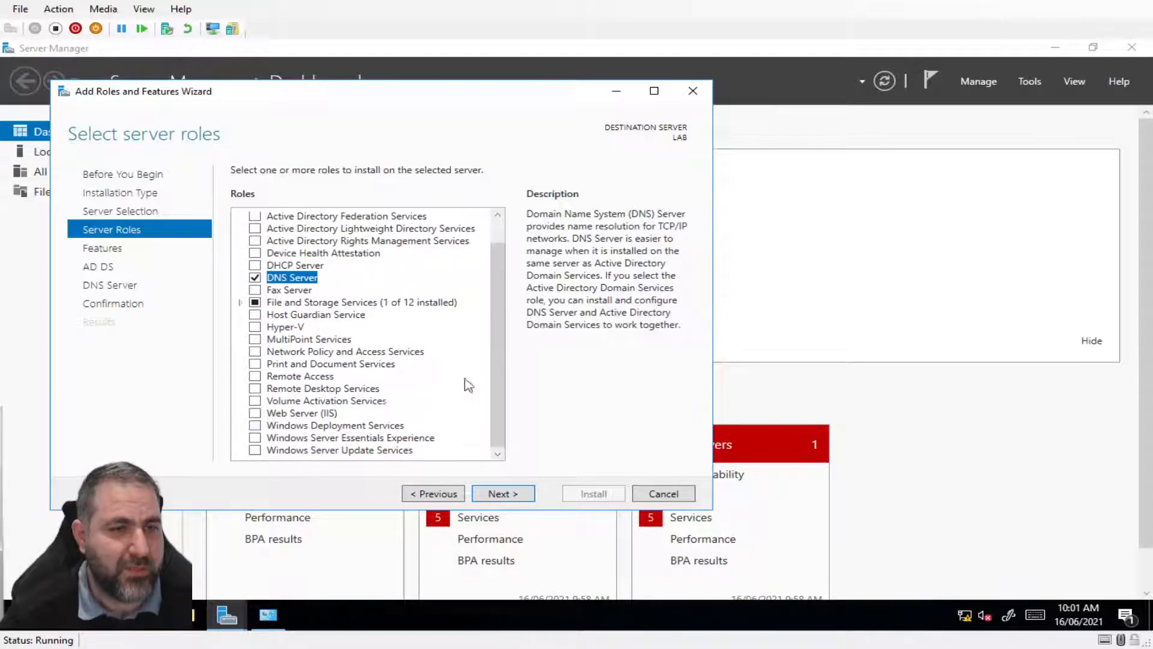
{"action": "left_click_drag", "start_coordinate": [499, 340], "coordinate": [507, 282]}
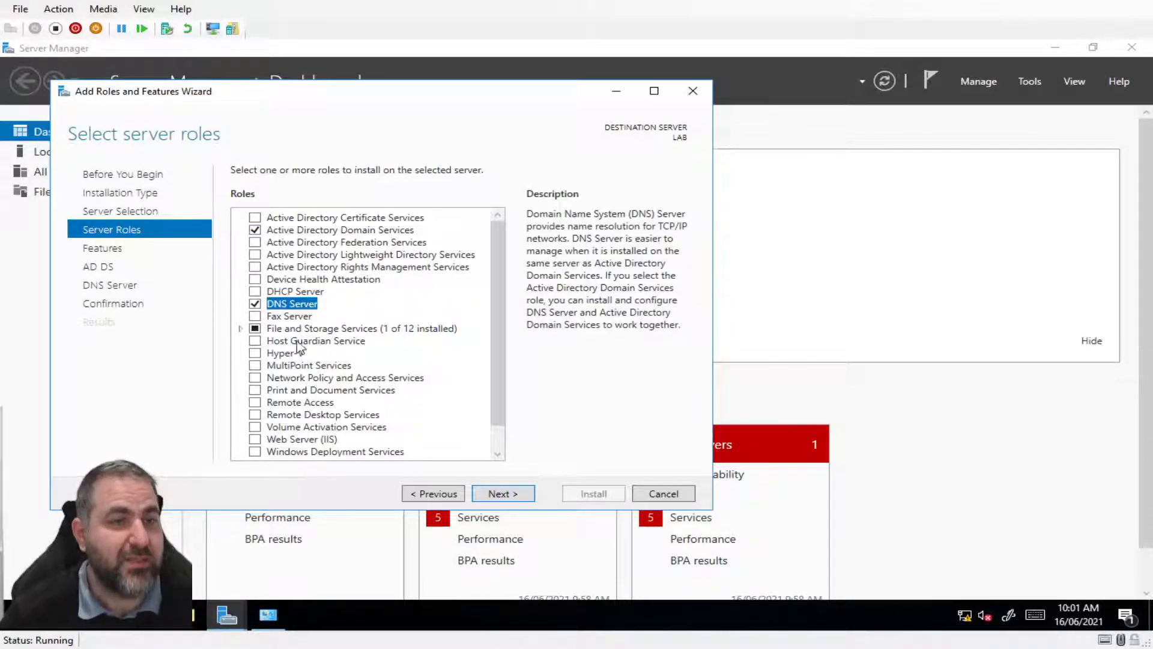
{"action": "left_click", "coordinate": [504, 495]}
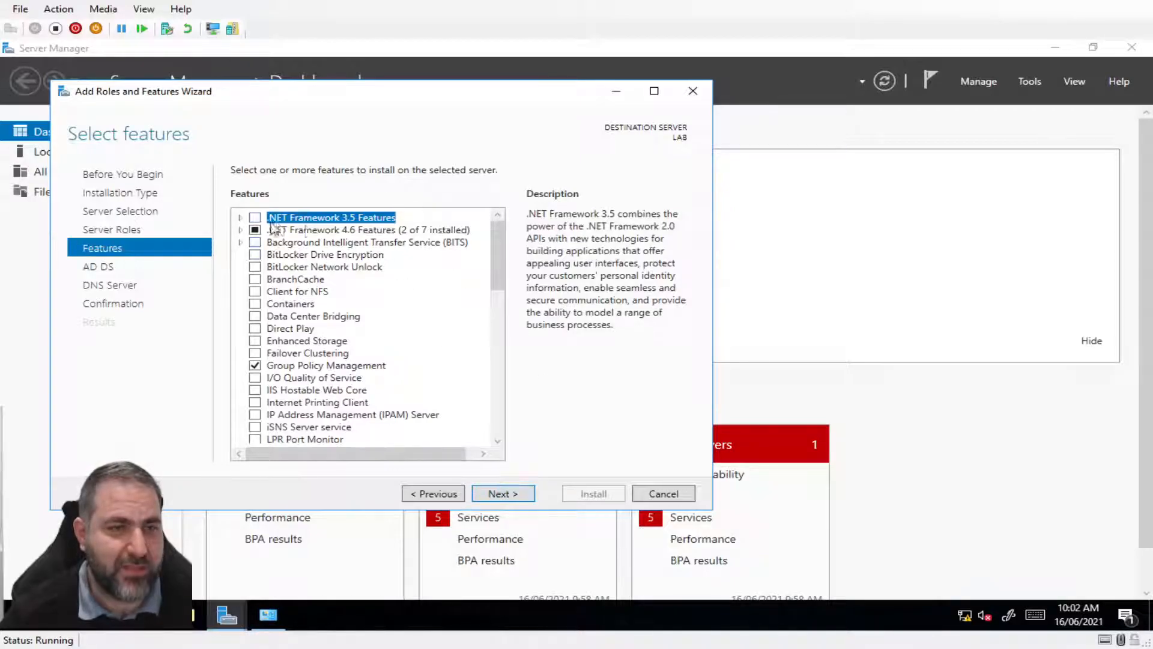
Step past the Features, AD DS and DNS Server pages and install the selected roles
{"action": "left_click", "coordinate": [504, 494]}
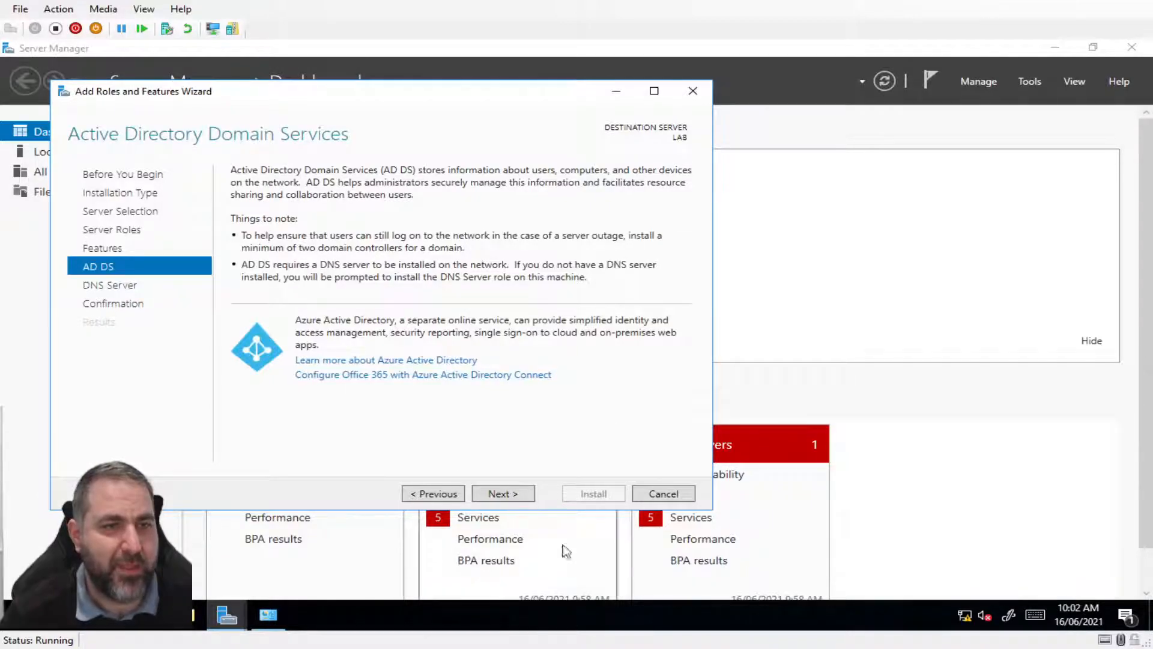
{"action": "left_click", "coordinate": [498, 495]}
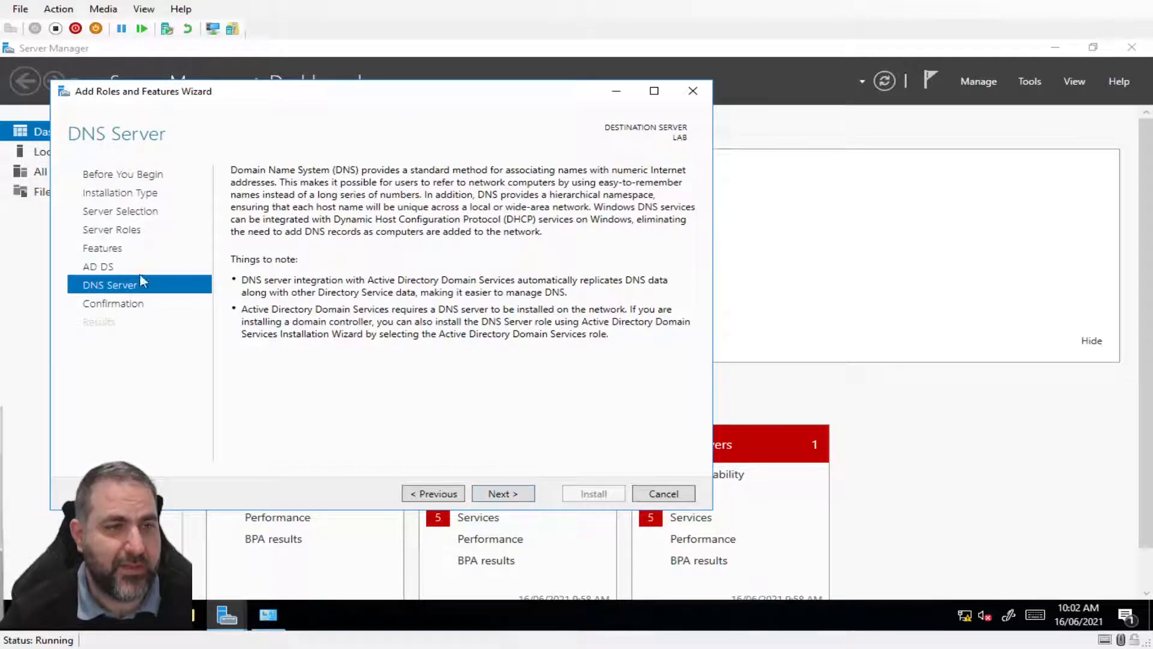
{"action": "left_click", "coordinate": [498, 494]}
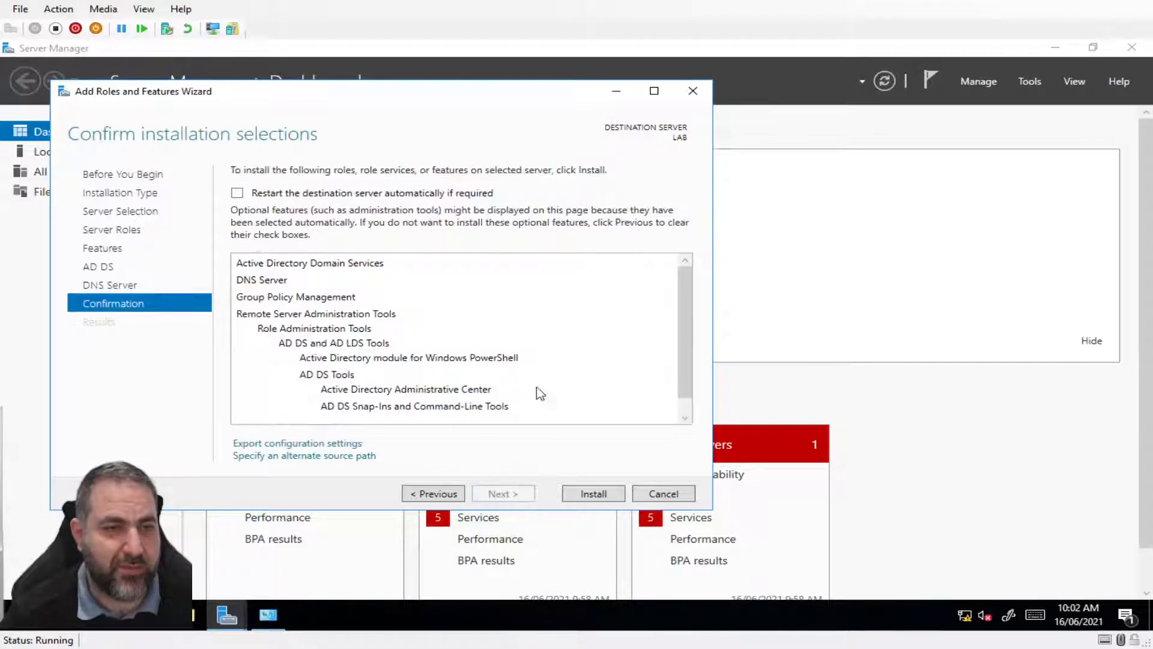
{"action": "left_click", "coordinate": [590, 496]}
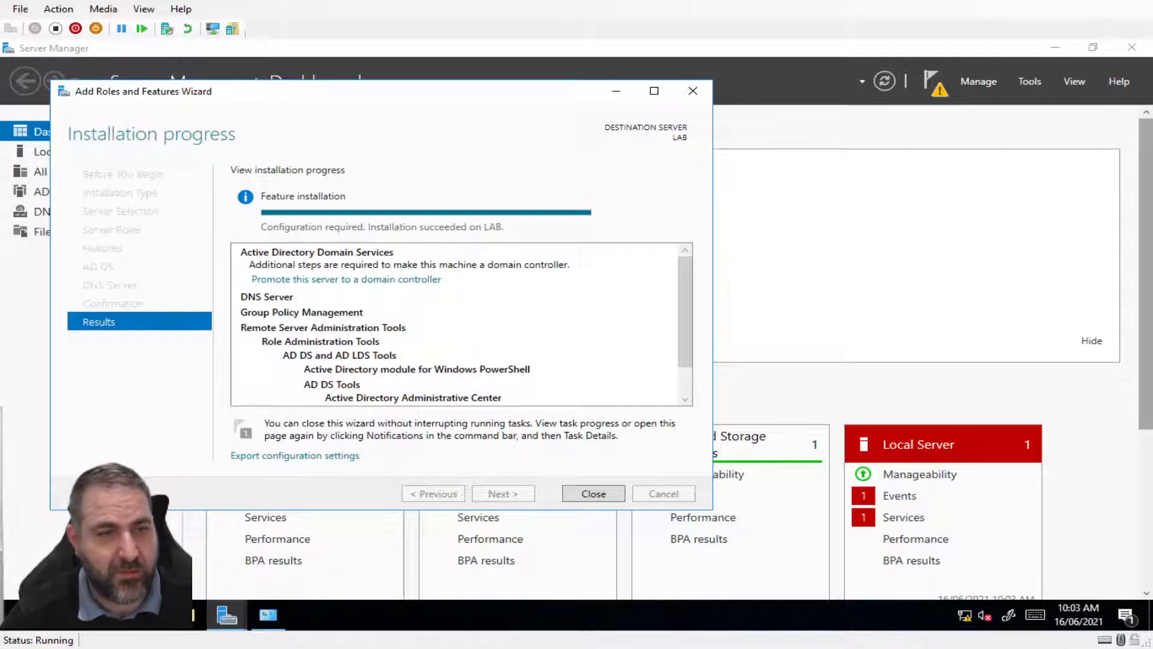
Close the finished wizard and System window, then launch 'Promote this server to a domain controller'
{"action": "left_click", "coordinate": [591, 492]}
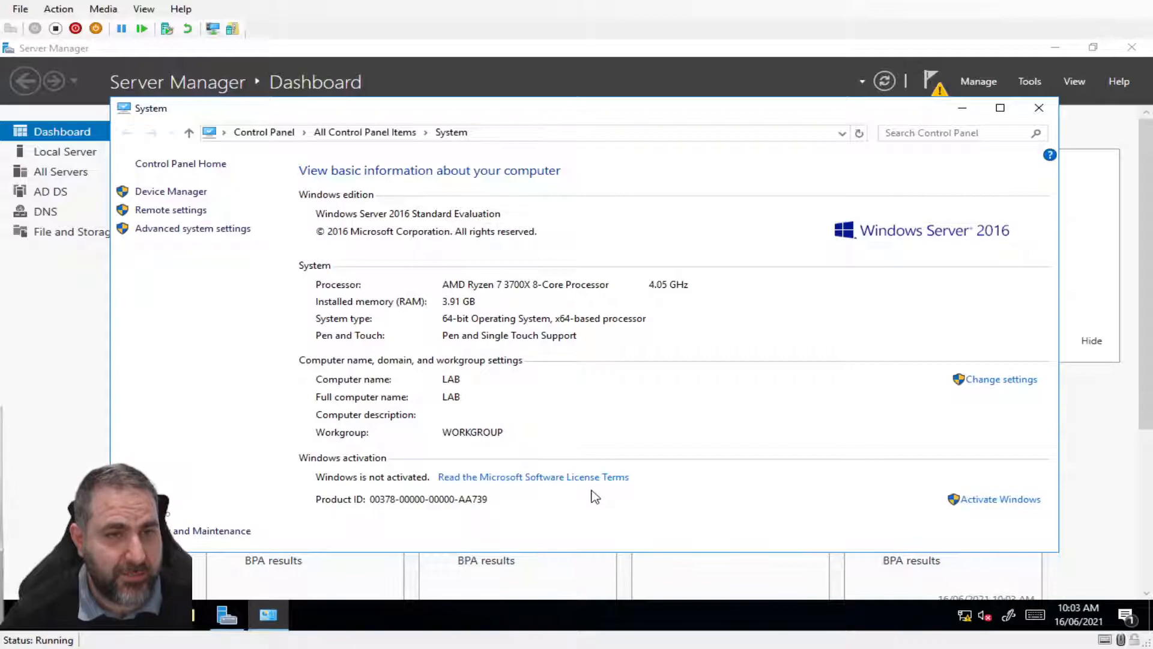
{"action": "left_click", "coordinate": [1039, 107]}
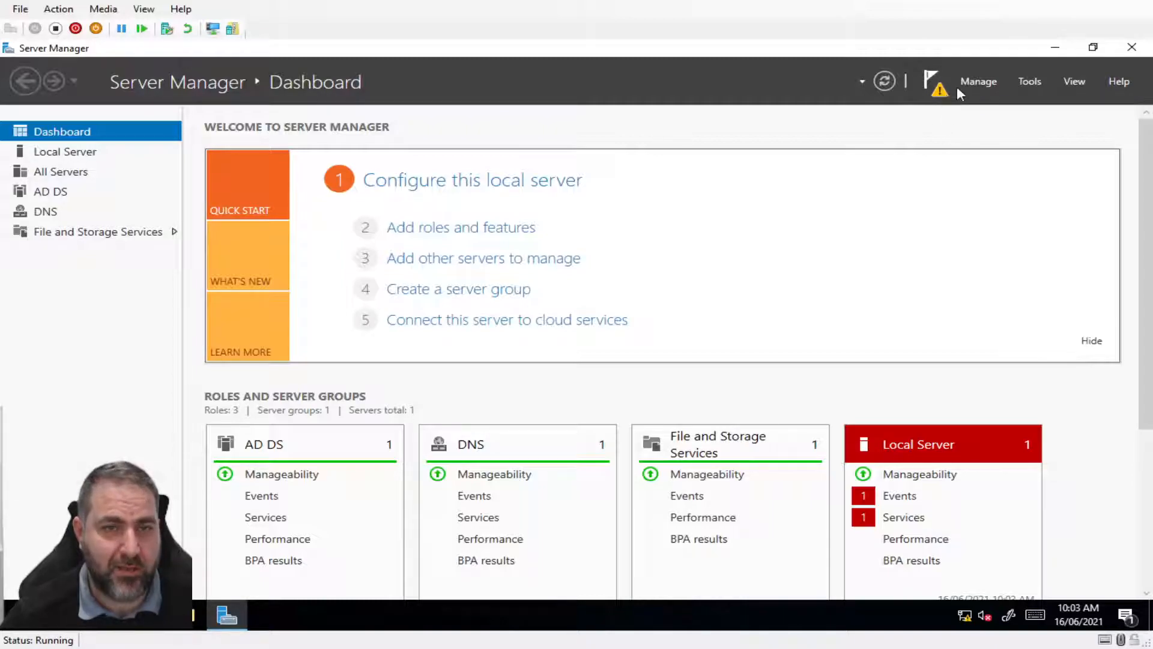
{"action": "left_click", "coordinate": [938, 84]}
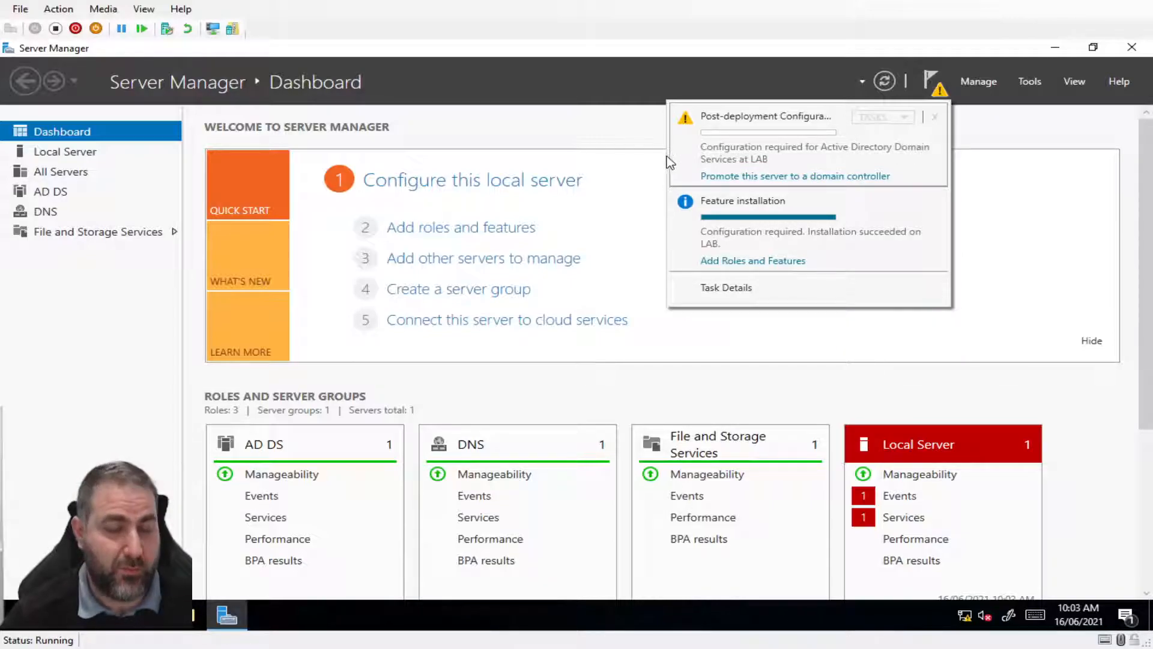
{"action": "left_click", "coordinate": [781, 176]}
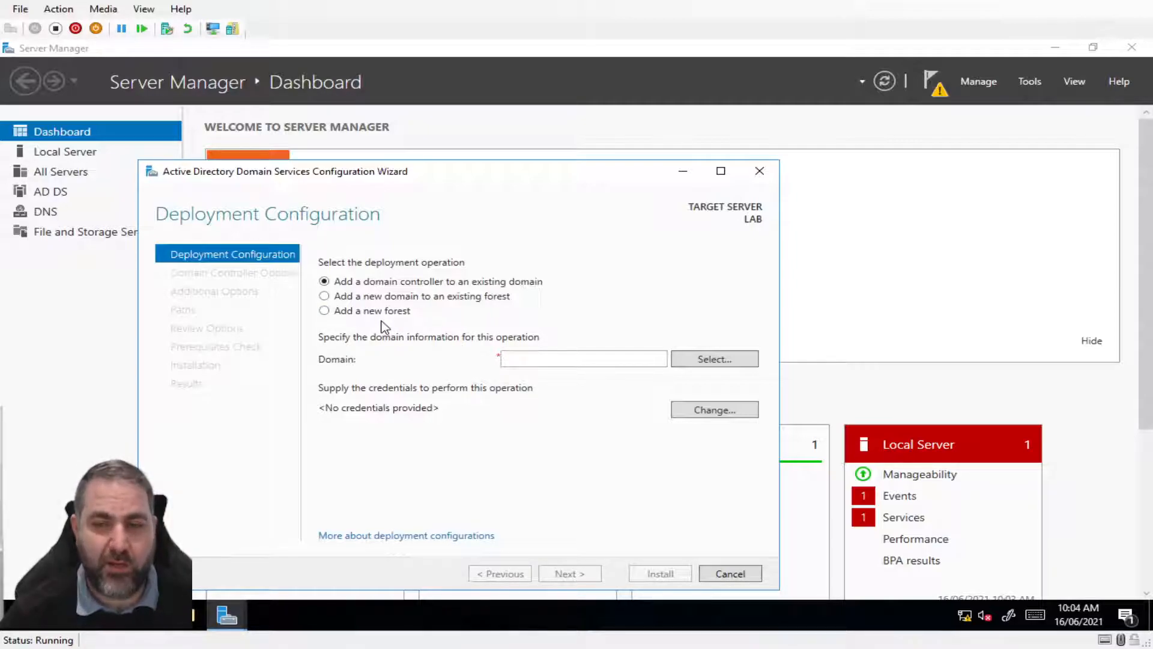
Choose 'Add a new forest' with root domain name LAB.COM, correcting the rejected first entry
{"action": "left_click", "coordinate": [324, 311]}
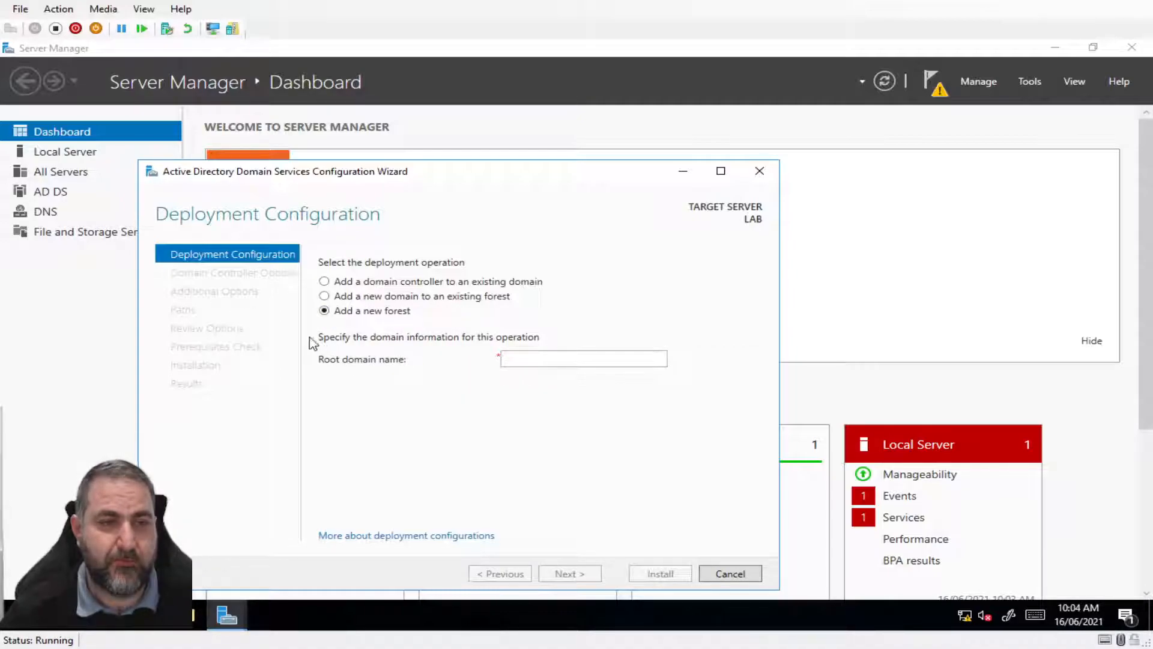
{"action": "left_click", "coordinate": [527, 360]}
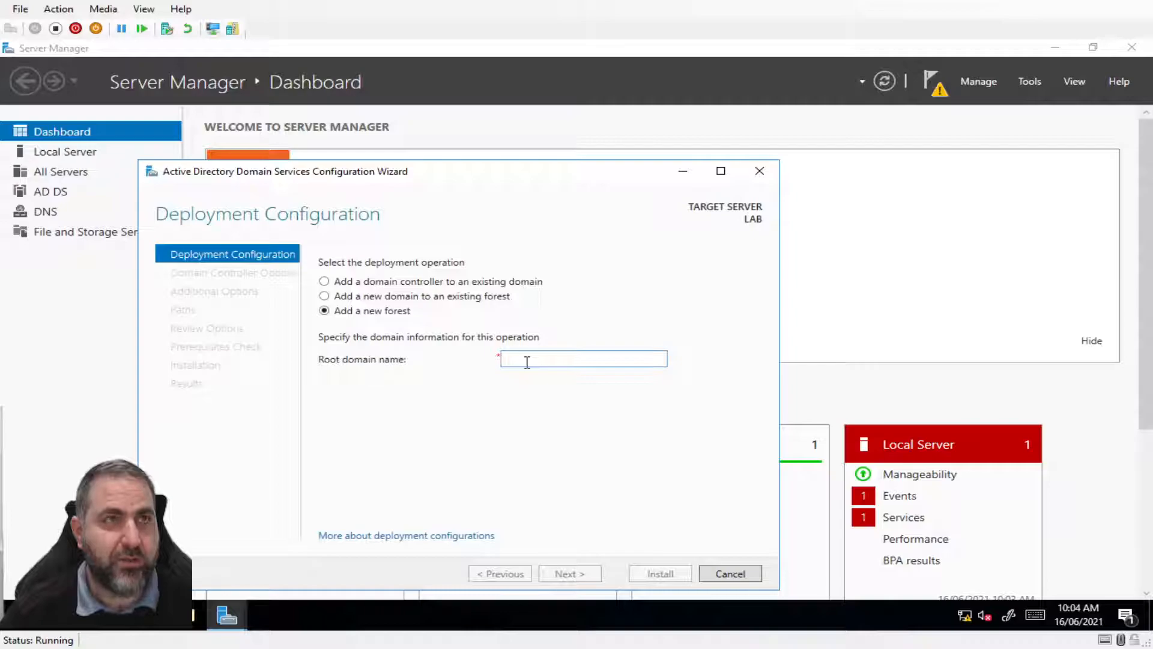
{"action": "type", "text": "LABN"}
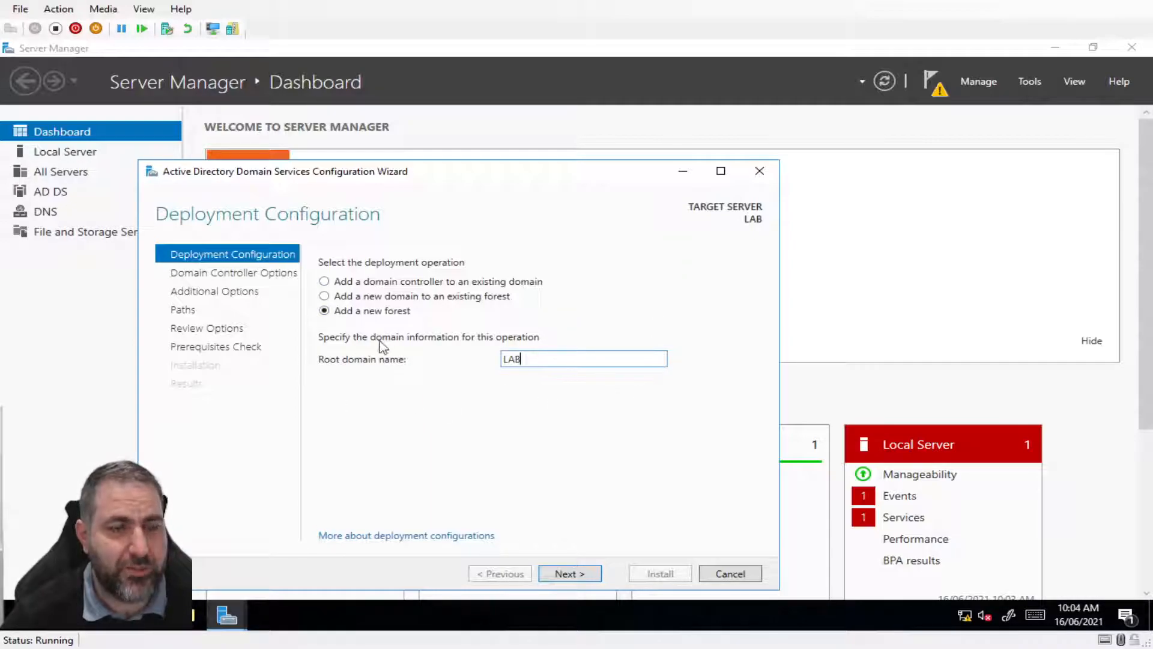
{"action": "left_click", "coordinate": [569, 574]}
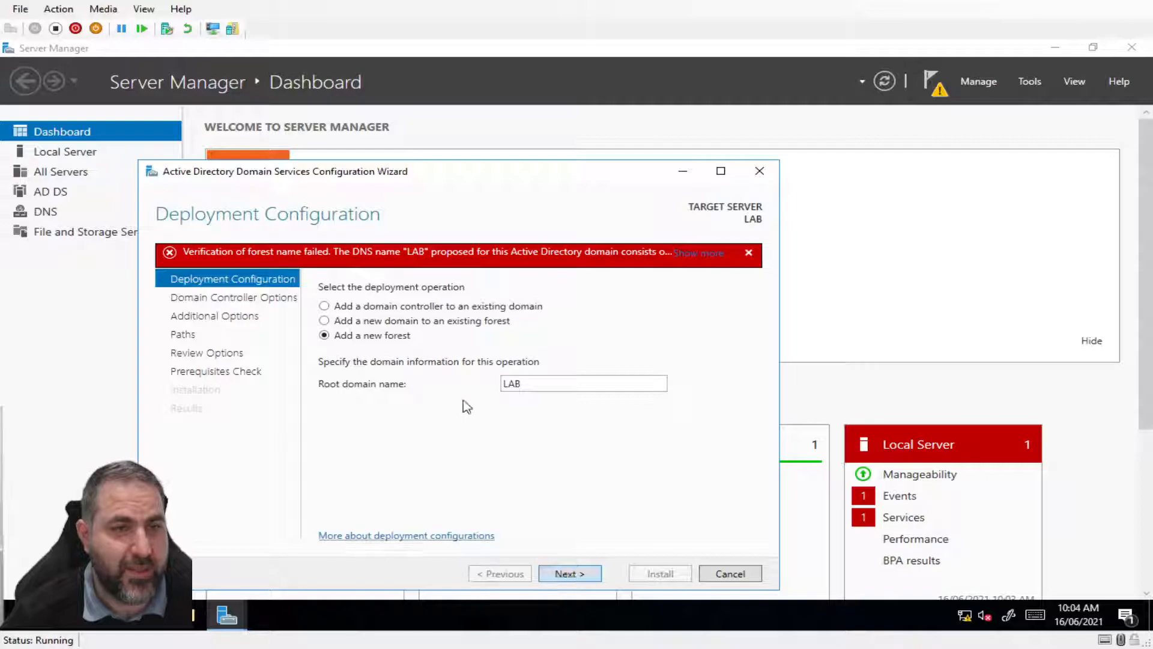
{"action": "double_click", "coordinate": [544, 385]}
{"action": "left_click", "coordinate": [527, 385]}
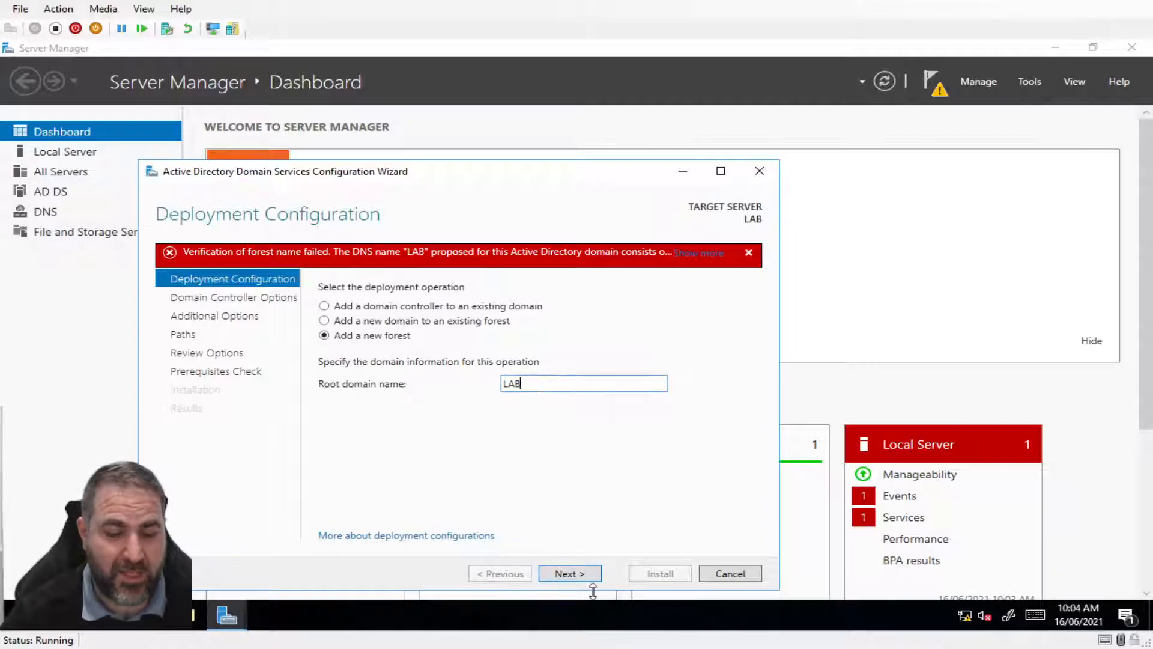
{"action": "type", "text": ".COM"}
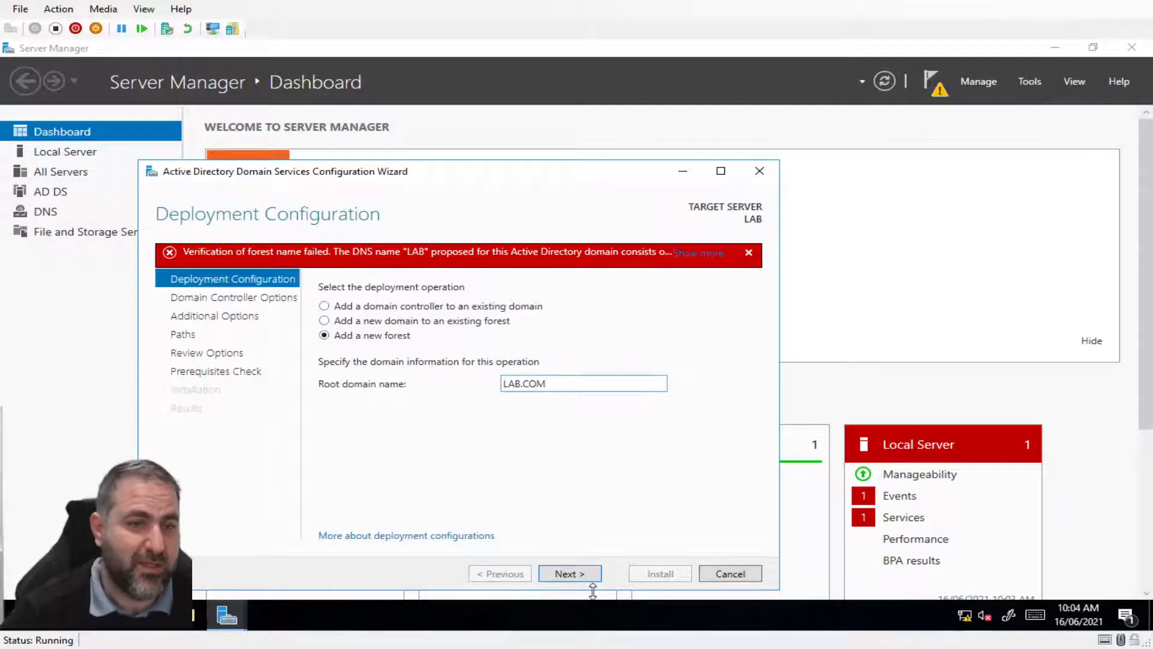
{"action": "left_click", "coordinate": [578, 575]}
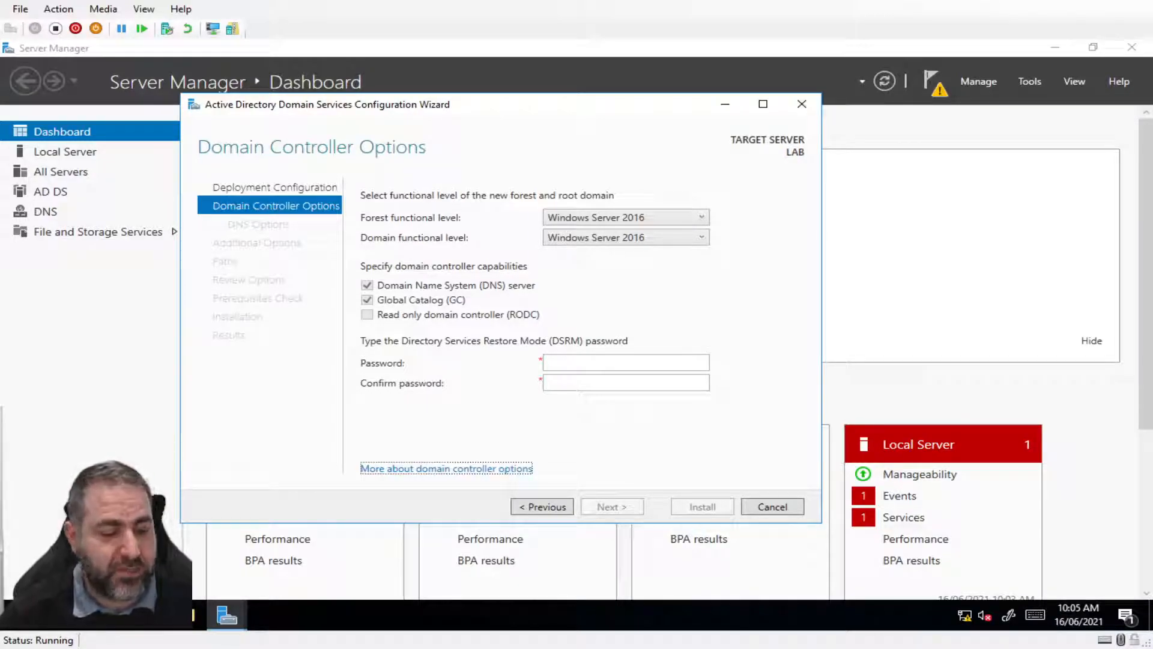
Keep Windows Server 2016 as the forest functional level
{"action": "left_click", "coordinate": [700, 219]}
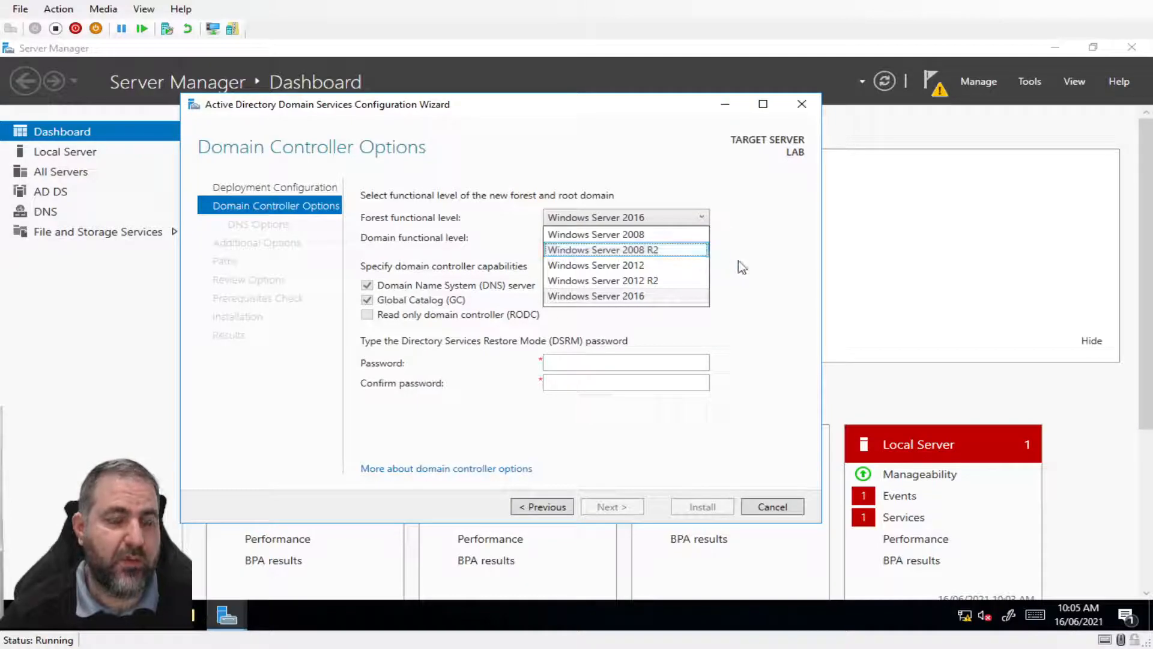
{"action": "left_click", "coordinate": [748, 248]}
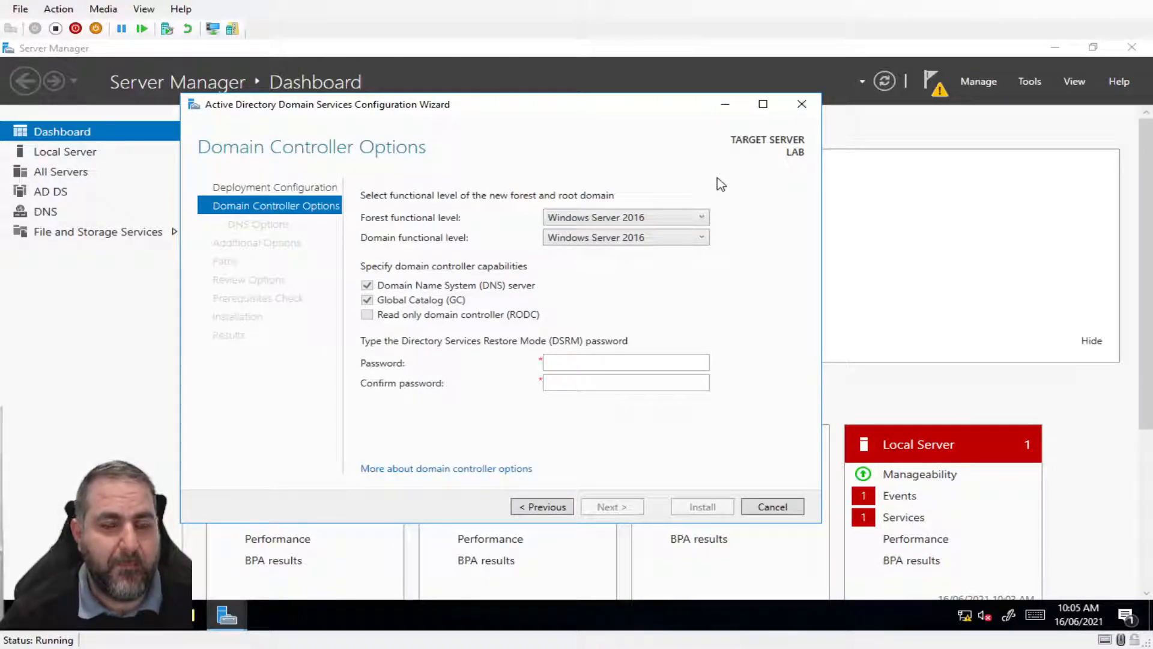
{"action": "left_click", "coordinate": [600, 222]}
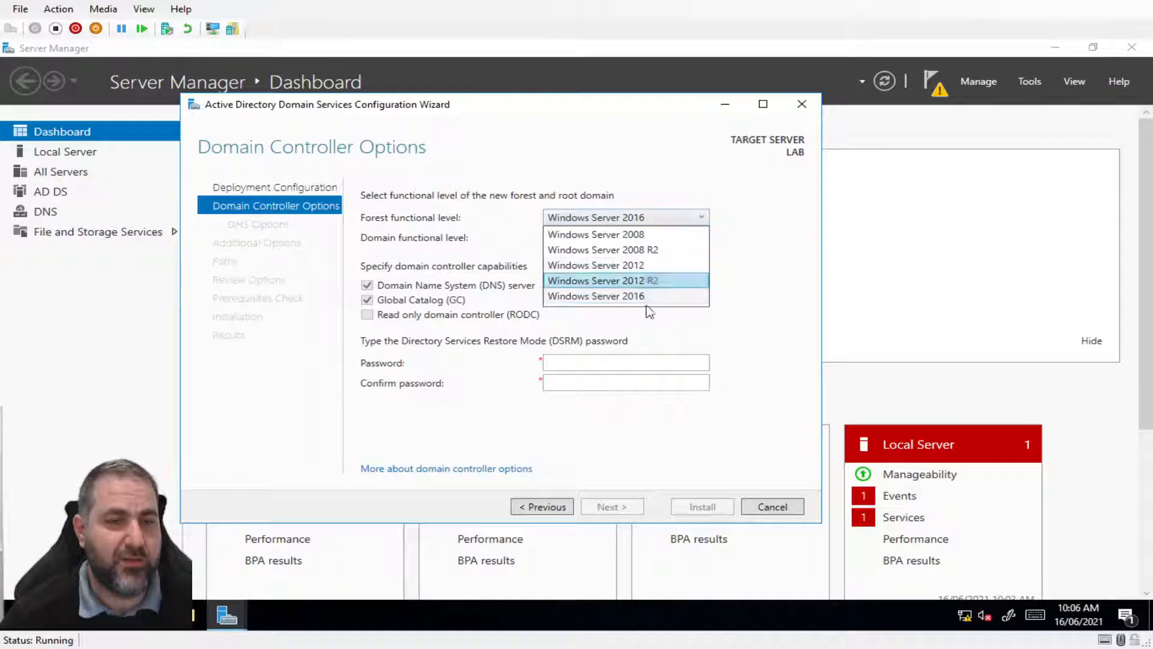
{"action": "left_click", "coordinate": [776, 239]}
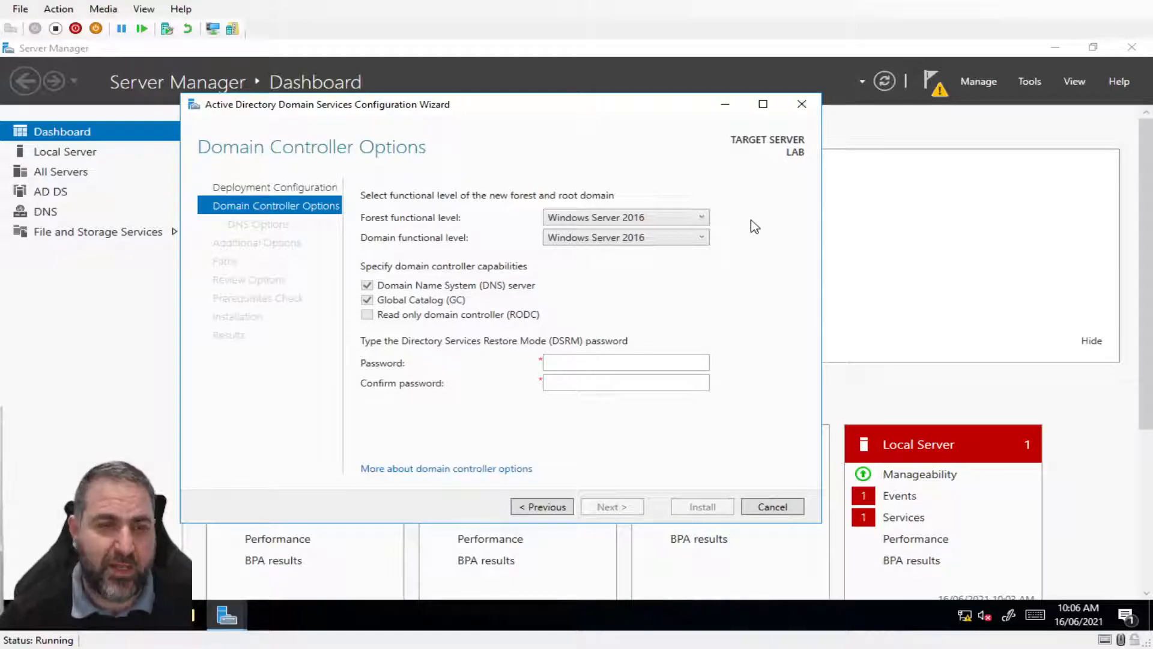
{"action": "left_click", "coordinate": [701, 218]}
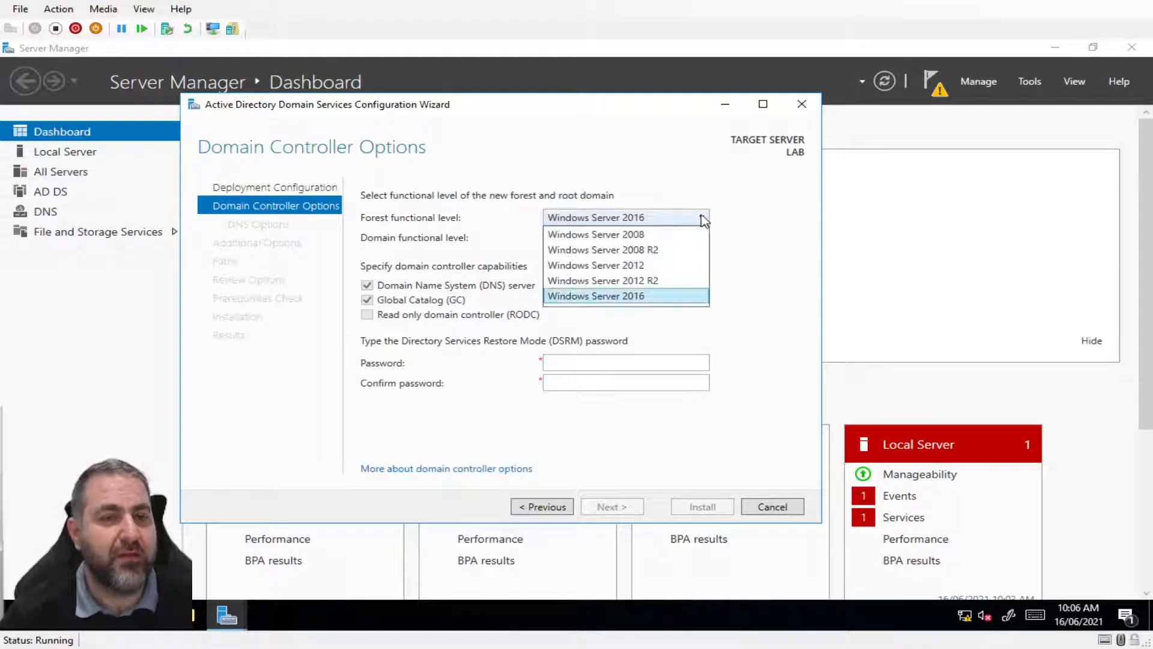
{"action": "left_click", "coordinate": [747, 213]}
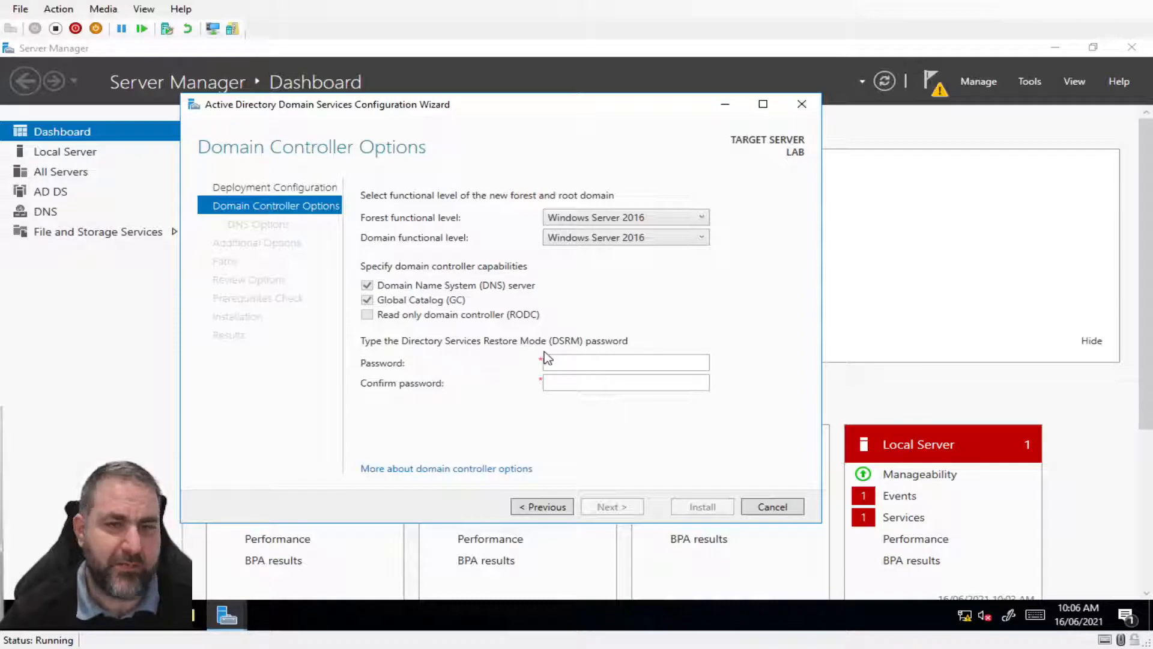
Enter and confirm the DSRM password, then continue to DNS Options
{"action": "left_click", "coordinate": [584, 367]}
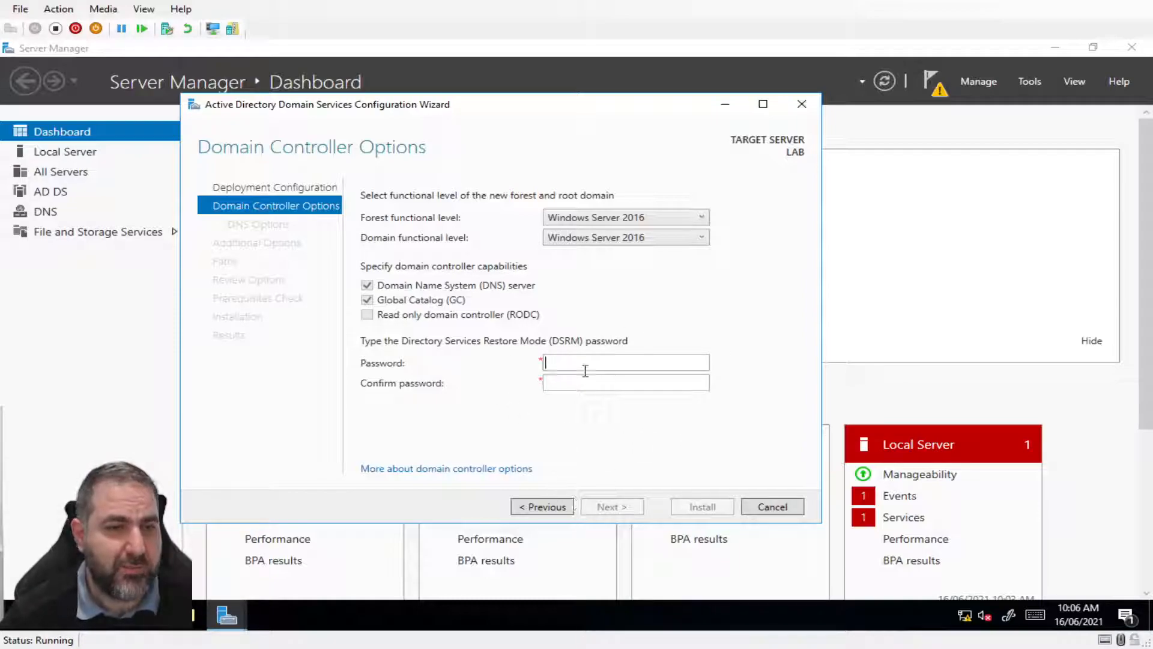
{"action": "type", "text": "•••••"}
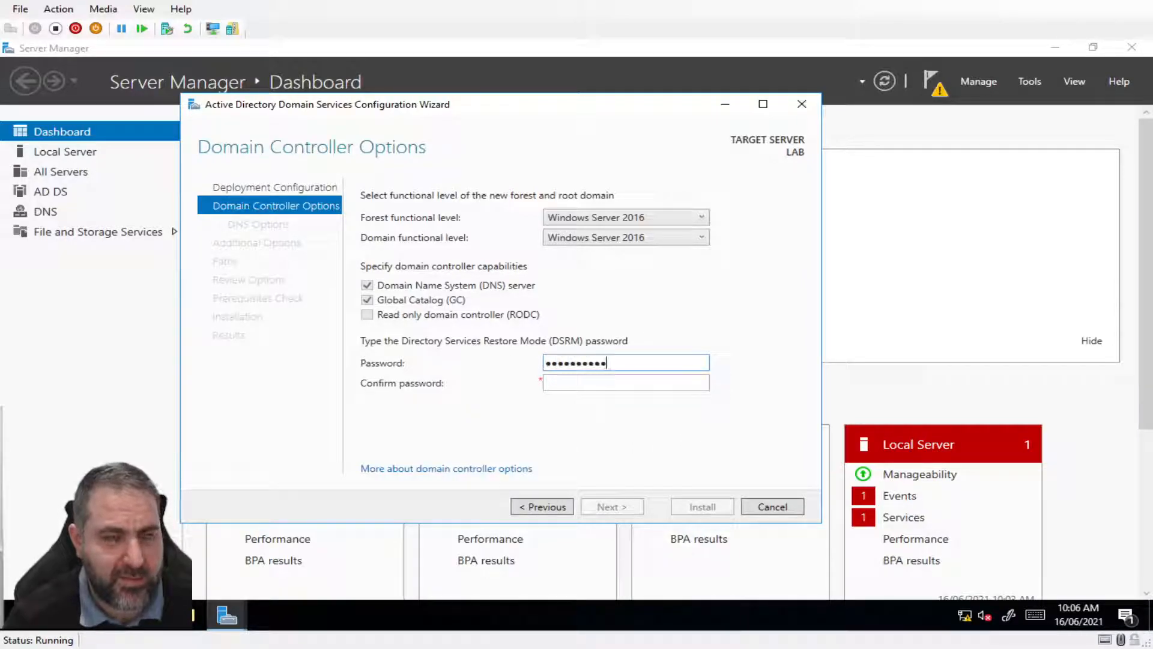
{"action": "type", "text": "•••••"}
{"action": "left_click", "coordinate": [607, 506]}
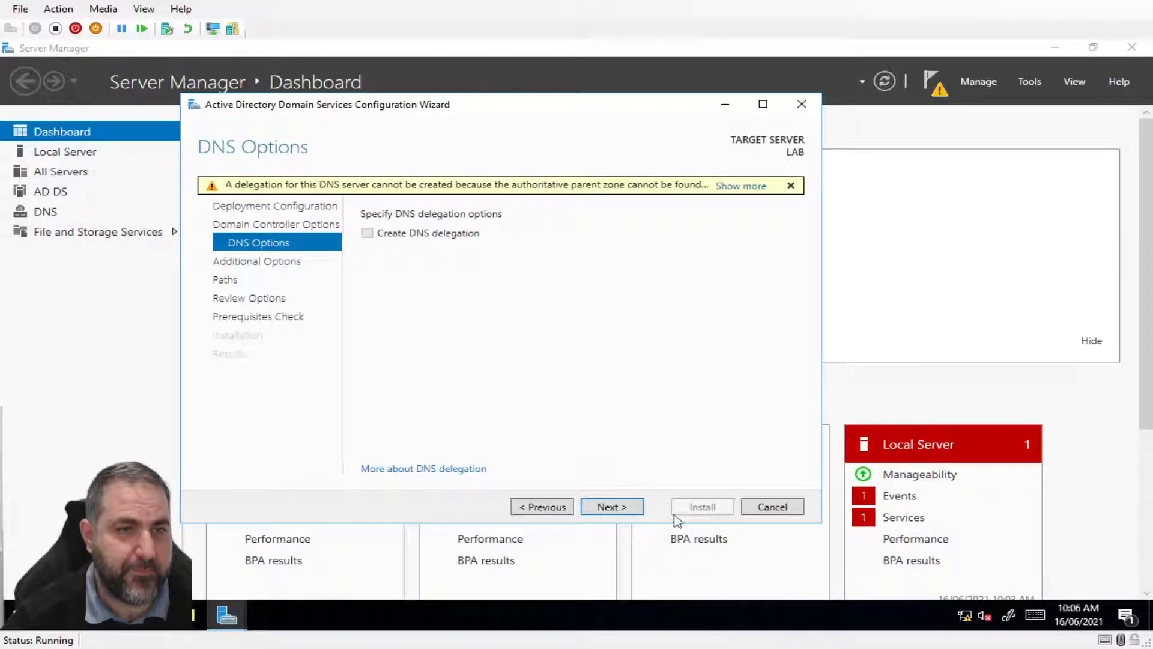
Pass DNS Options, try NetBIOS name LAB, then revert to LAB0 after it is rejected
{"action": "left_click", "coordinate": [604, 509]}
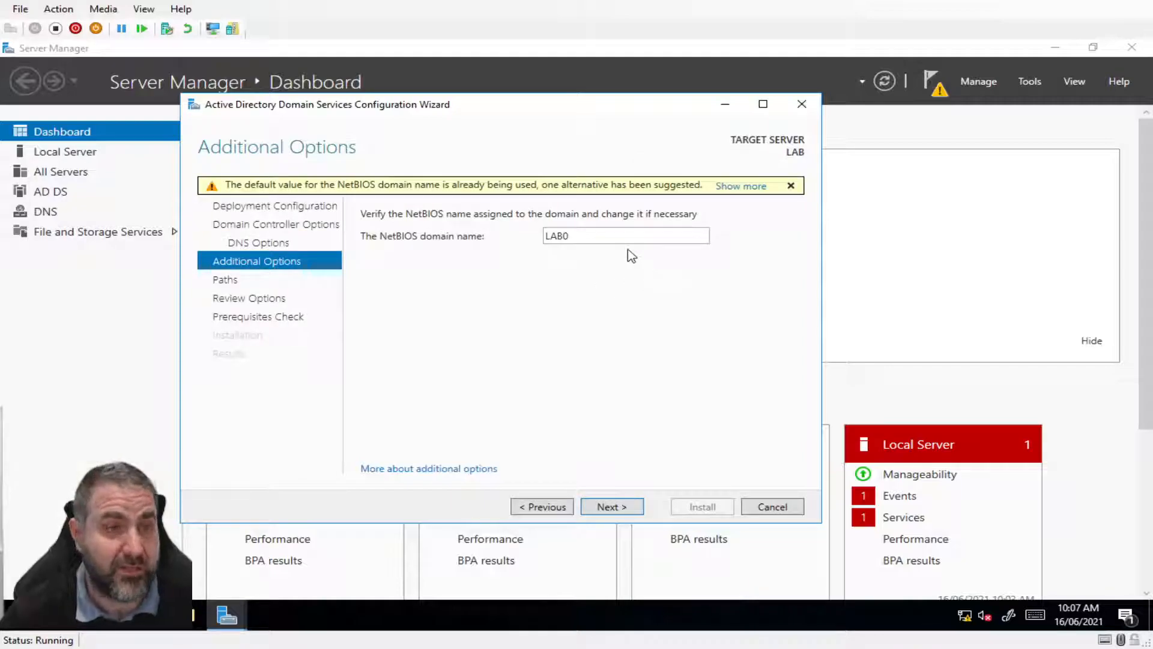
{"action": "double_click", "coordinate": [613, 236]}
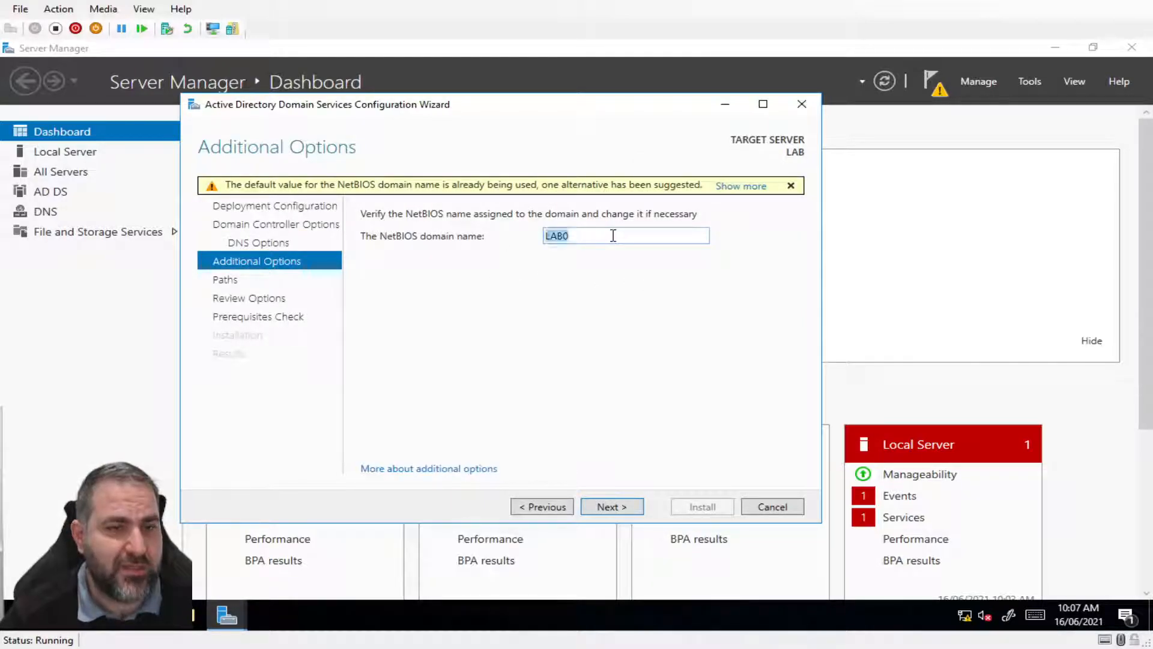
{"action": "left_click", "coordinate": [610, 235]}
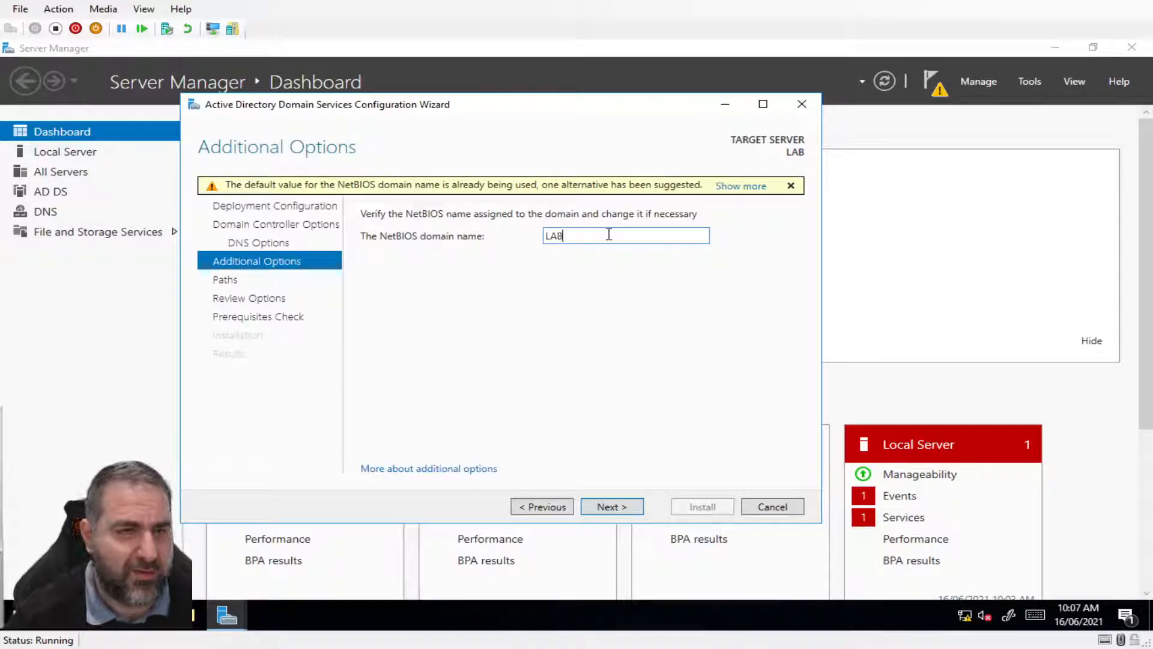
{"action": "left_click", "coordinate": [610, 507]}
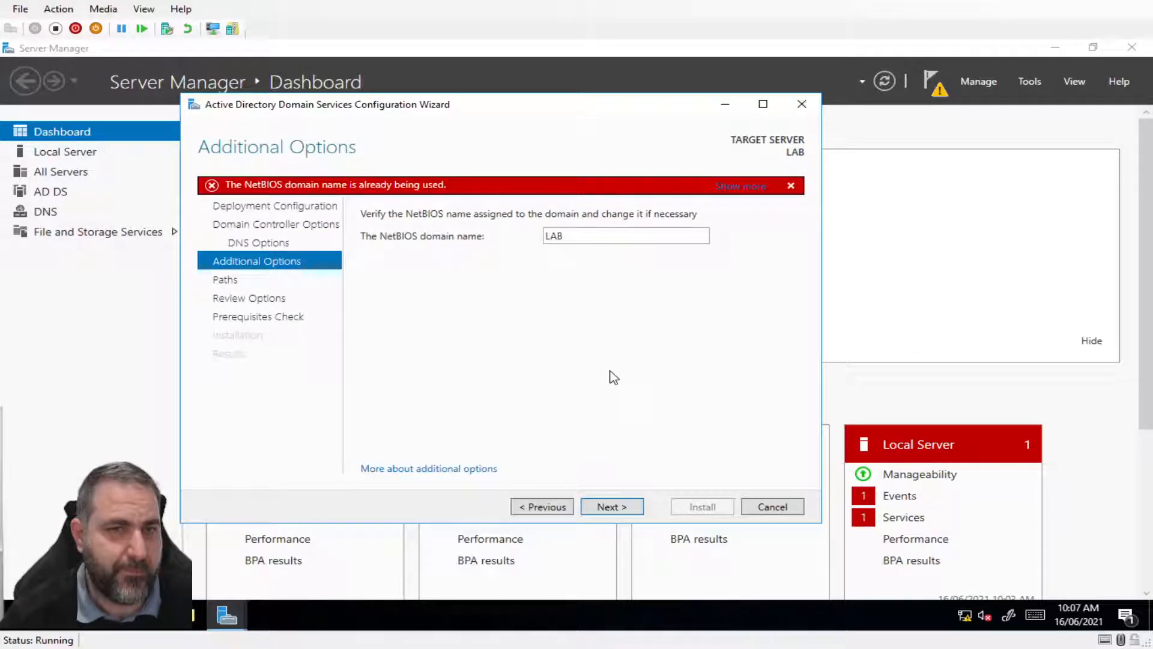
{"action": "double_click", "coordinate": [611, 235]}
{"action": "left_click", "coordinate": [611, 235]}
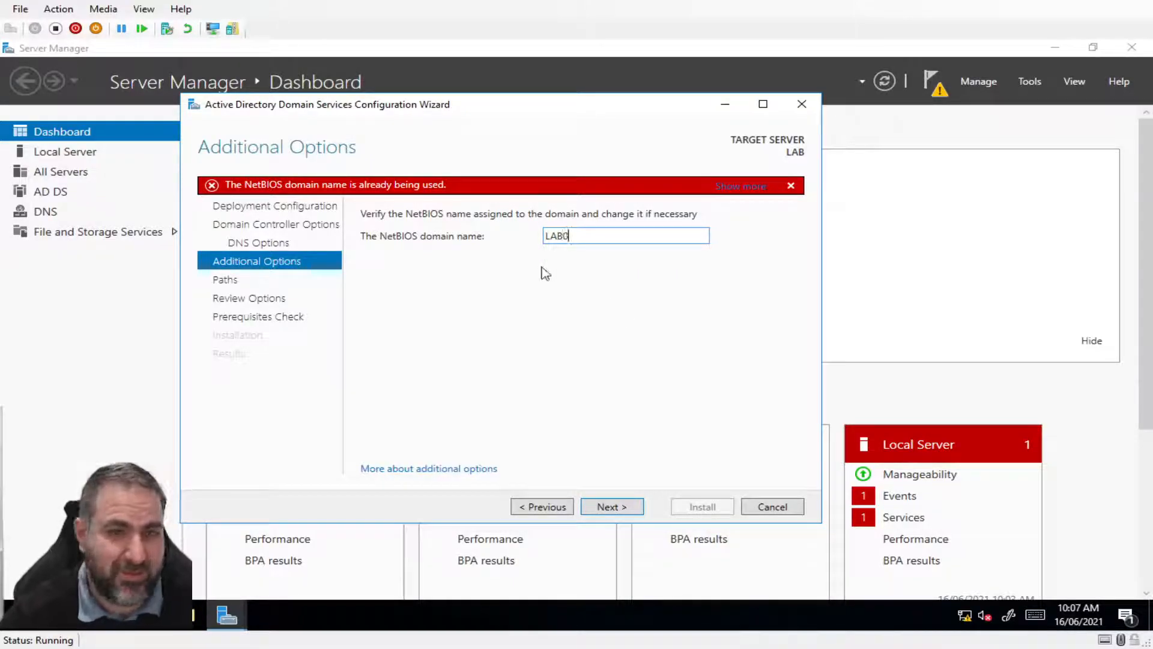
{"action": "left_click", "coordinate": [610, 507]}
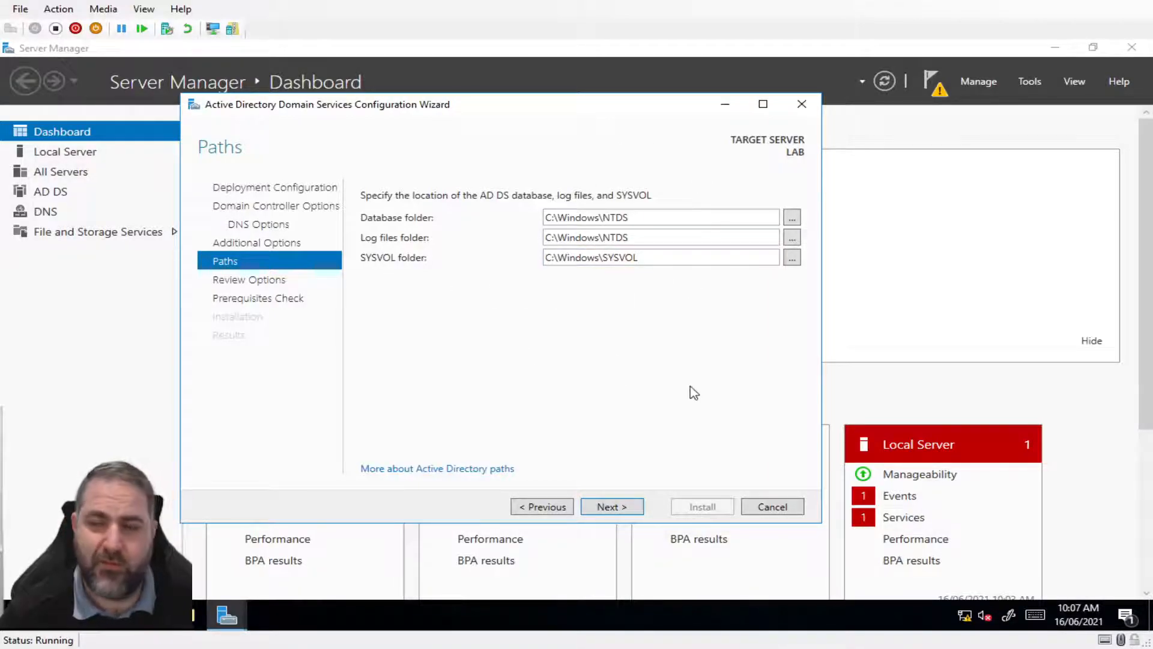
Accept the default C:\Windows\NTDS and C:\Windows\SYSVOL paths and scroll through Review Options
{"action": "left_click", "coordinate": [610, 509]}
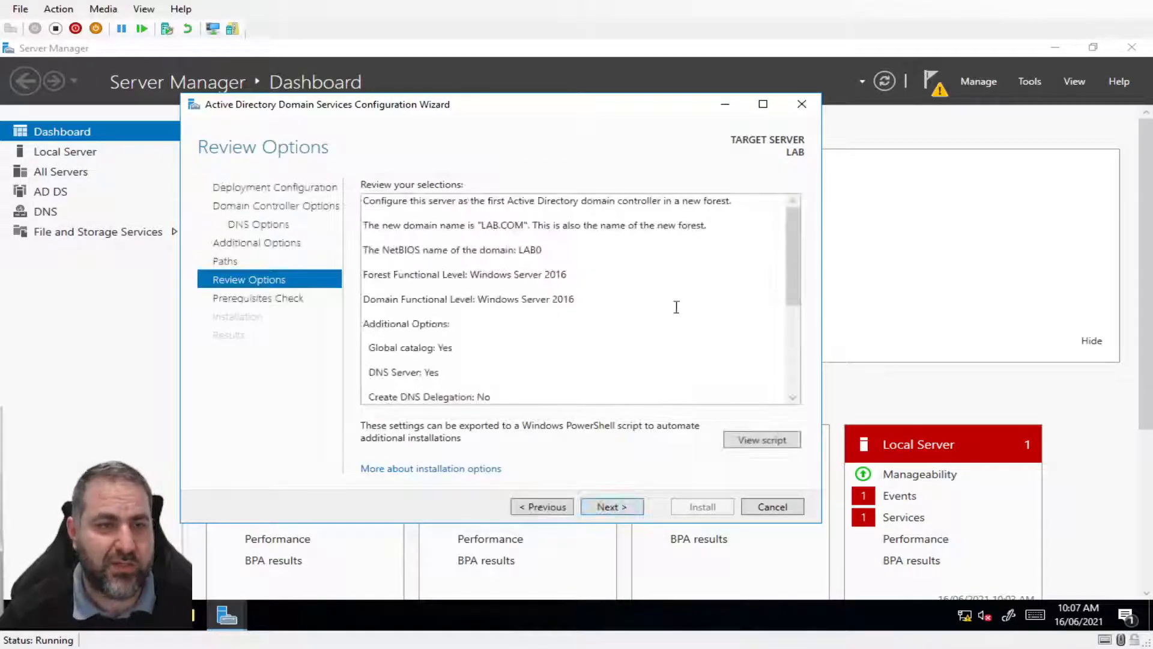
{"action": "scroll", "coordinate": [676, 307], "scroll_direction": "down", "scroll_amount": 3}
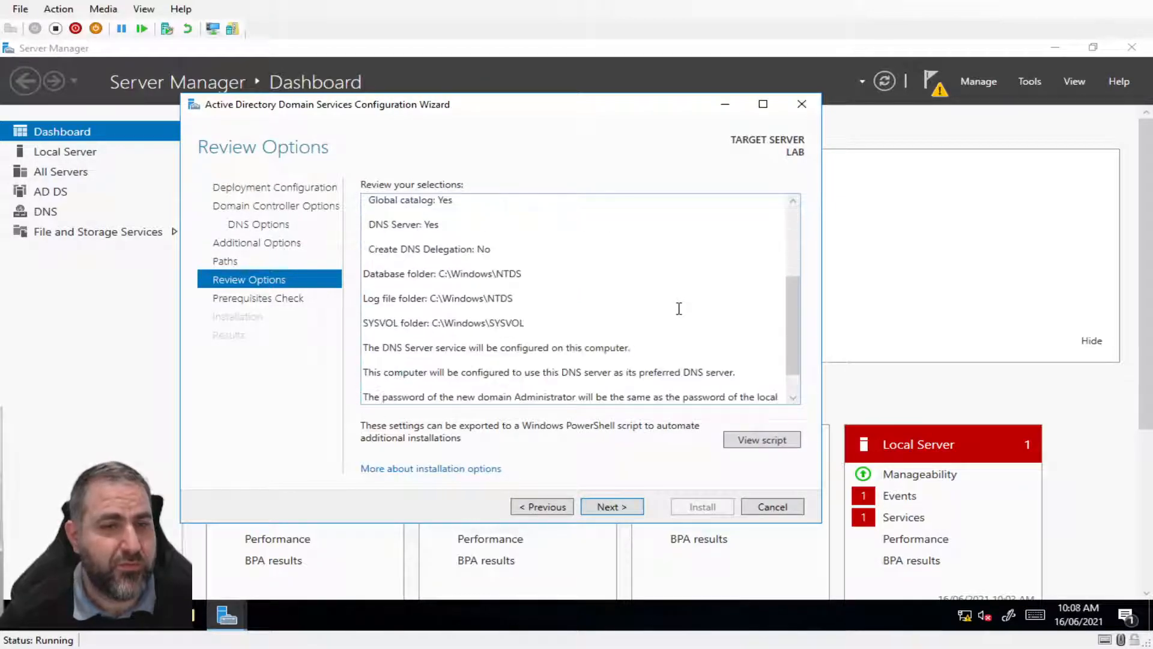
{"action": "scroll", "coordinate": [679, 309], "scroll_direction": "up", "scroll_amount": 3}
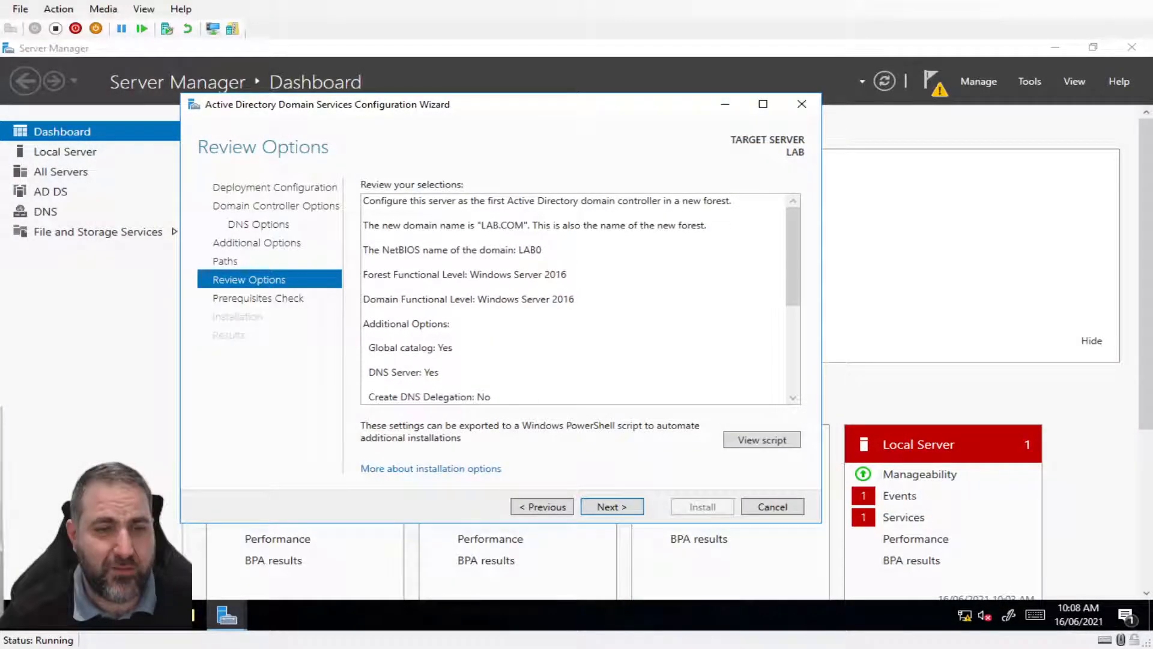
Open the generated Install-ADDSForest script in Notepad and copy its lines from Import-Module on
{"action": "left_click", "coordinate": [760, 439]}
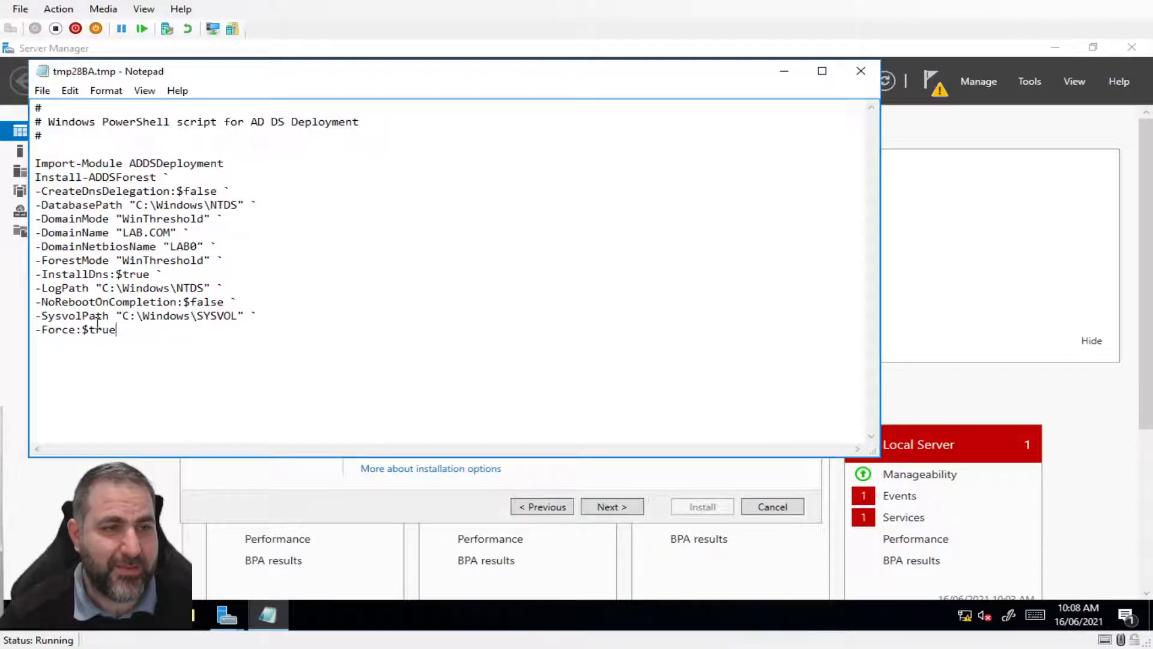
{"action": "left_click_drag", "start_coordinate": [118, 330], "coordinate": [18, 152]}
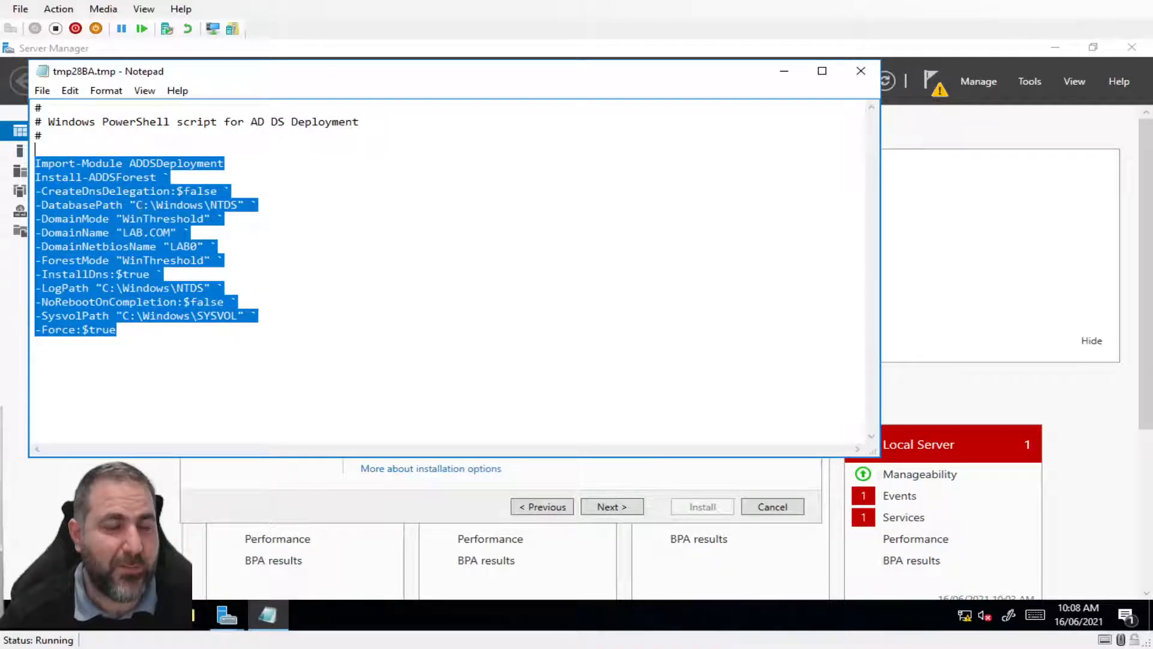
{"action": "right_click", "coordinate": [92, 173]}
{"action": "left_click", "coordinate": [120, 224]}
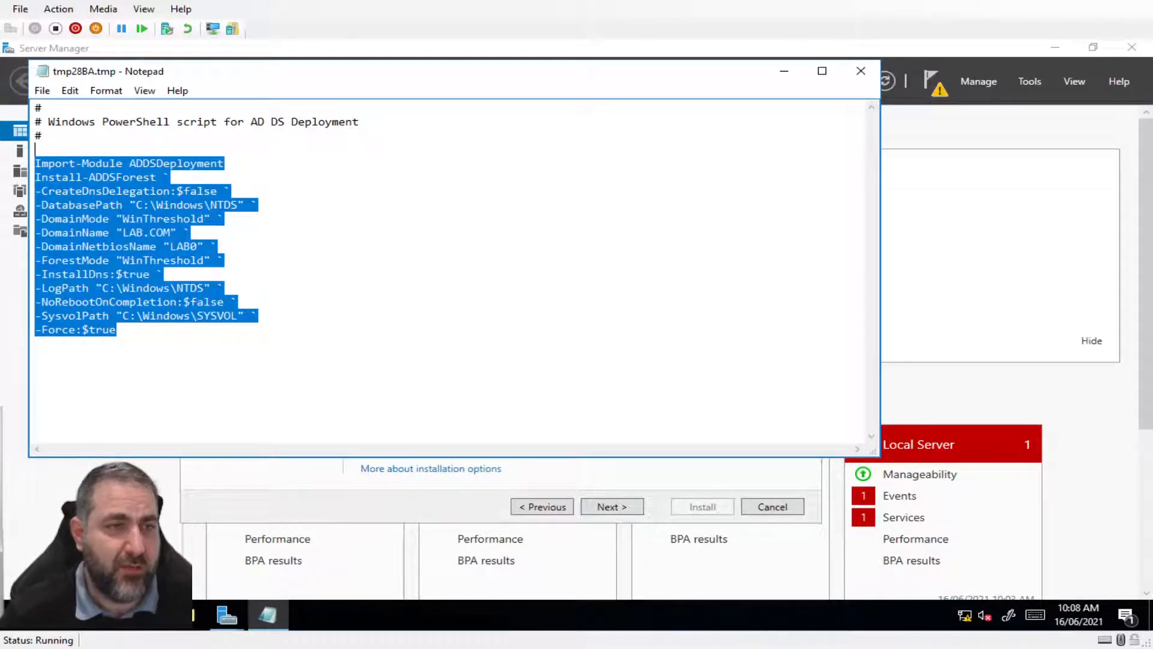
Add and remove a blank line at the top of the script, then set Notepad aside
{"action": "left_click", "coordinate": [61, 151]}
{"action": "key", "text": "Return"}
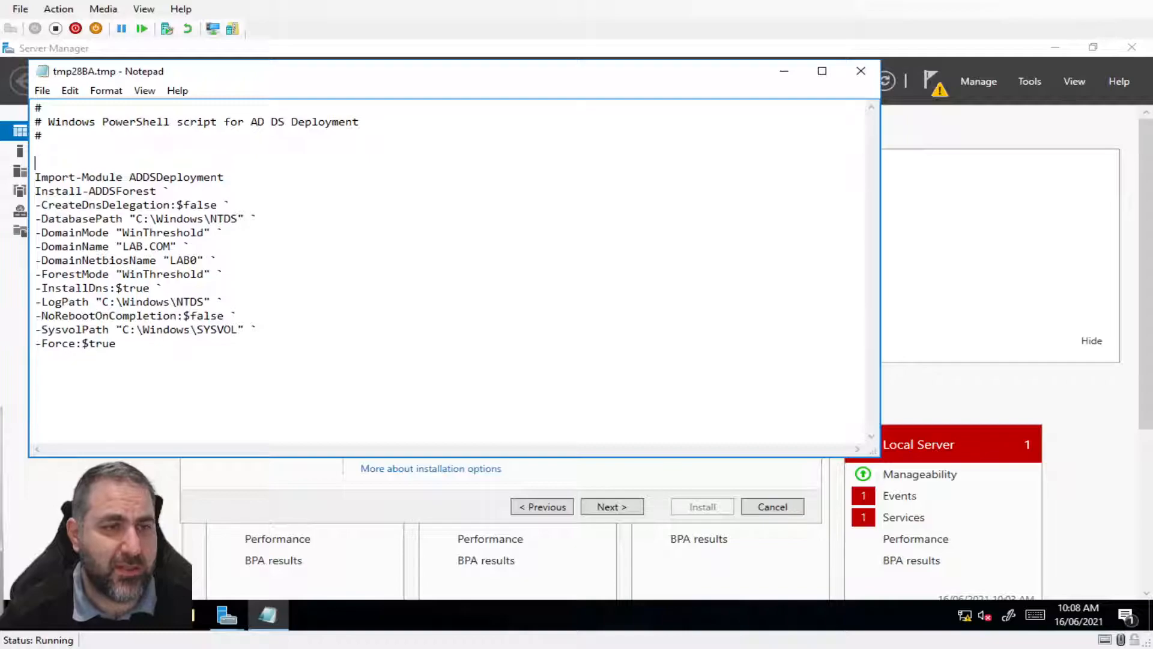
{"action": "key", "text": "BackSpace"}
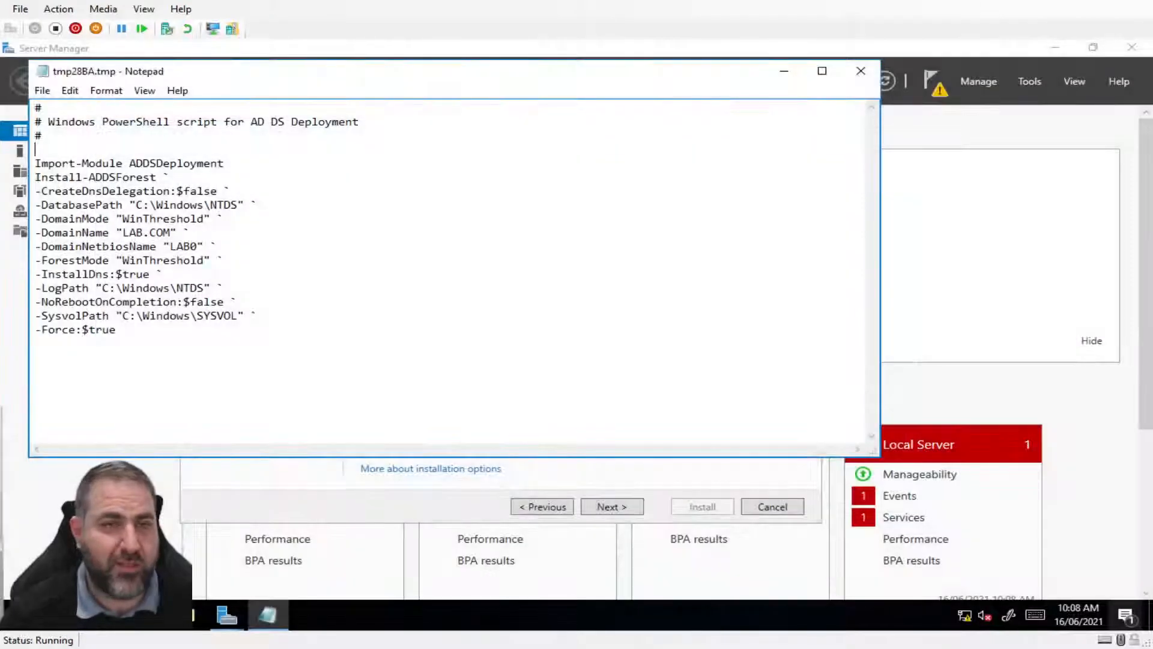
{"action": "left_click", "coordinate": [784, 70]}
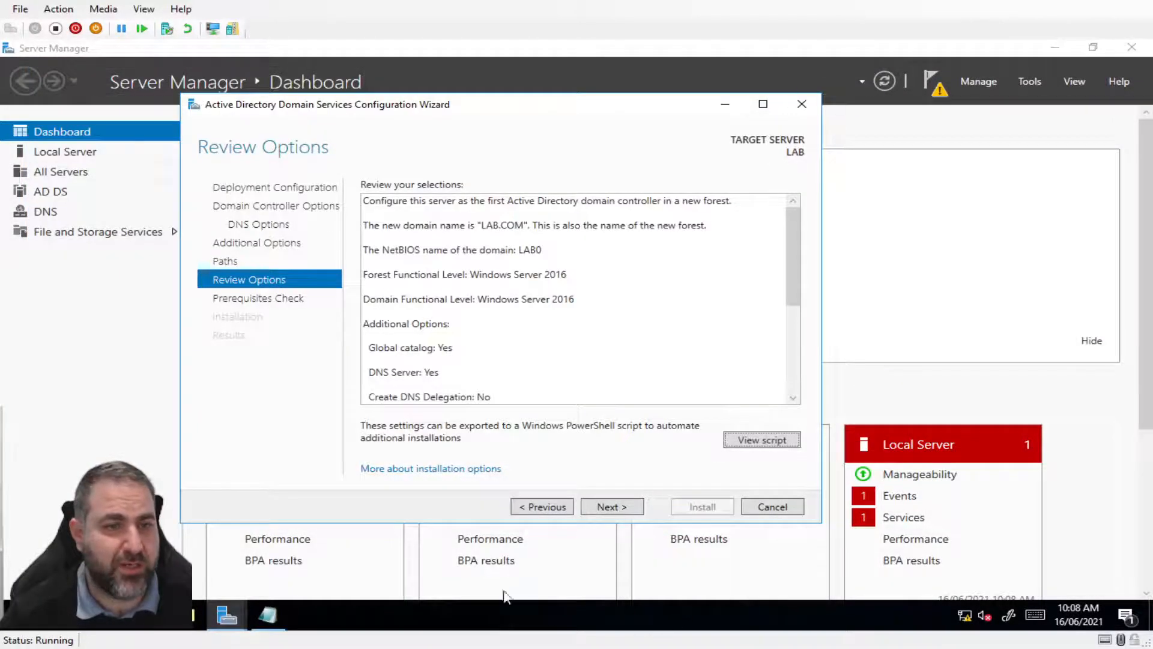
Run the prerequisites check and install AD DS to make LAB a domain controller
{"action": "left_click", "coordinate": [621, 512]}
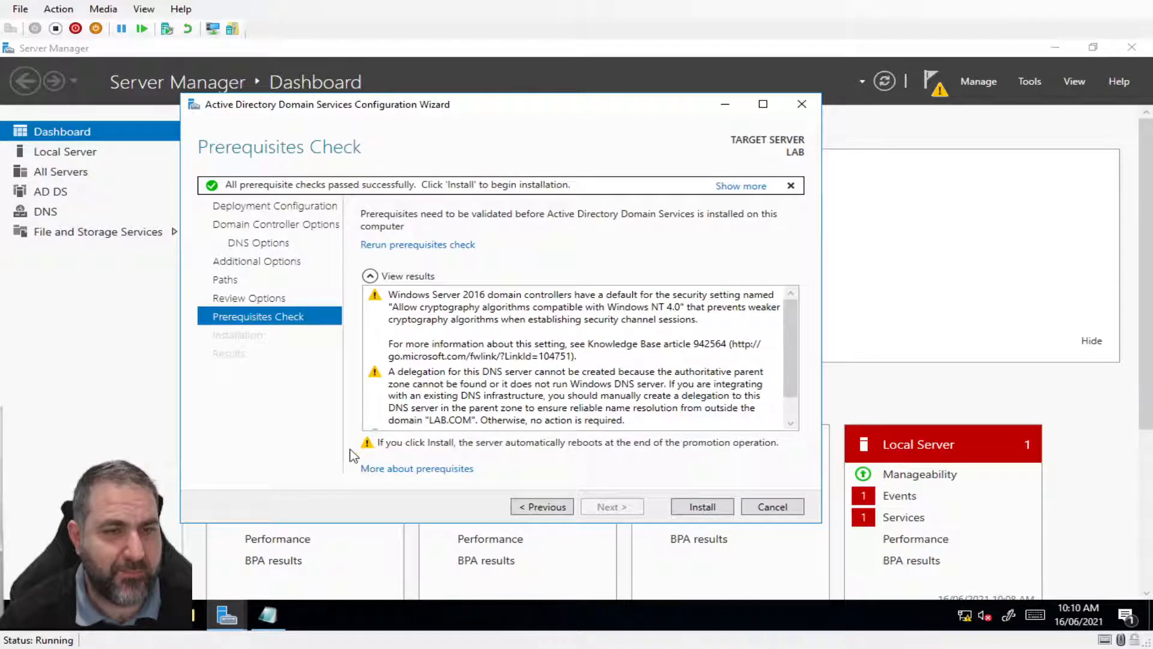
{"action": "left_click", "coordinate": [700, 508]}
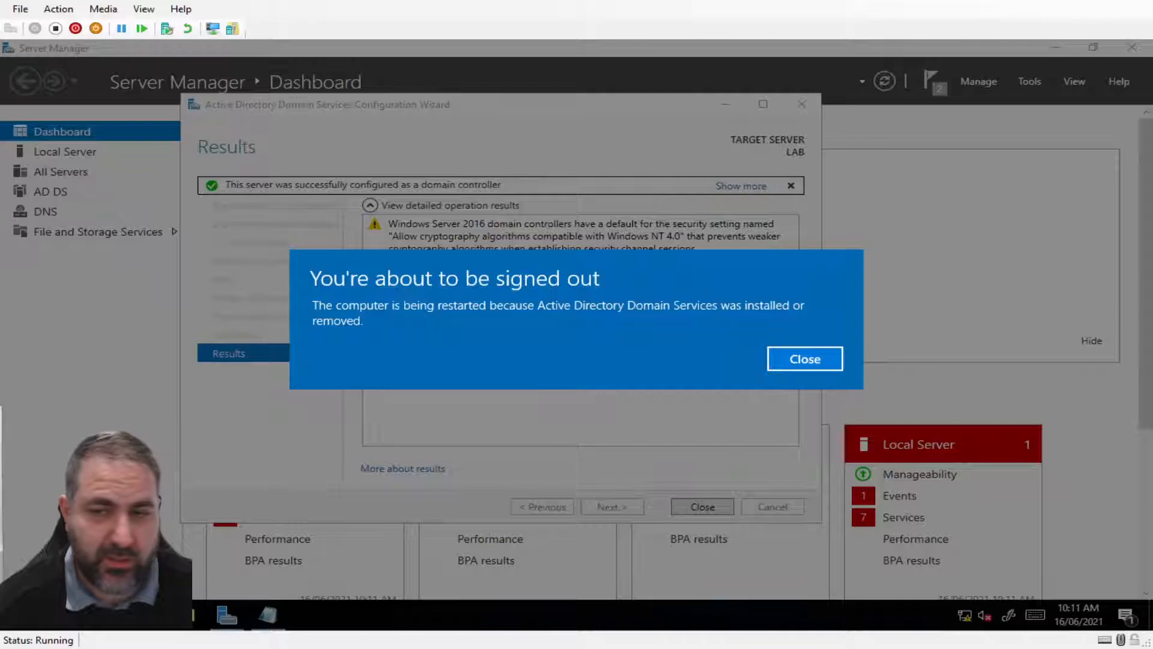
Let the VM reboot, then sign in as LAB0\Administrator with the account password
{"action": "left_click", "coordinate": [804, 361]}
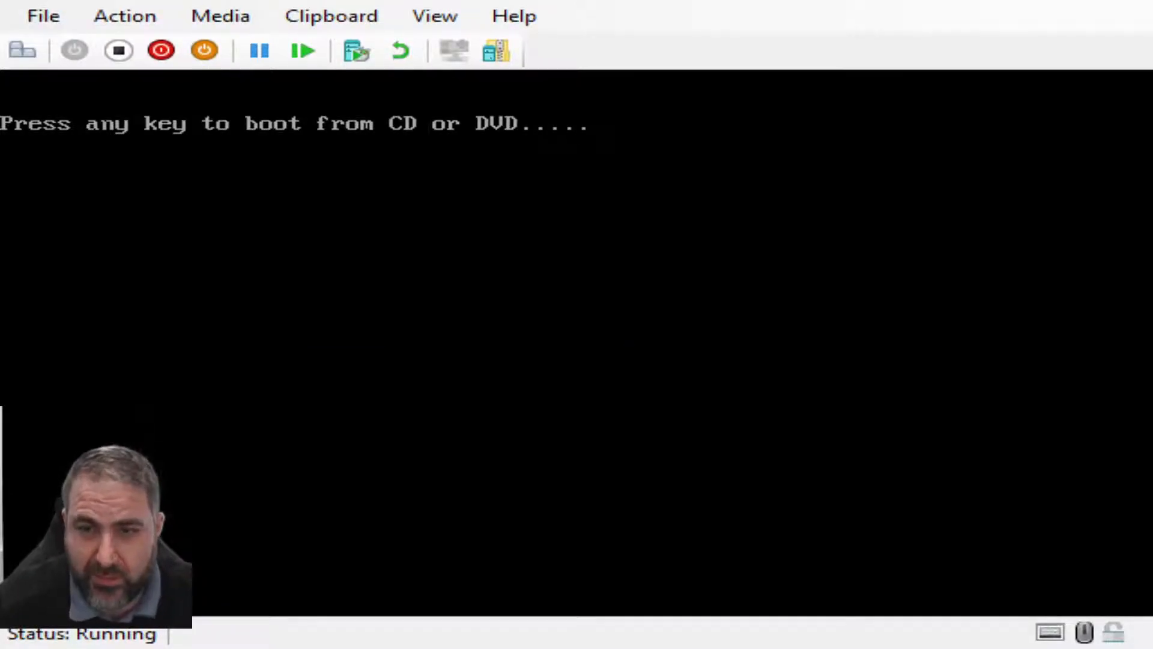
{"action": "key", "text": "Return"}
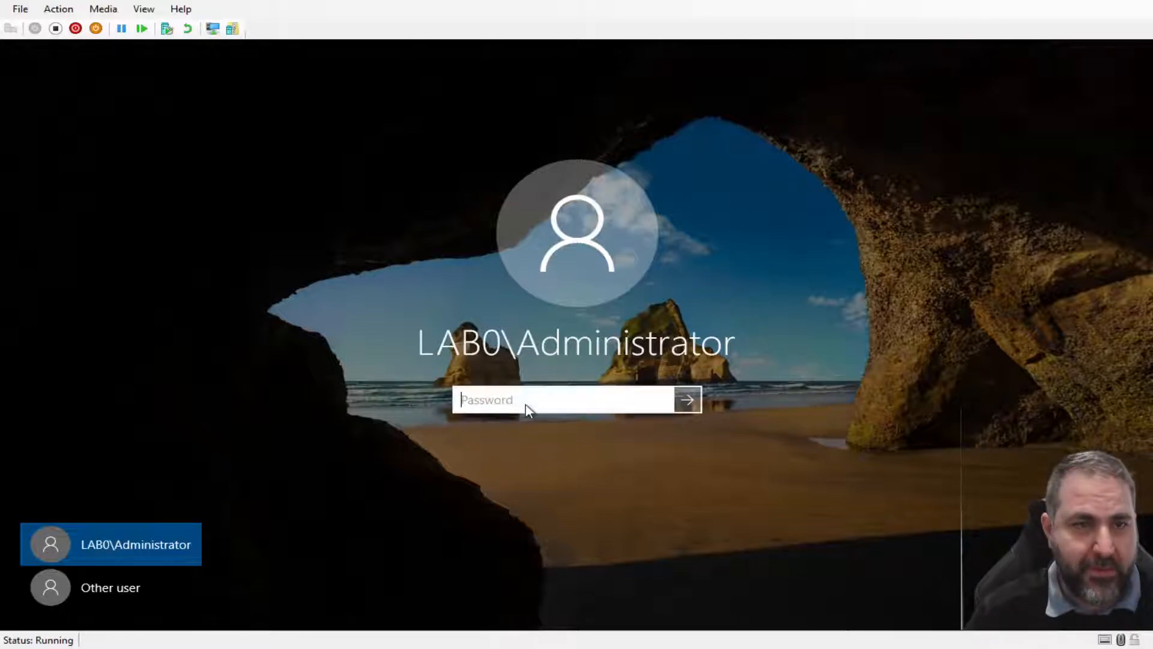
{"action": "type", "text": "Passw0rd123!"}
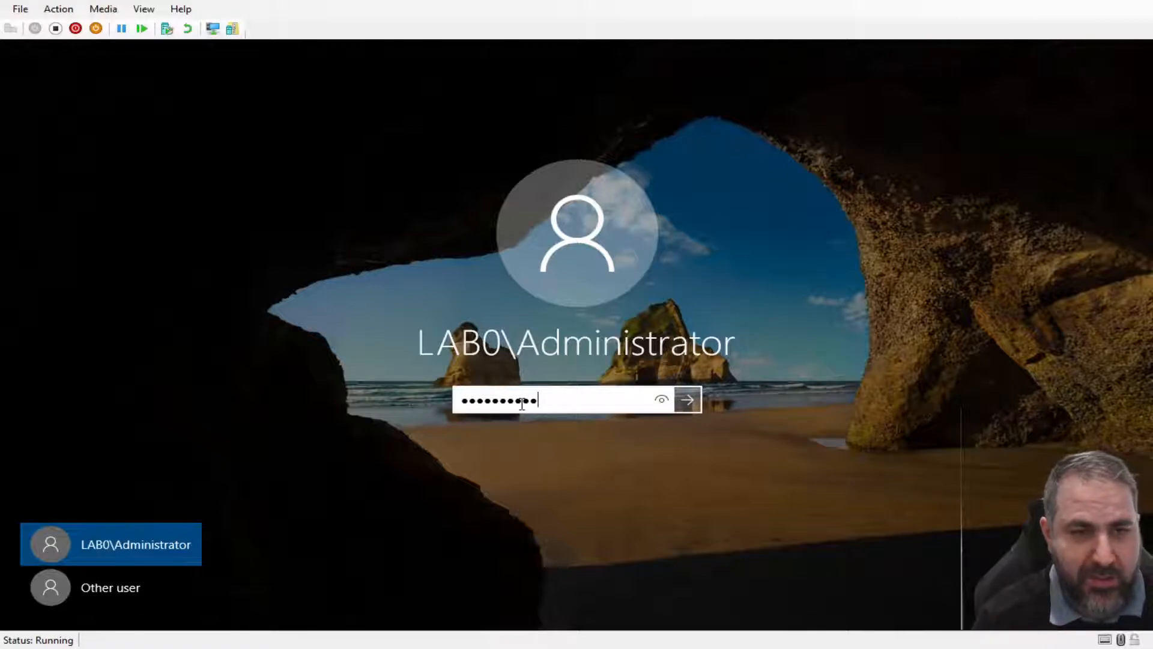
{"action": "key", "text": "Return"}
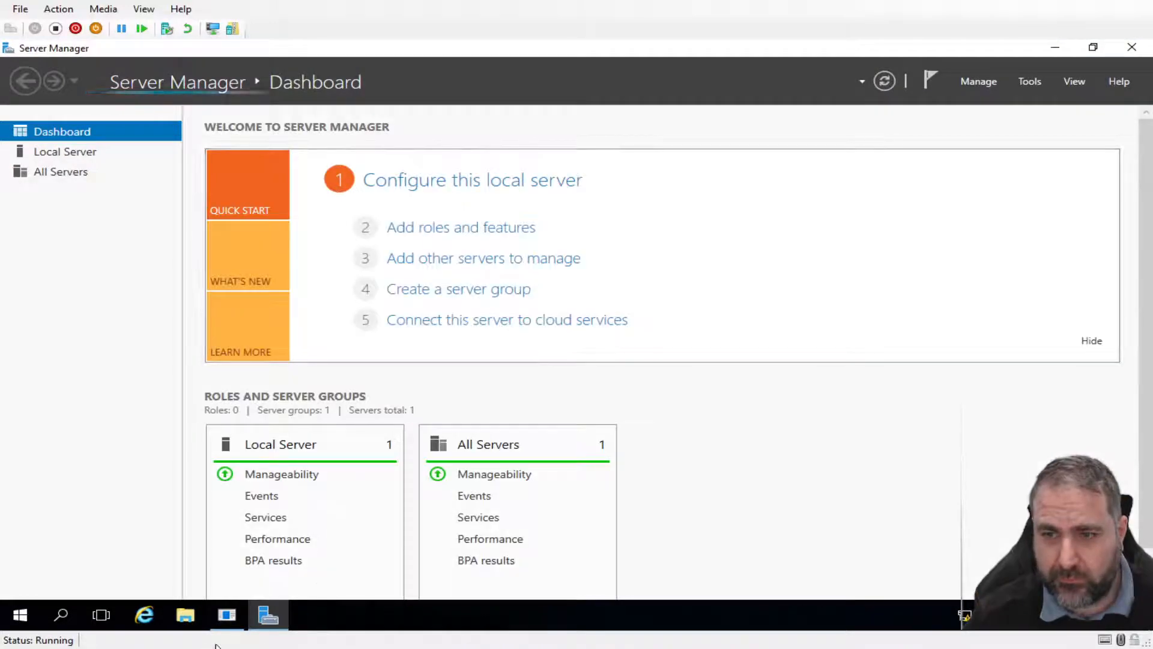
Dismiss the Shutdown Event Tracker, launch Active Directory Users and Computers, and expand LAB.COM
{"action": "left_click", "coordinate": [226, 614]}
{"action": "left_click", "coordinate": [638, 433]}
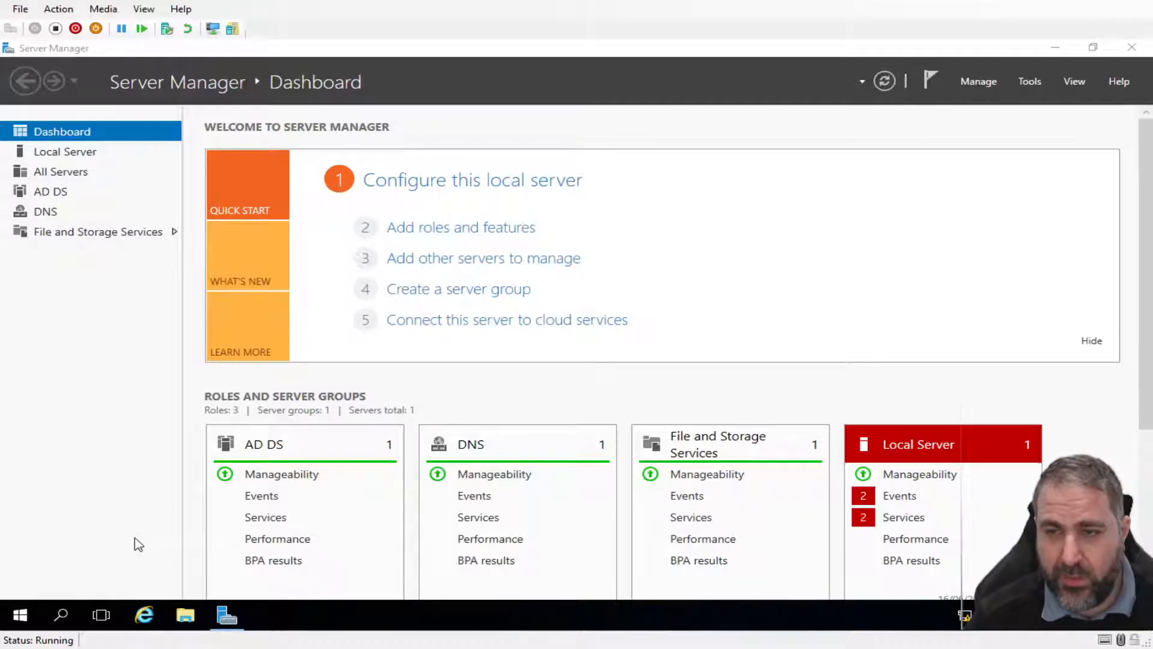
{"action": "left_click", "coordinate": [975, 85]}
{"action": "left_click", "coordinate": [1027, 84]}
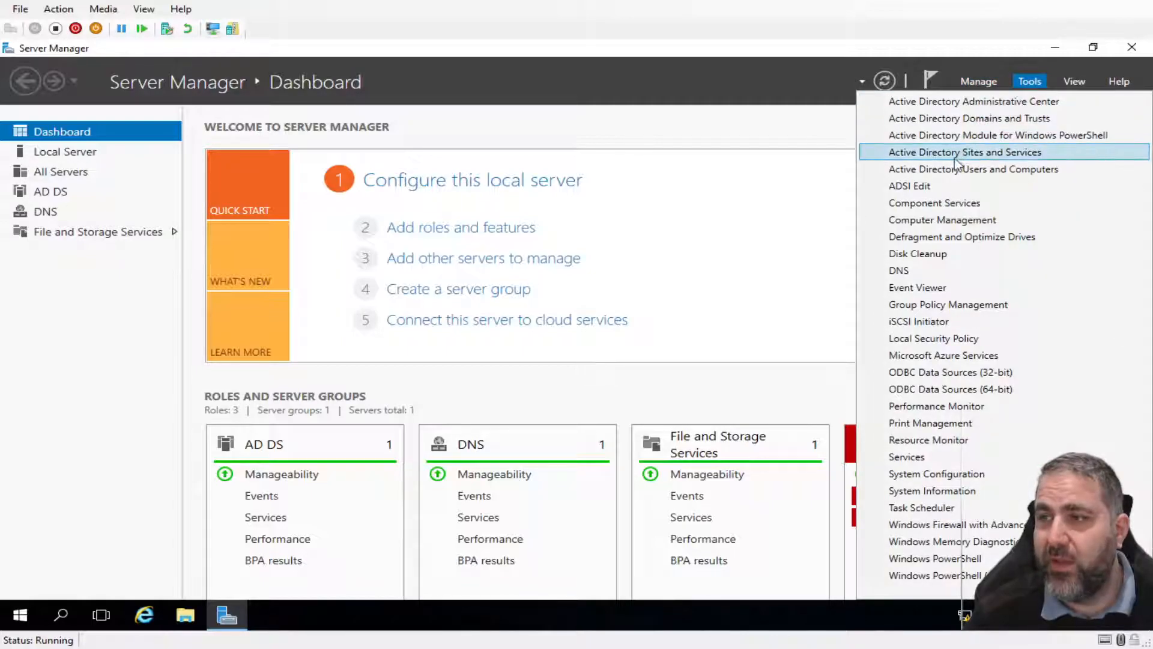
{"action": "left_click", "coordinate": [952, 171]}
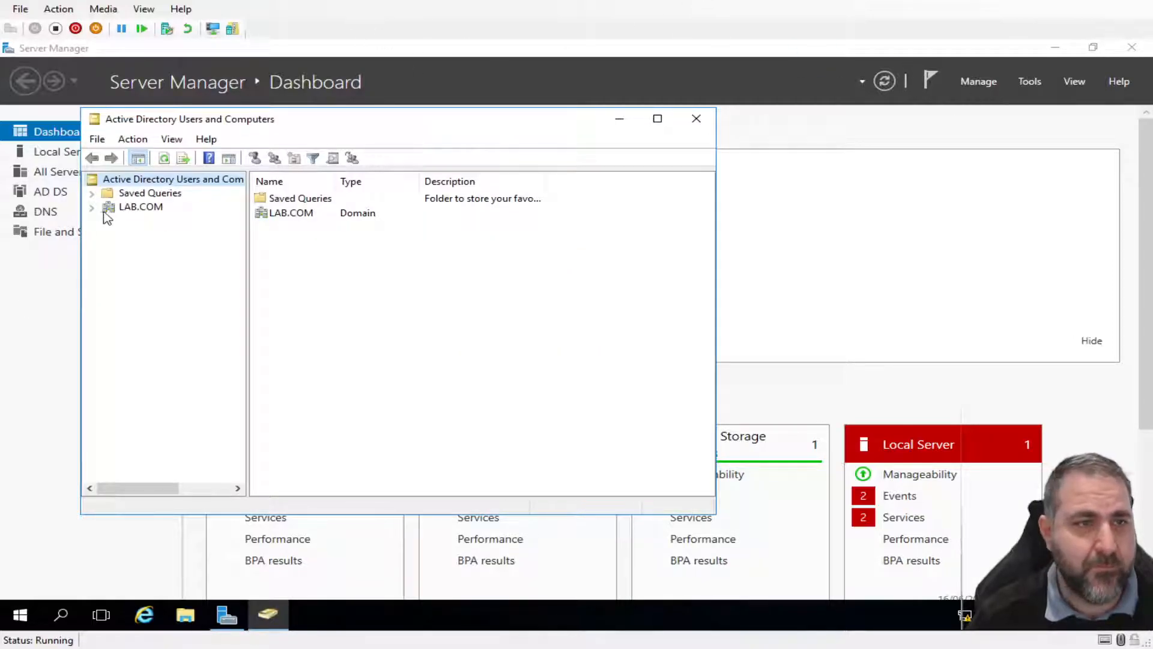
{"action": "left_click", "coordinate": [92, 207]}
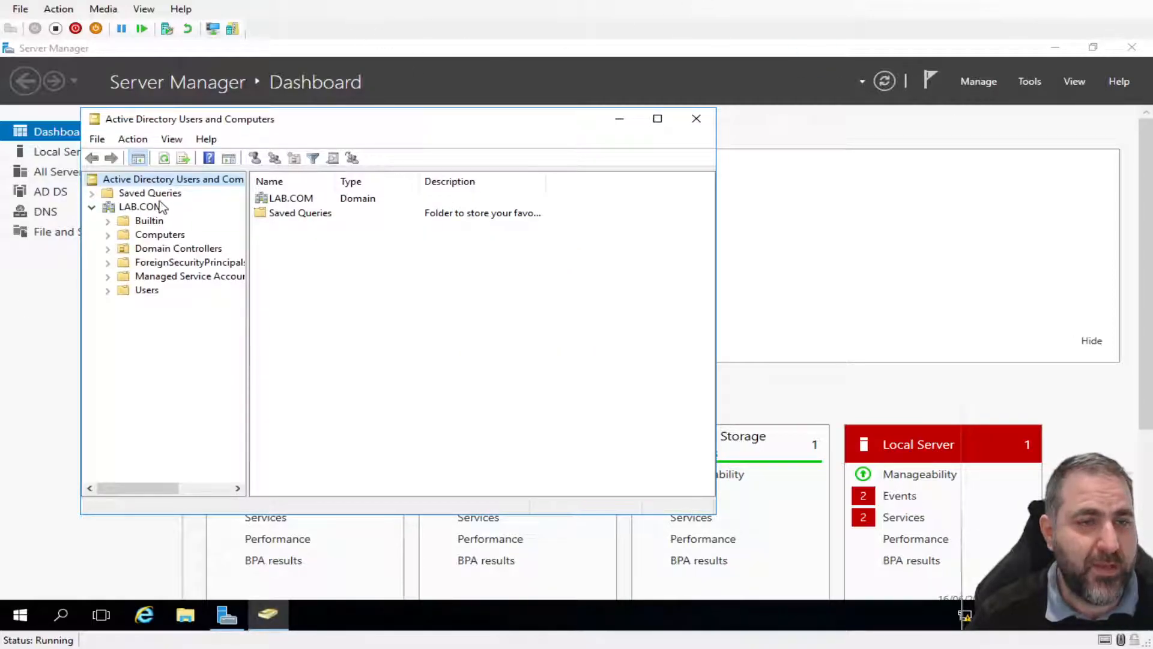